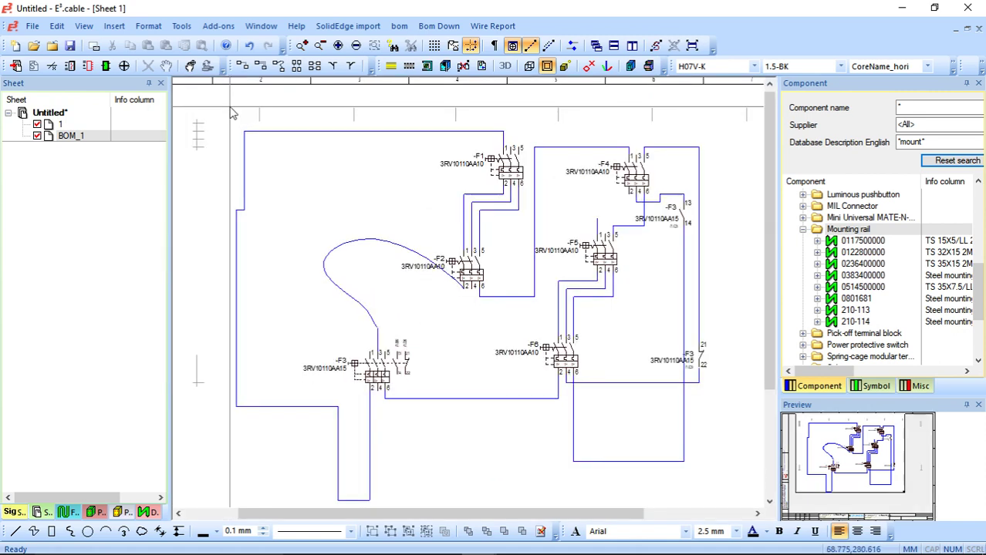
Shift device -F3 with its contacts slightly toward device -F6 on the schematic.
{"action": "left_click_drag", "start_coordinate": [389, 381], "coordinate": [405, 381]}
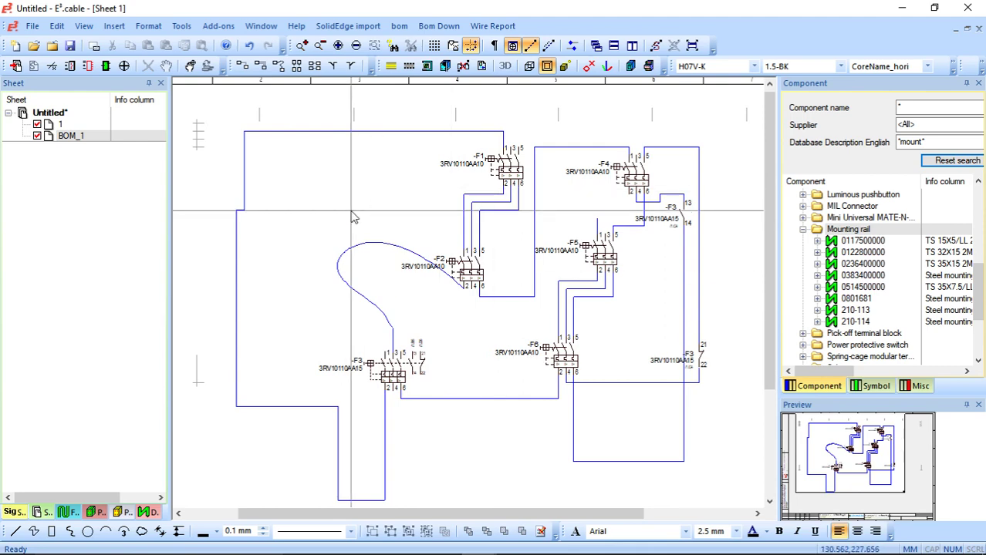
Insert sheet 2 at the end of the project as a Panel sheet with a 1:5 scale.
{"action": "left_click", "coordinate": [15, 66]}
{"action": "left_click", "coordinate": [396, 255]}
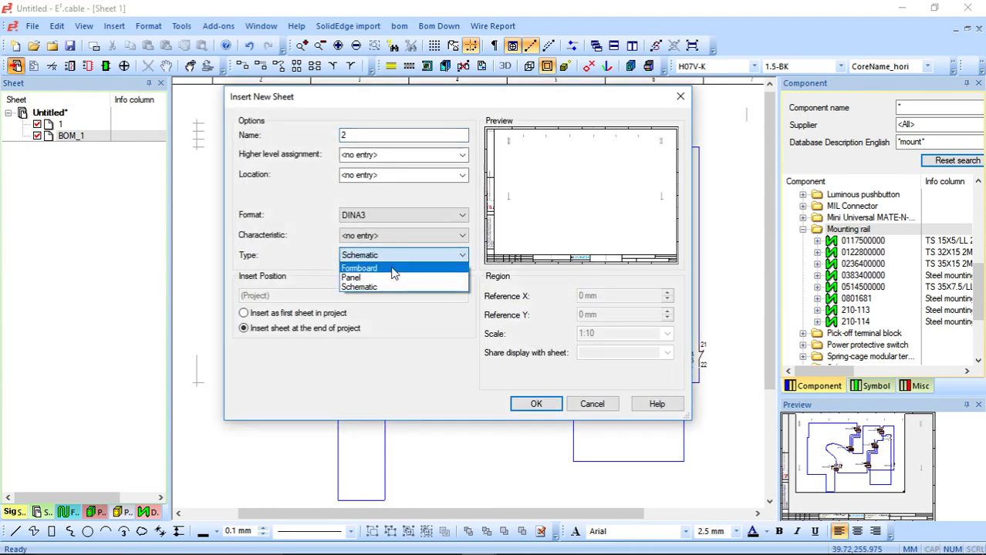
{"action": "left_click", "coordinate": [389, 277]}
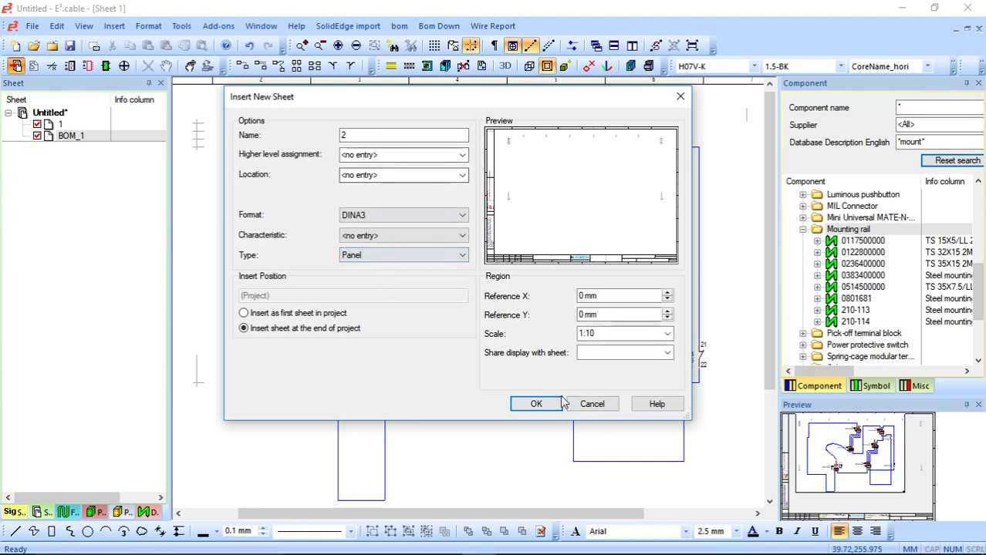
{"action": "left_click", "coordinate": [606, 340]}
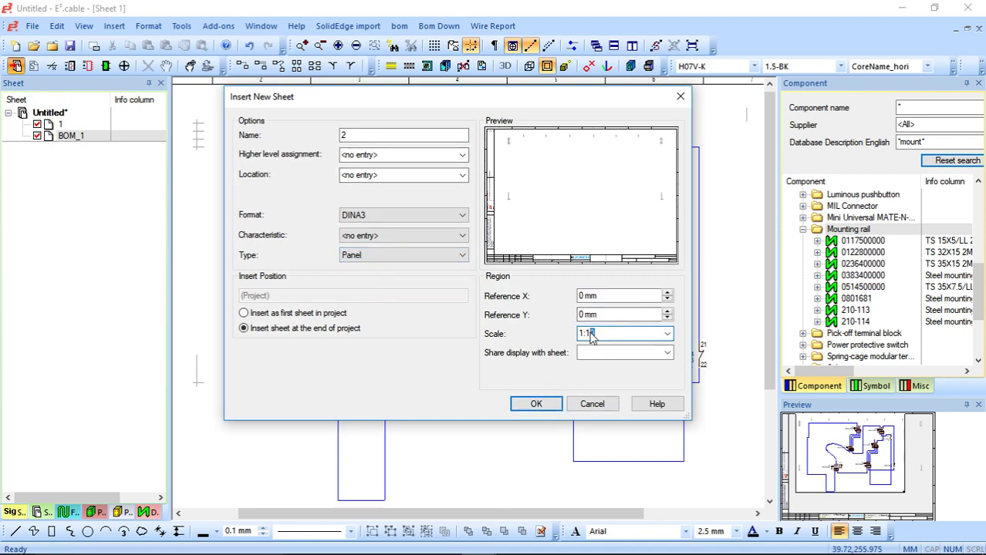
{"action": "type", "text": "5"}
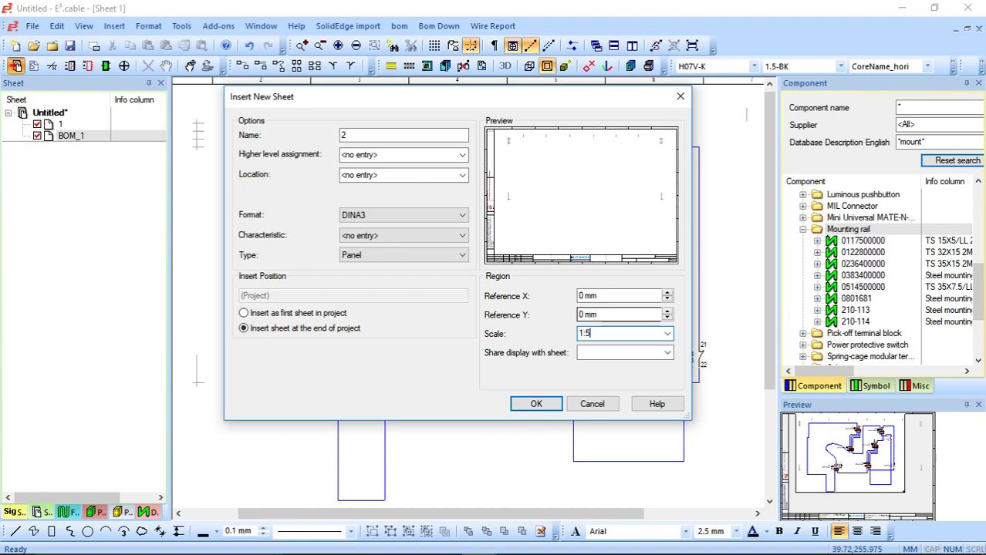
{"action": "left_click", "coordinate": [536, 406]}
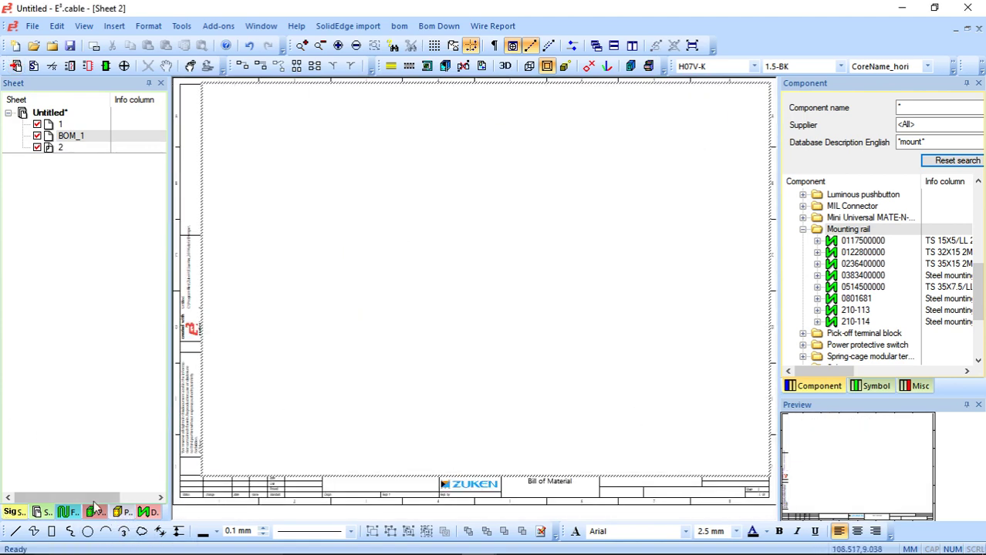
List the panel devices not yet placed and examine devices -F1 through -F6.
{"action": "left_click", "coordinate": [121, 512]}
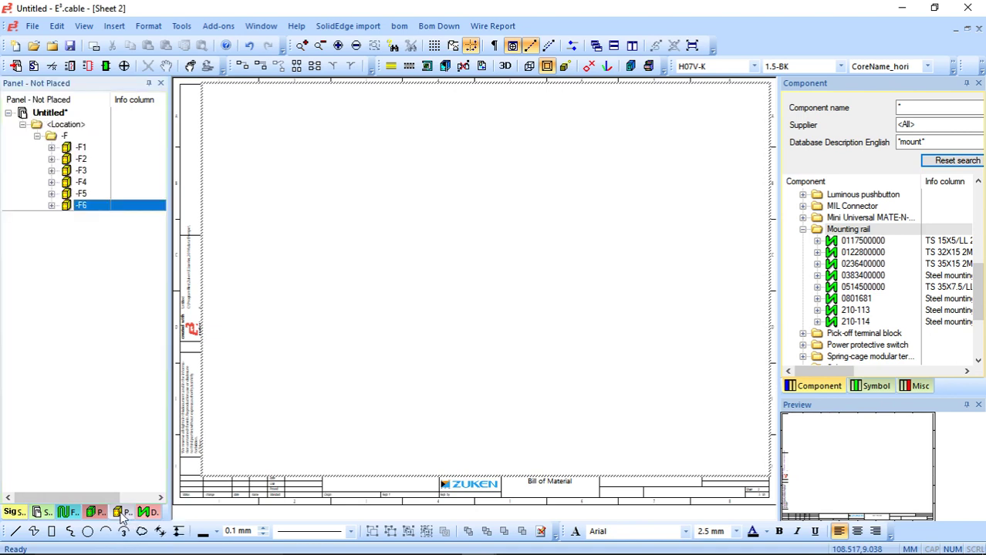
{"action": "left_click", "coordinate": [80, 148]}
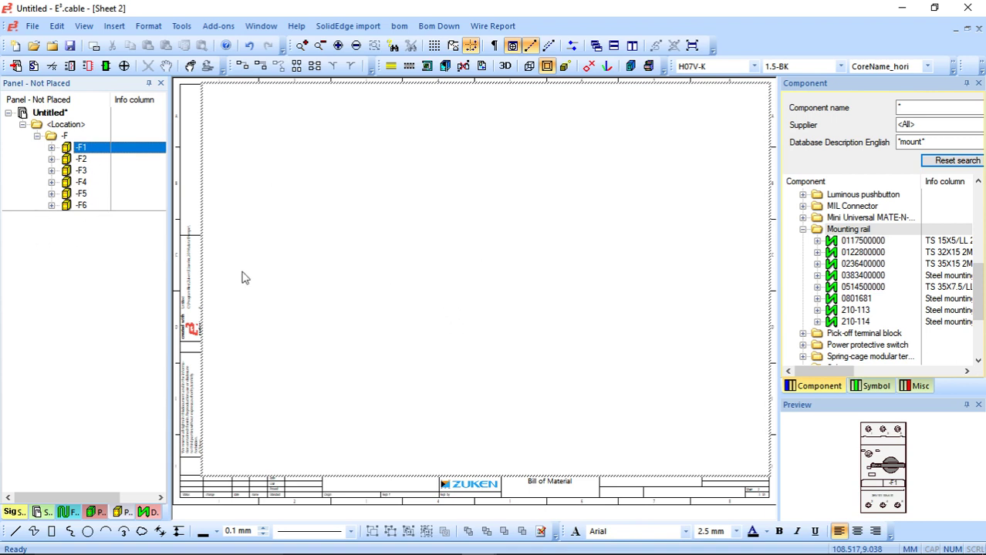
{"action": "left_click", "coordinate": [91, 205]}
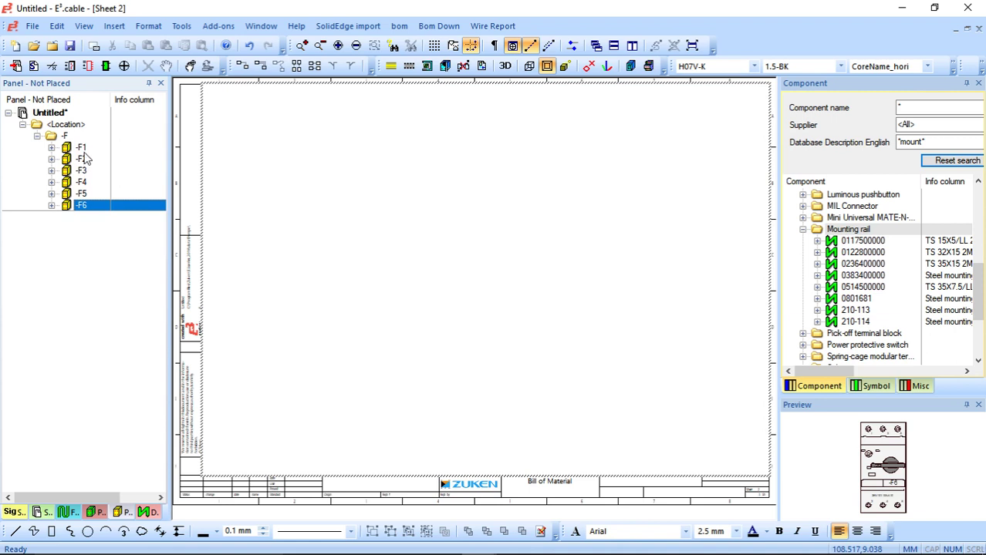
{"action": "left_click", "coordinate": [82, 147], "text": "shift"}
{"action": "right_click", "coordinate": [87, 156]}
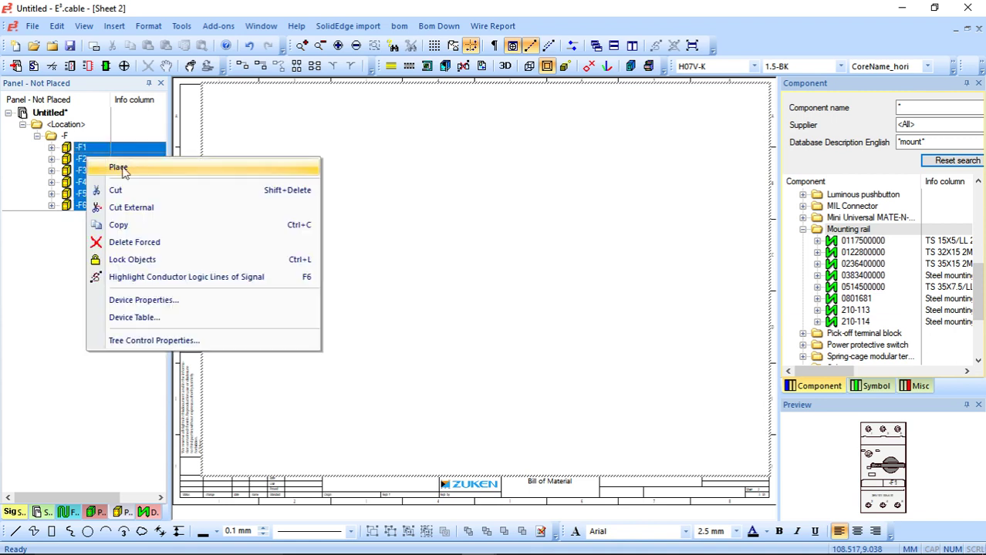
{"action": "left_click", "coordinate": [417, 195]}
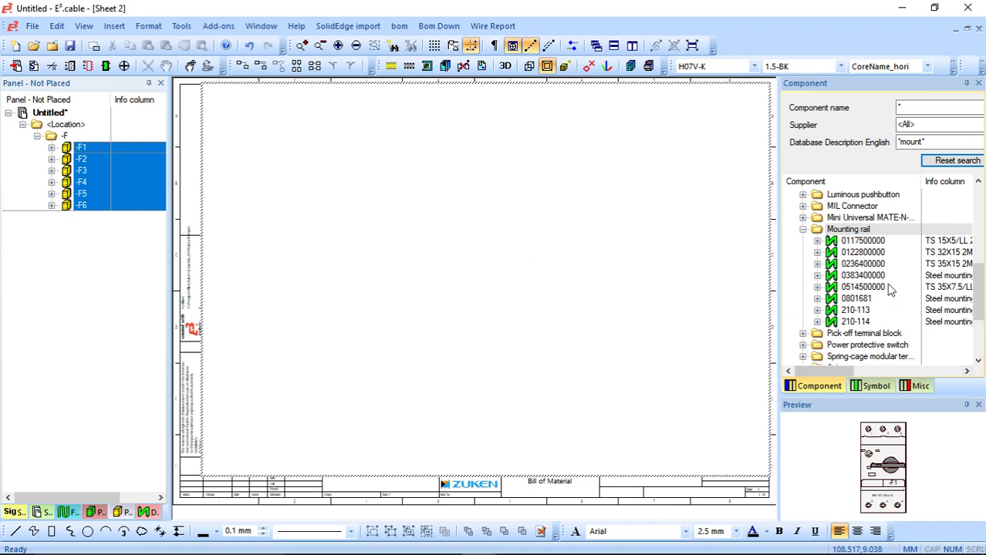
{"action": "left_click", "coordinate": [863, 265]}
{"action": "left_click", "coordinate": [862, 287]}
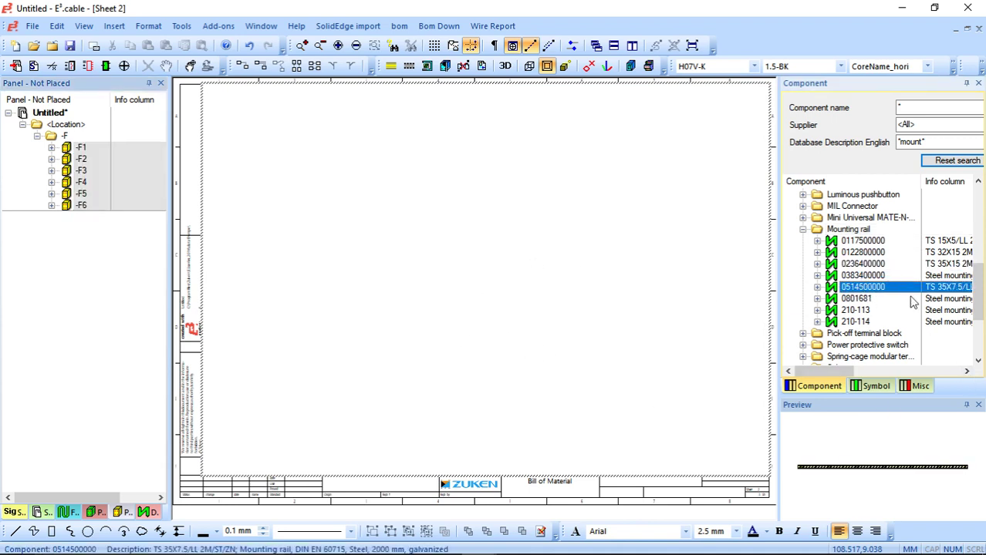
{"action": "left_click_drag", "start_coordinate": [779, 289], "coordinate": [466, 288]}
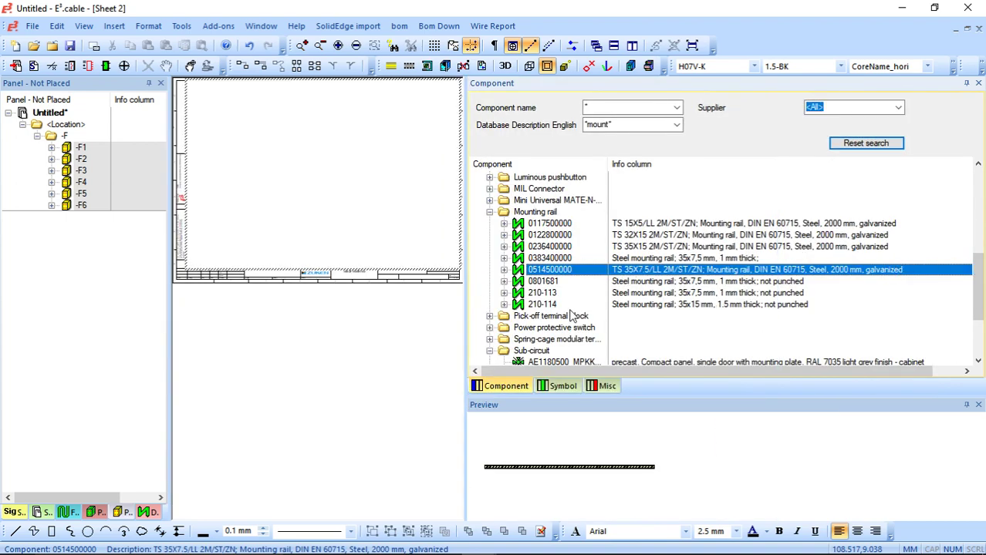
{"action": "left_click_drag", "start_coordinate": [465, 314], "coordinate": [802, 324]}
{"action": "right_click", "coordinate": [852, 292]}
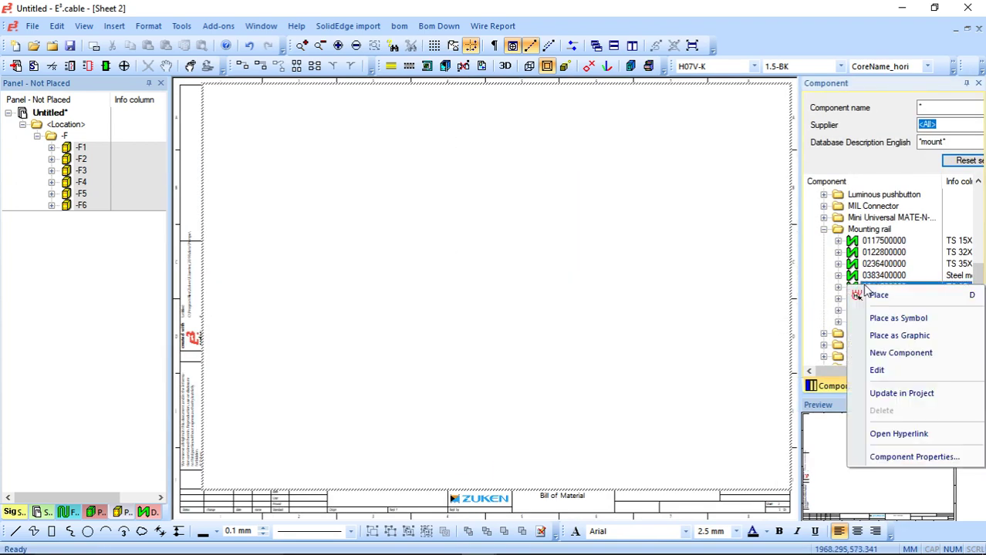
{"action": "left_click", "coordinate": [892, 458]}
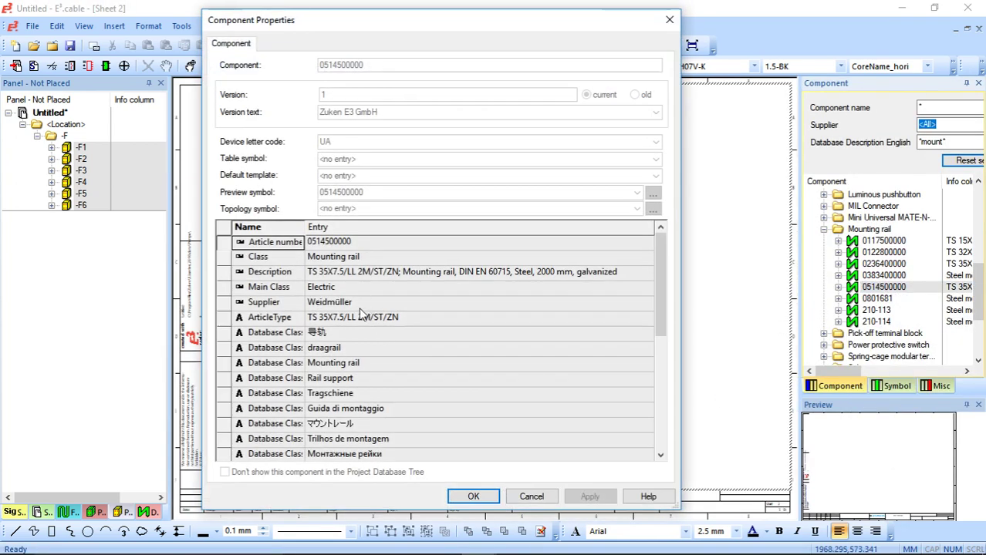
{"action": "left_click", "coordinate": [352, 304]}
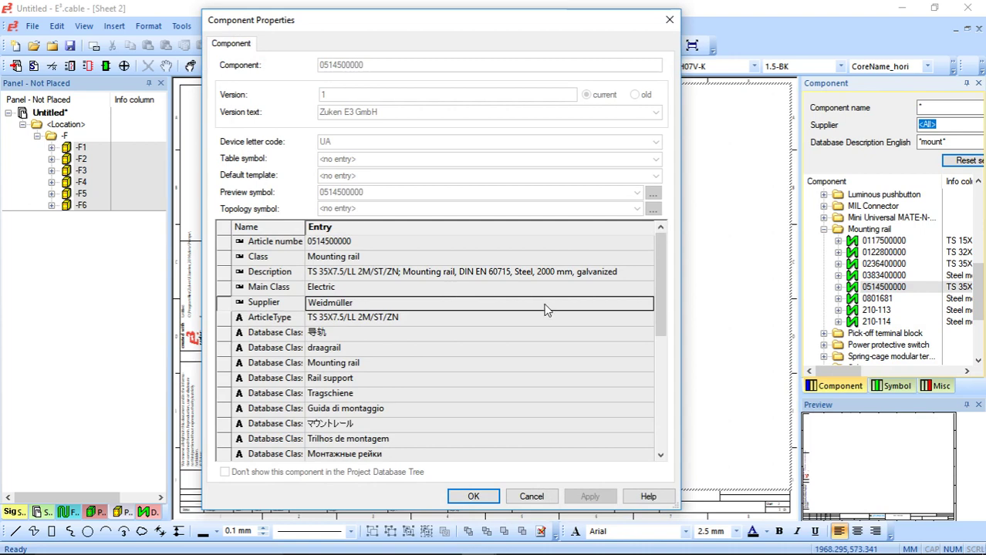
{"action": "scroll", "coordinate": [494, 326], "scroll_direction": "down", "scroll_amount": 5}
{"action": "scroll", "coordinate": [503, 360], "scroll_direction": "up", "scroll_amount": 5}
{"action": "left_click", "coordinate": [667, 21]}
{"action": "left_click_drag", "start_coordinate": [879, 288], "coordinate": [222, 281]}
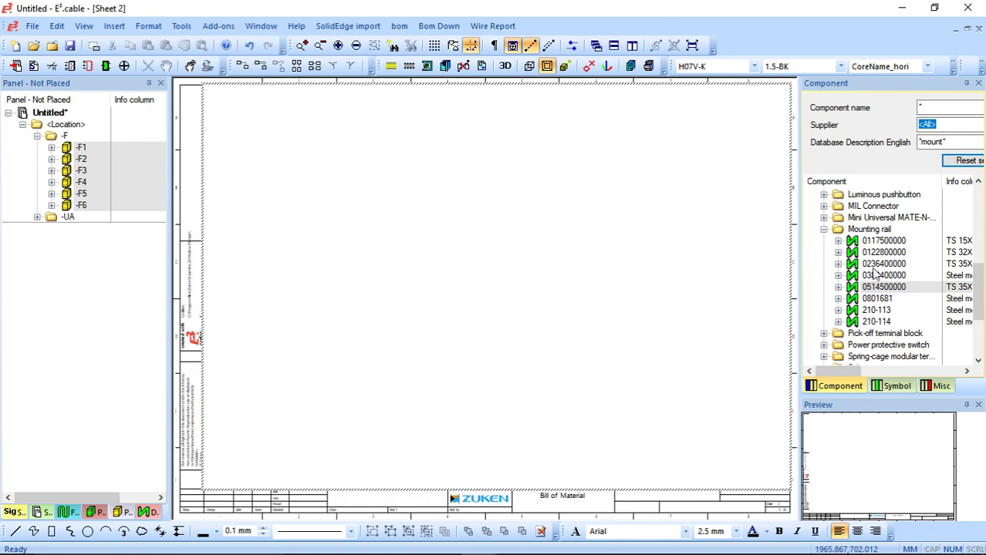
{"action": "left_click_drag", "start_coordinate": [877, 268], "coordinate": [210, 275]}
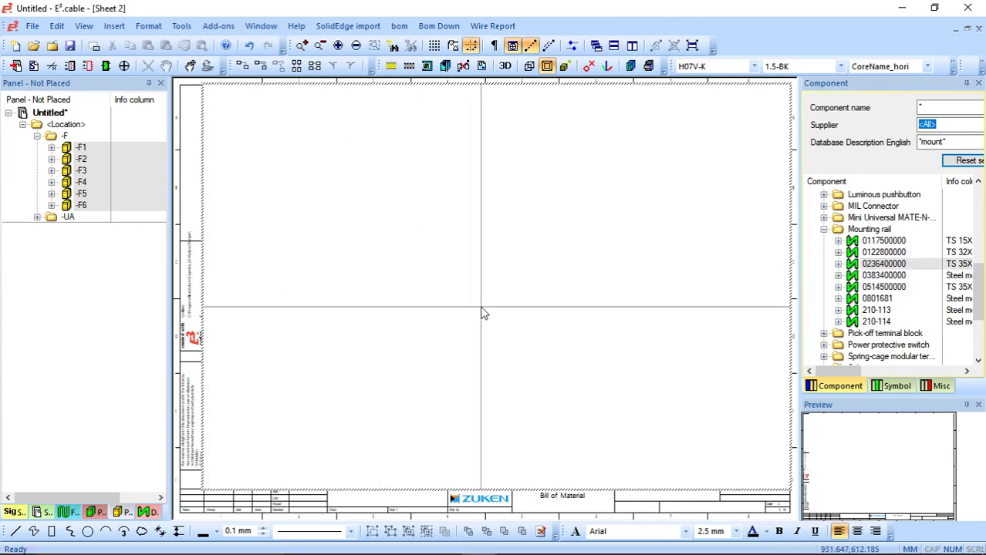
{"action": "left_click_drag", "start_coordinate": [798, 333], "coordinate": [634, 339]}
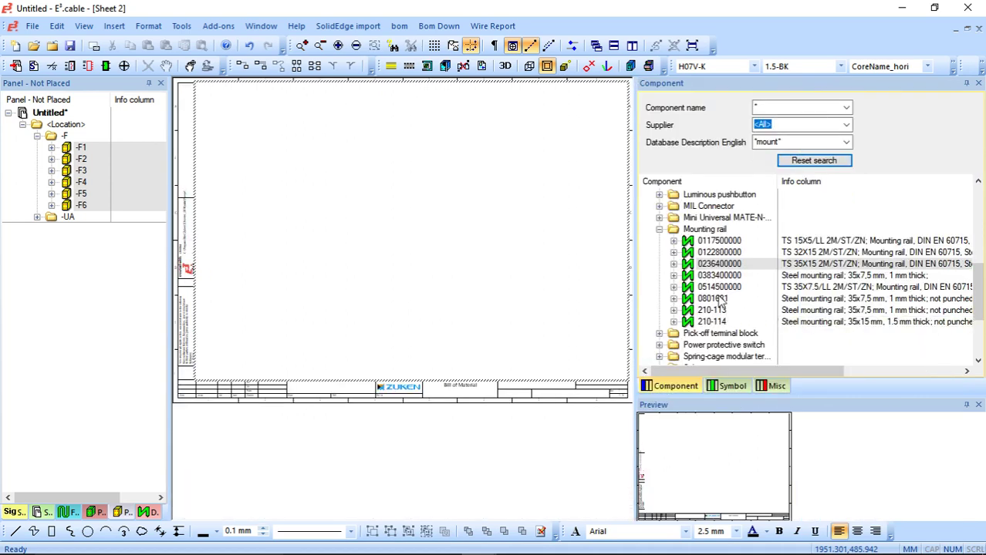
{"action": "left_click_drag", "start_coordinate": [712, 285], "coordinate": [339, 249]}
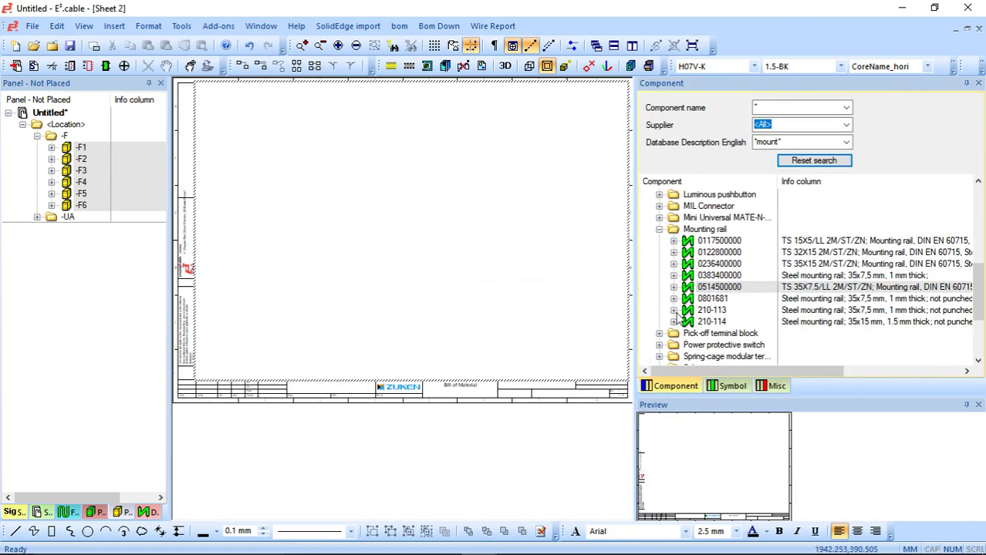
Place steel mounting rail 0801681 on the panel sheet.
{"action": "left_click", "coordinate": [703, 298]}
{"action": "left_click_drag", "start_coordinate": [704, 299], "coordinate": [264, 234]}
{"action": "scroll", "coordinate": [271, 226], "scroll_direction": "up", "scroll_amount": 3}
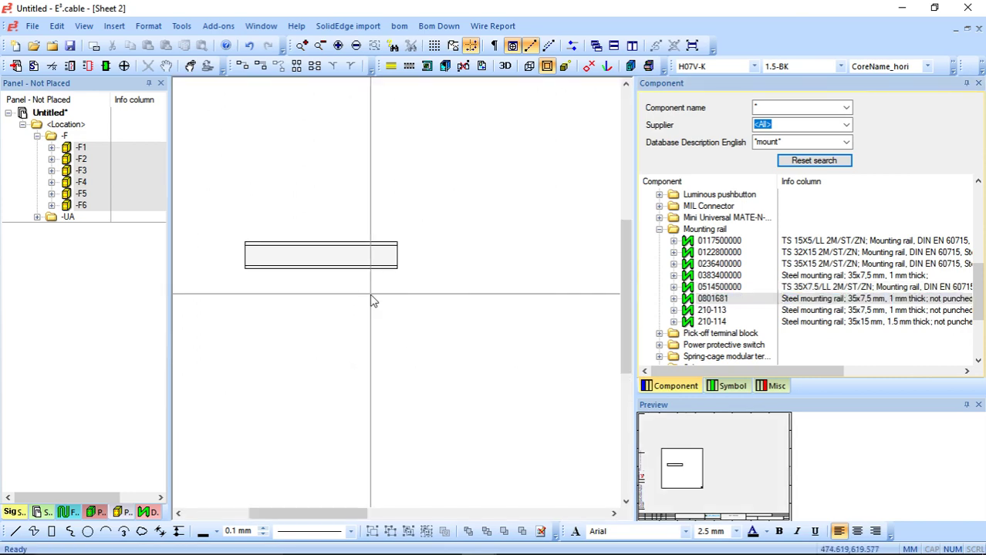
{"action": "scroll", "coordinate": [371, 297], "scroll_direction": "down", "scroll_amount": 3}
Examine the component properties of mounting rail 0801681.
{"action": "right_click", "coordinate": [702, 299]}
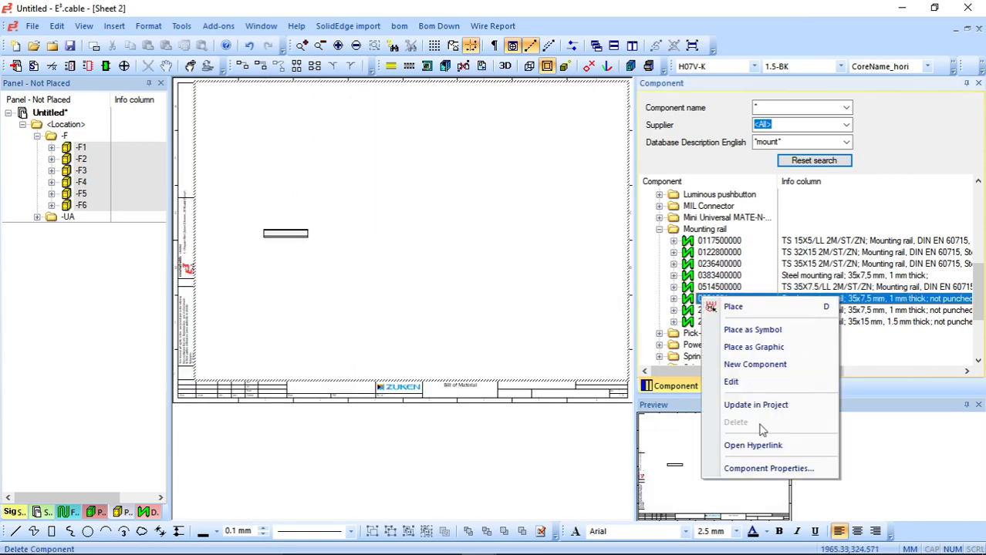
{"action": "left_click", "coordinate": [754, 471]}
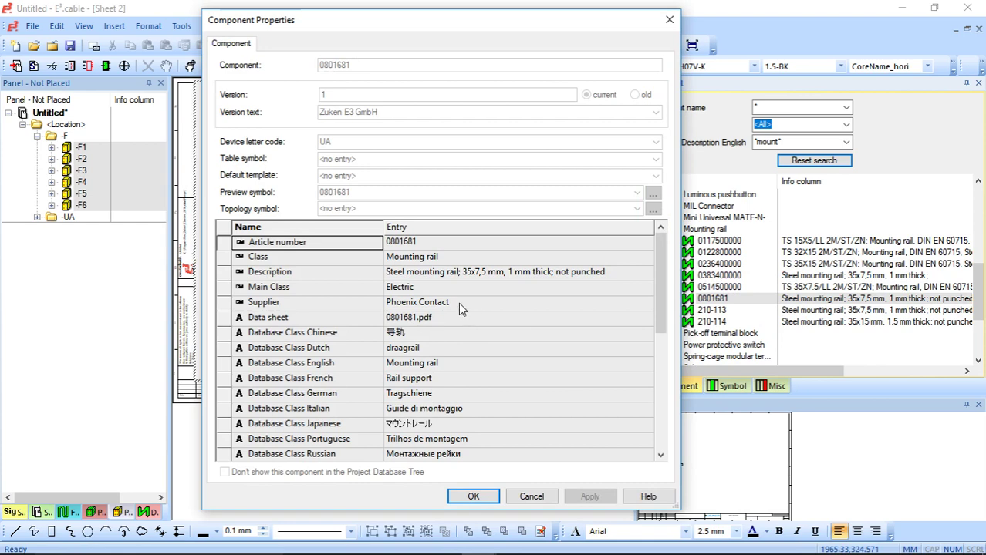
{"action": "left_click", "coordinate": [669, 20]}
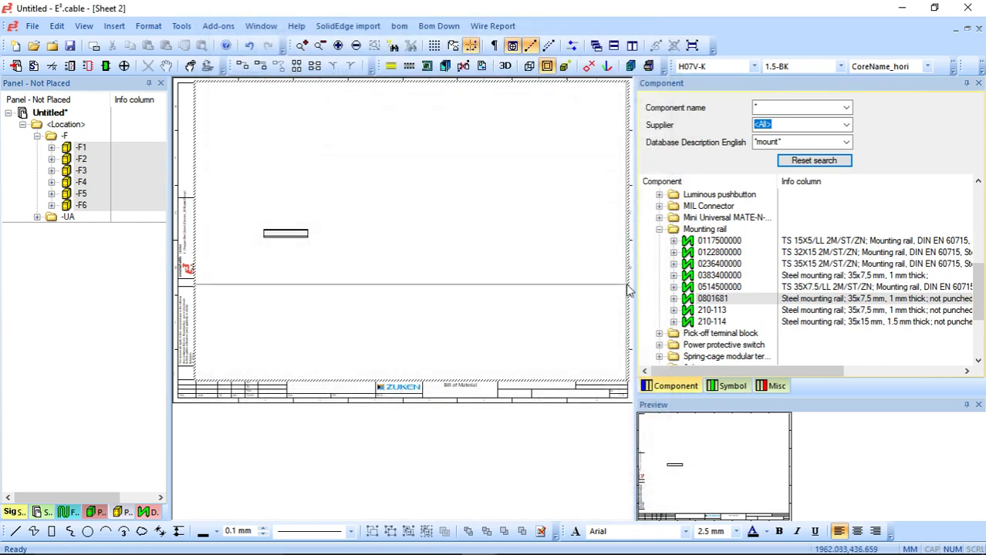
Insert a generic Rail type 103 mount, 35 mm wide, 7.5 mm high and about 320 mm long, below the placed rail.
{"action": "left_click_drag", "start_coordinate": [635, 279], "coordinate": [675, 277]}
{"action": "left_click_drag", "start_coordinate": [675, 464], "coordinate": [832, 463]}
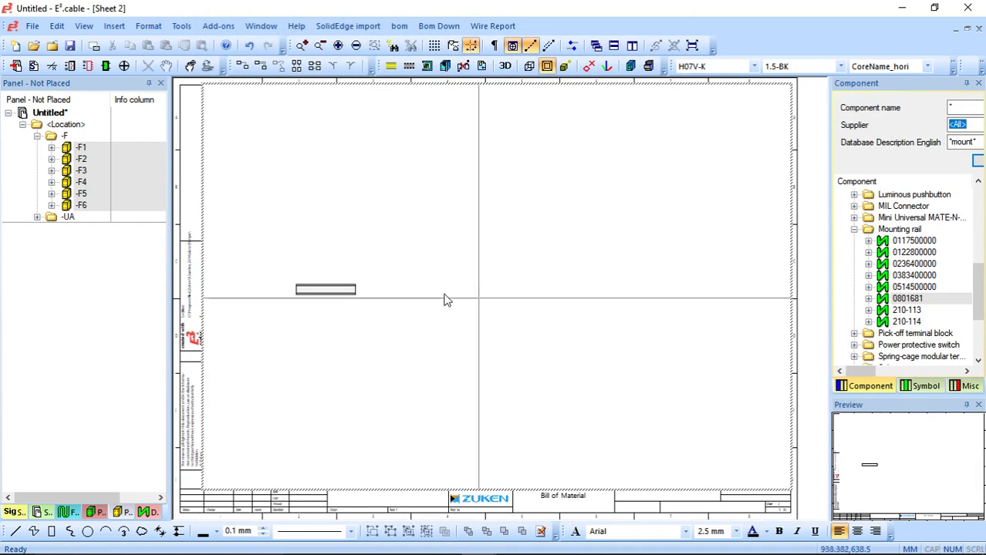
{"action": "middle_click_drag", "start_coordinate": [273, 227], "coordinate": [432, 349]}
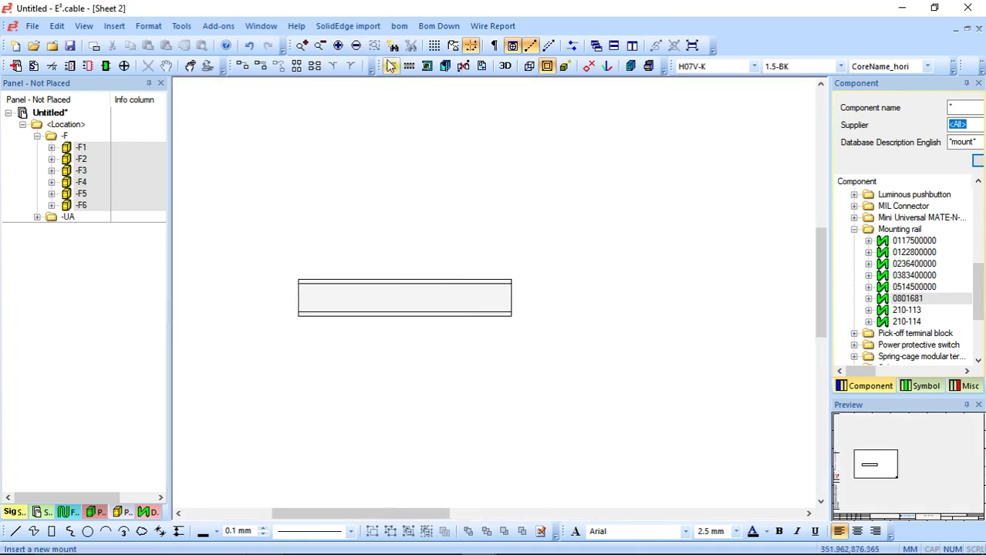
{"action": "left_click", "coordinate": [391, 66]}
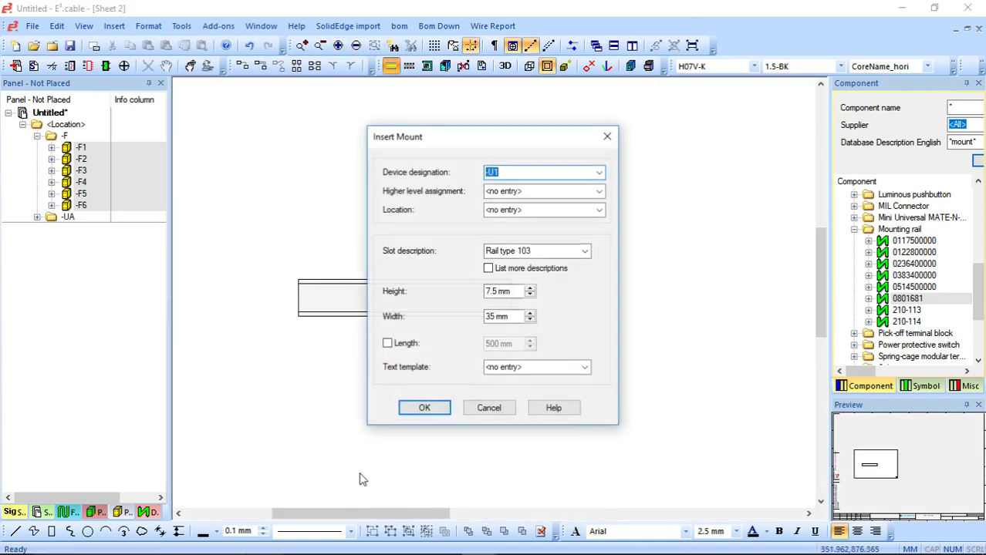
{"action": "left_click", "coordinate": [441, 414]}
{"action": "left_click", "coordinate": [302, 395]}
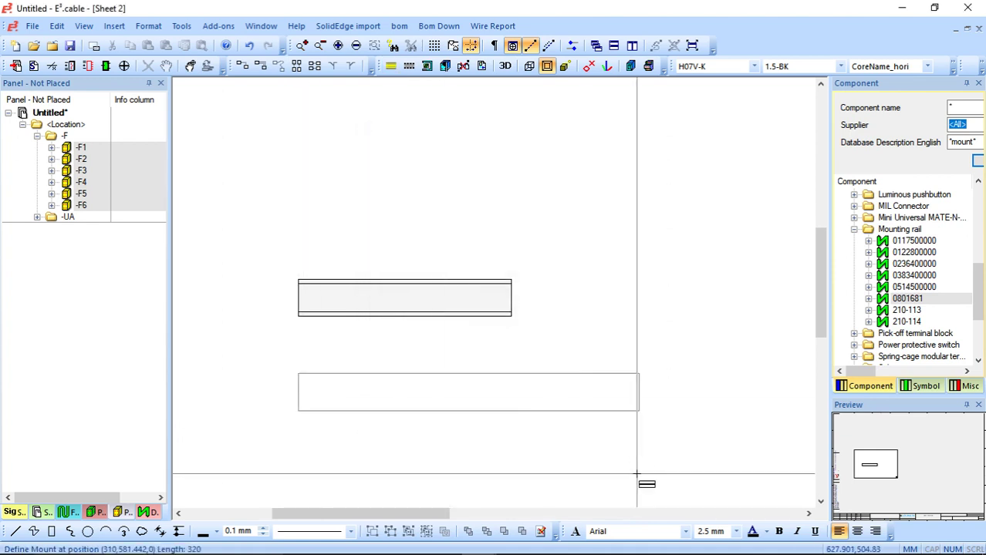
{"action": "left_click", "coordinate": [631, 482]}
Move rail 0801681 farther above the yellow mount, keeping the left ends of both aligned.
{"action": "left_click_drag", "start_coordinate": [451, 300], "coordinate": [473, 236]}
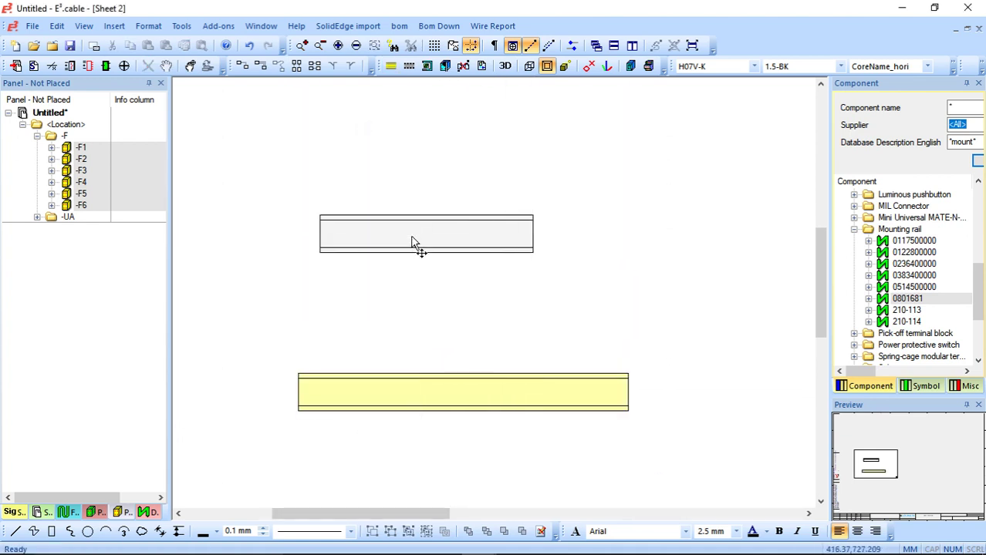
{"action": "left_click_drag", "start_coordinate": [412, 236], "coordinate": [390, 236]}
{"action": "left_click", "coordinate": [356, 327]}
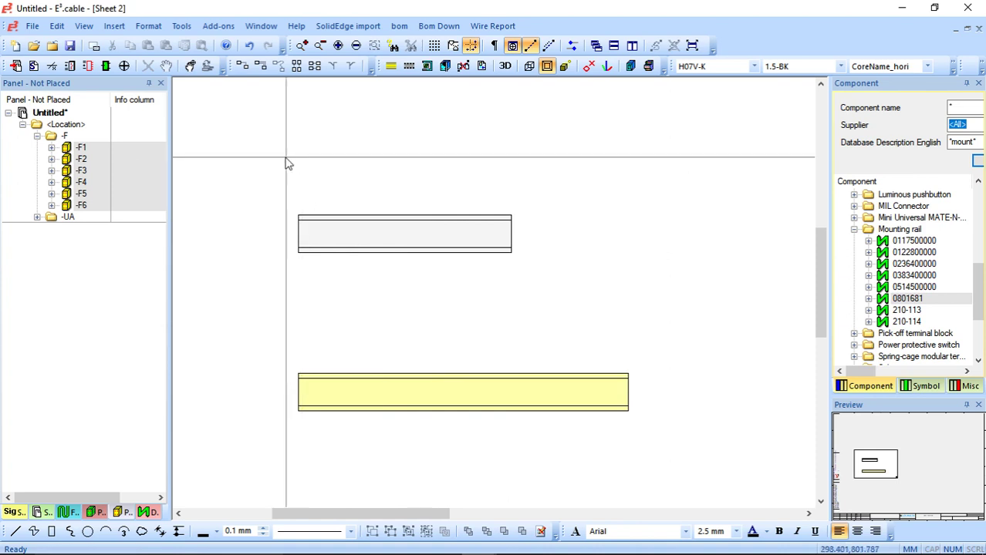
Mount devices -F1, -F2 and -F3 side by side on the upper rail, starting near its left end.
{"action": "left_click", "coordinate": [112, 148]}
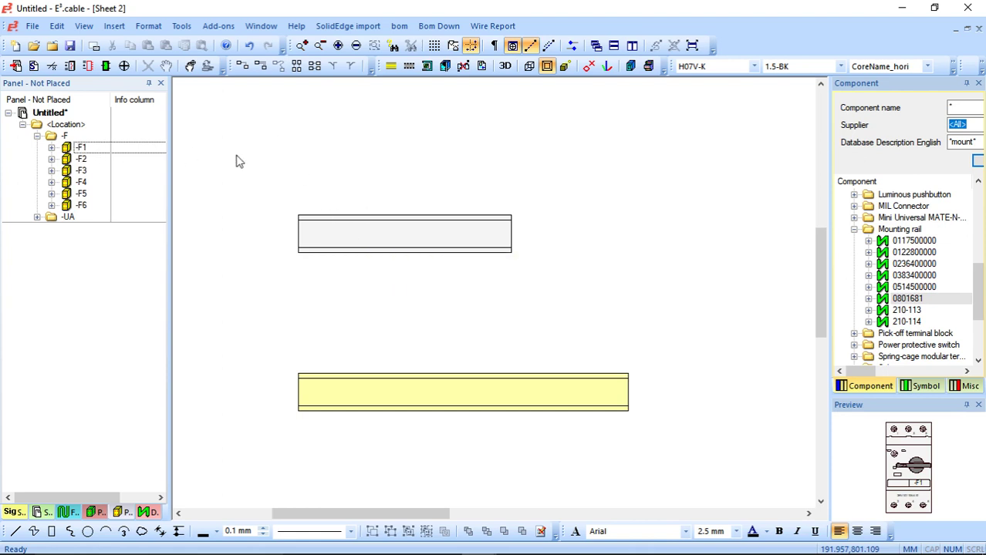
{"action": "left_click", "coordinate": [146, 141]}
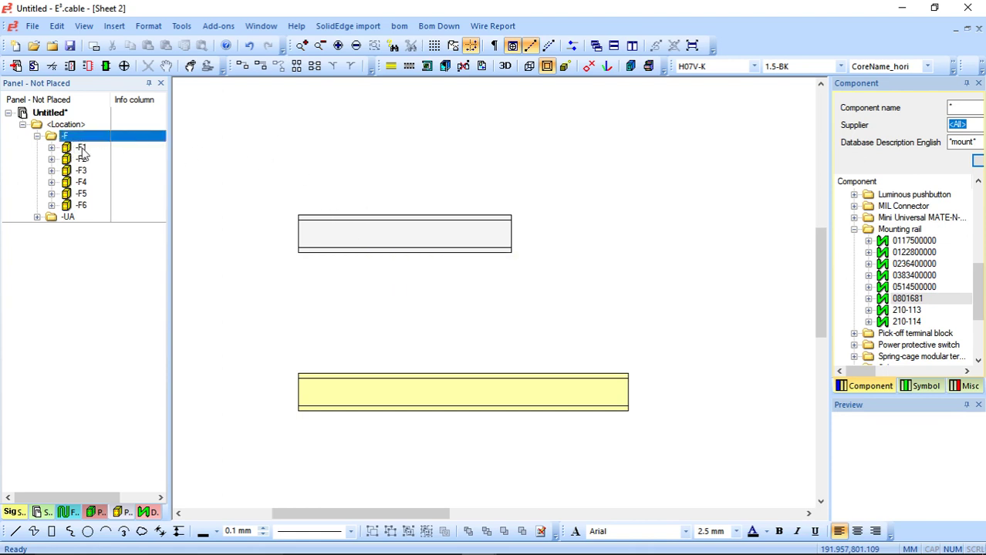
{"action": "left_click_drag", "start_coordinate": [70, 147], "coordinate": [317, 277]}
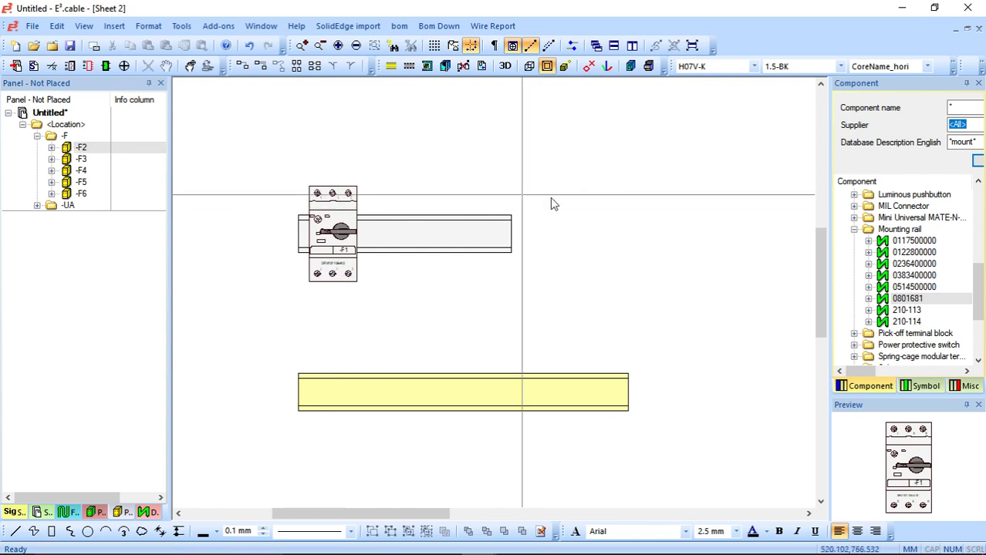
{"action": "left_click_drag", "start_coordinate": [81, 148], "coordinate": [359, 235]}
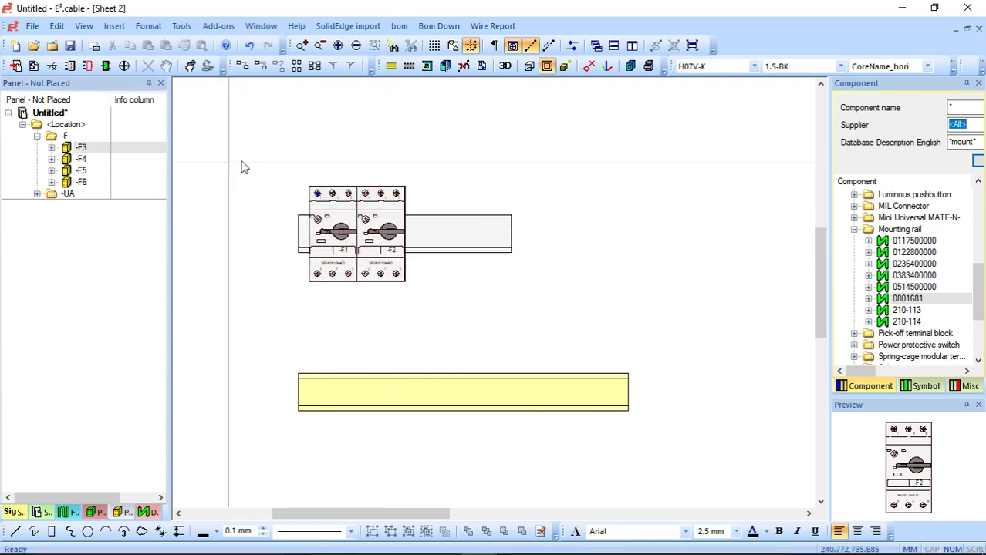
{"action": "left_click_drag", "start_coordinate": [83, 148], "coordinate": [402, 247]}
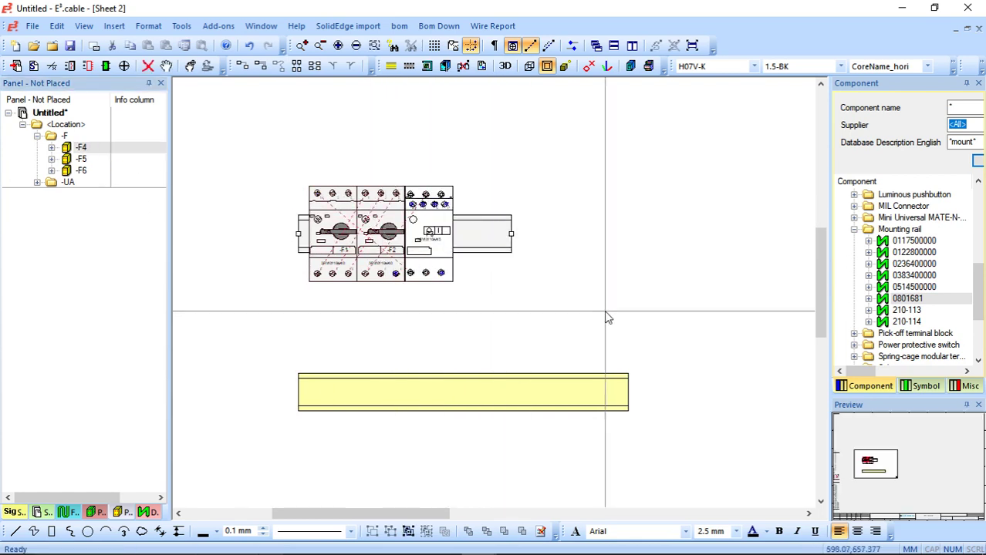
Replace the yellow mount with a second rail like the upper one and mount devices -F4, -F5 and -F6 side by side on it.
{"action": "left_click", "coordinate": [498, 393]}
{"action": "key", "text": "Delete"}
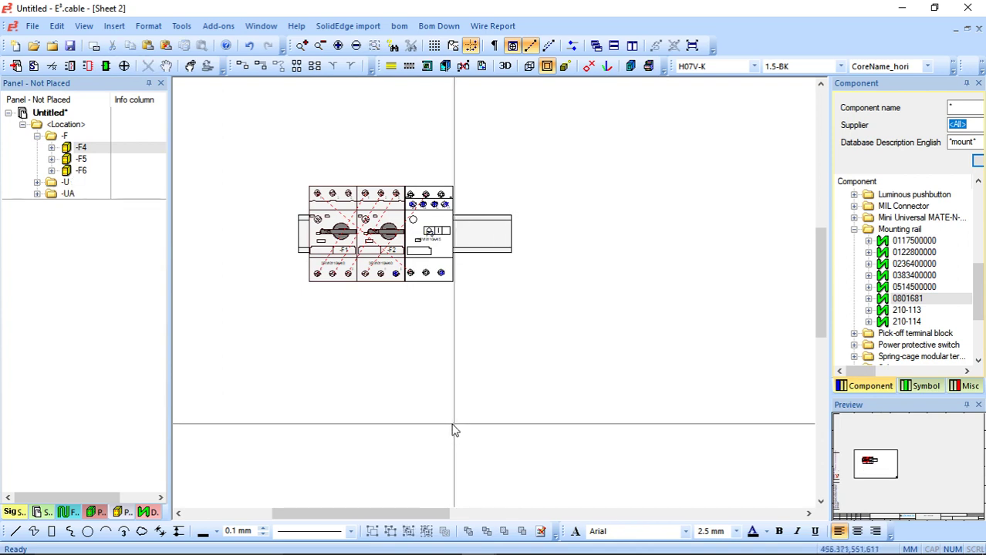
{"action": "left_click", "coordinate": [287, 423]}
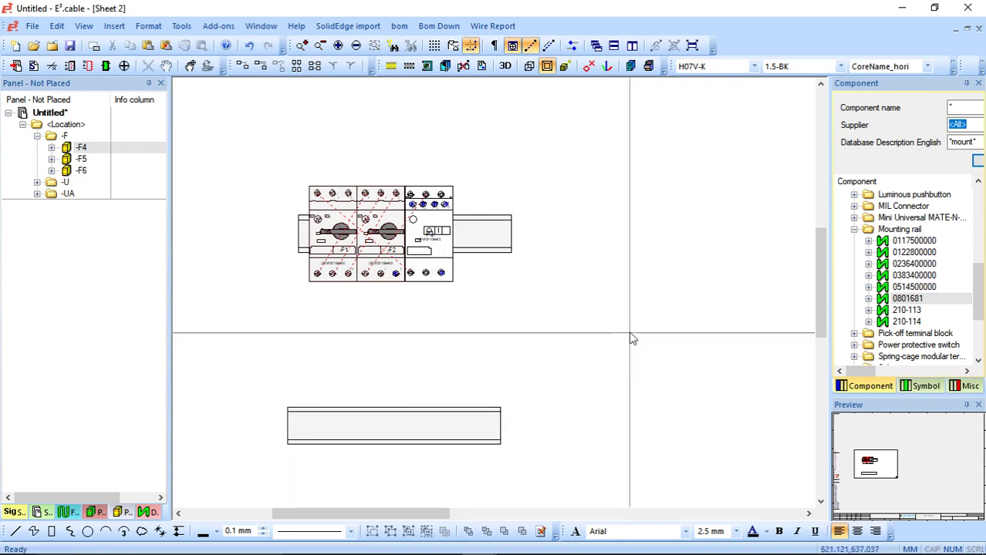
{"action": "left_click_drag", "start_coordinate": [87, 152], "coordinate": [316, 432]}
{"action": "left_click_drag", "start_coordinate": [81, 148], "coordinate": [380, 426]}
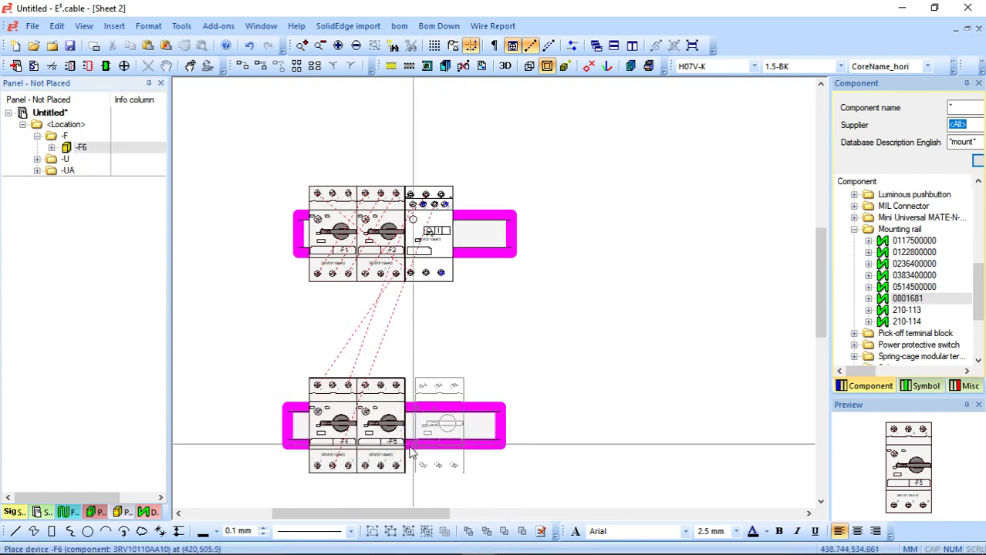
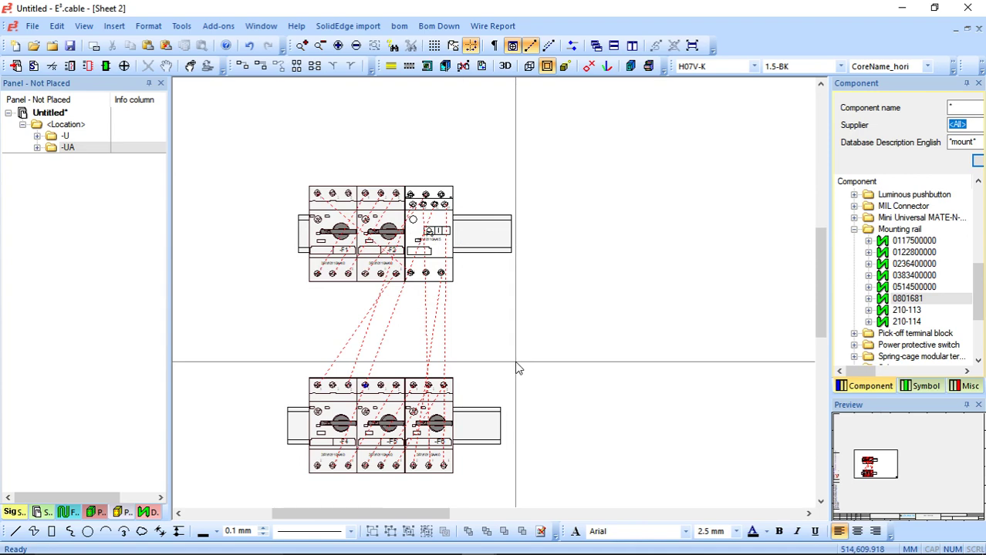
Insert a horizontal cable duct 40 mm high and 40 mm wide between the two device rows, extending past both ends of the rails.
{"action": "left_click", "coordinate": [409, 66]}
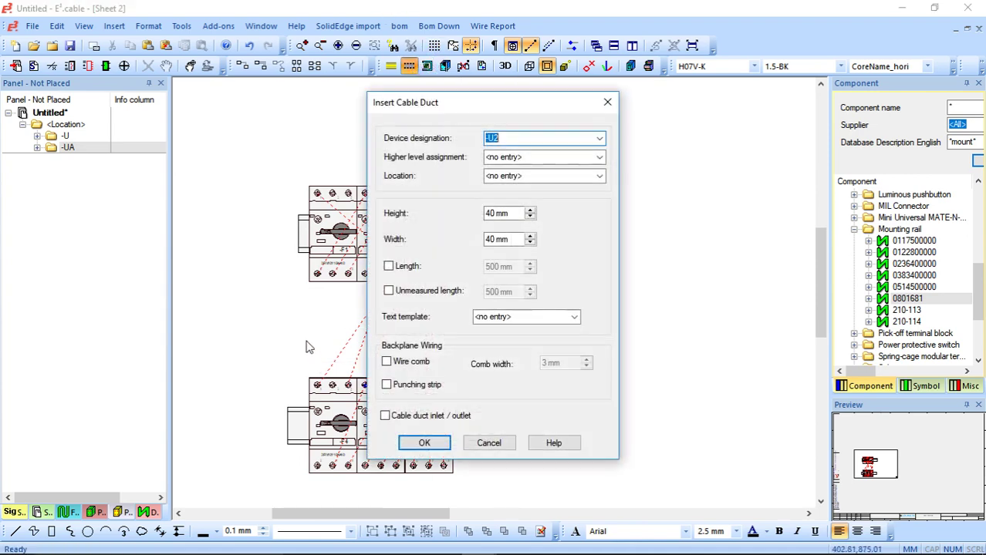
{"action": "left_click", "coordinate": [441, 448]}
{"action": "left_click", "coordinate": [257, 329]}
{"action": "left_click", "coordinate": [596, 330]}
{"action": "left_click", "coordinate": [434, 339]}
{"action": "left_click_drag", "start_coordinate": [404, 348], "coordinate": [391, 332]}
{"action": "mouse_move", "coordinate": [538, 330]}
{"action": "left_mouse_down"}
{"action": "mouse_move", "coordinate": [549, 319]}
{"action": "mouse_move", "coordinate": [532, 330]}
{"action": "left_mouse_up"}
Place copies of the horizontal cable duct above the upper device row and below the lower one, with their ends aligned to the original.
{"action": "key", "text": "ctrl+c"}
{"action": "key", "text": "ctrl+v"}
{"action": "left_click_drag", "start_coordinate": [280, 169], "coordinate": [246, 178]}
{"action": "scroll", "coordinate": [265, 484], "scroll_direction": "down", "scroll_amount": 3}
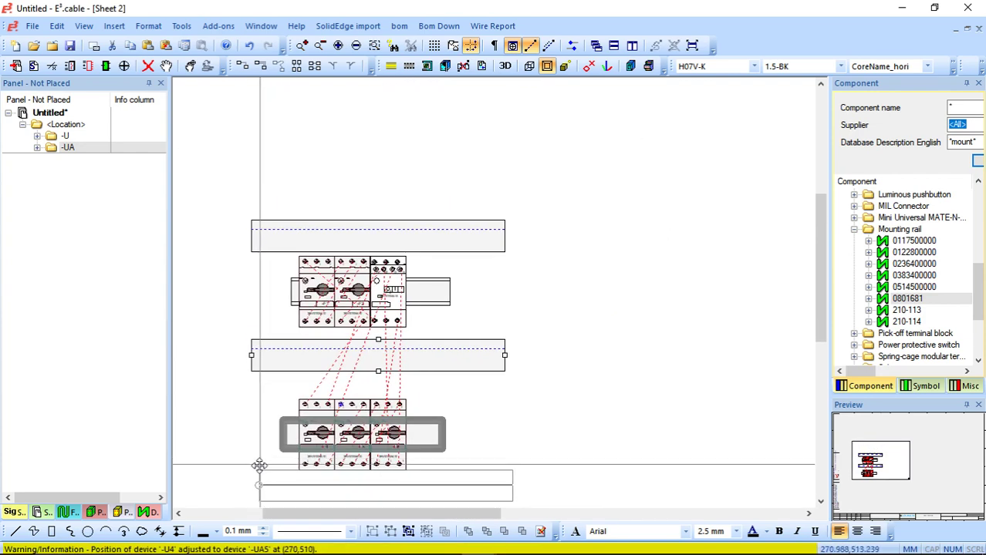
{"action": "left_click", "coordinate": [245, 342]}
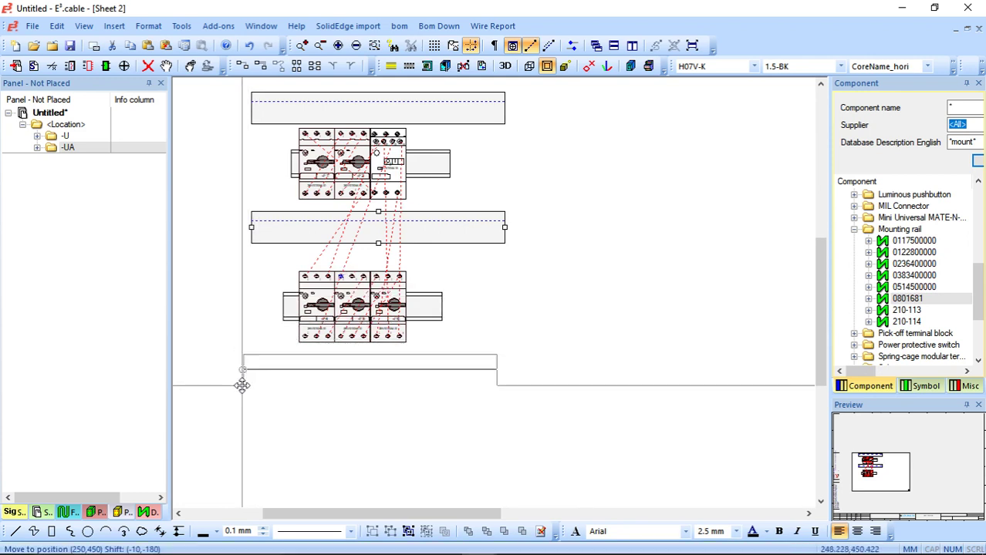
{"action": "left_click", "coordinate": [248, 384]}
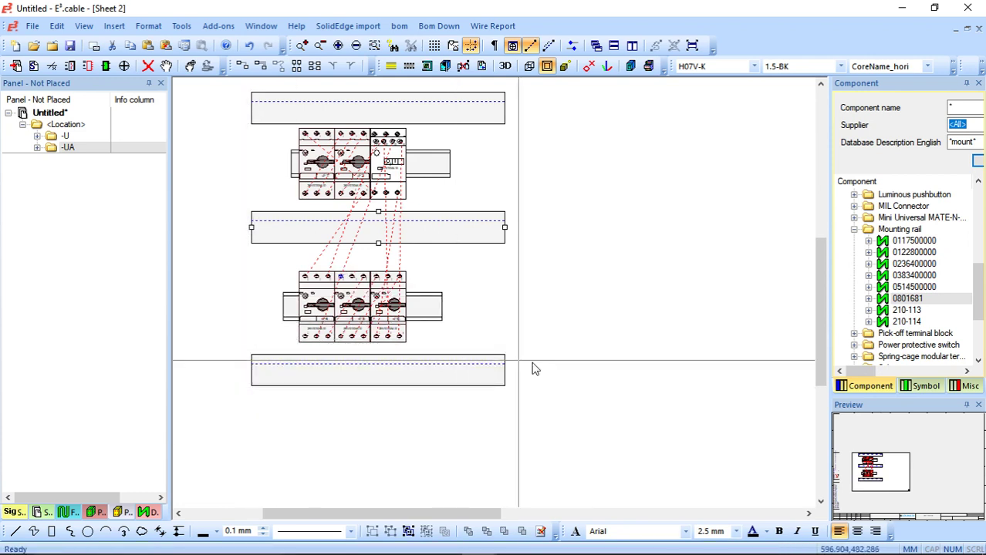
Place a rotated copy of the duct against the right ends of the horizontal ducts and stretch it from the topmost to the lowest duct.
{"action": "key", "text": "ctrl+v"}
{"action": "key", "text": "r"}
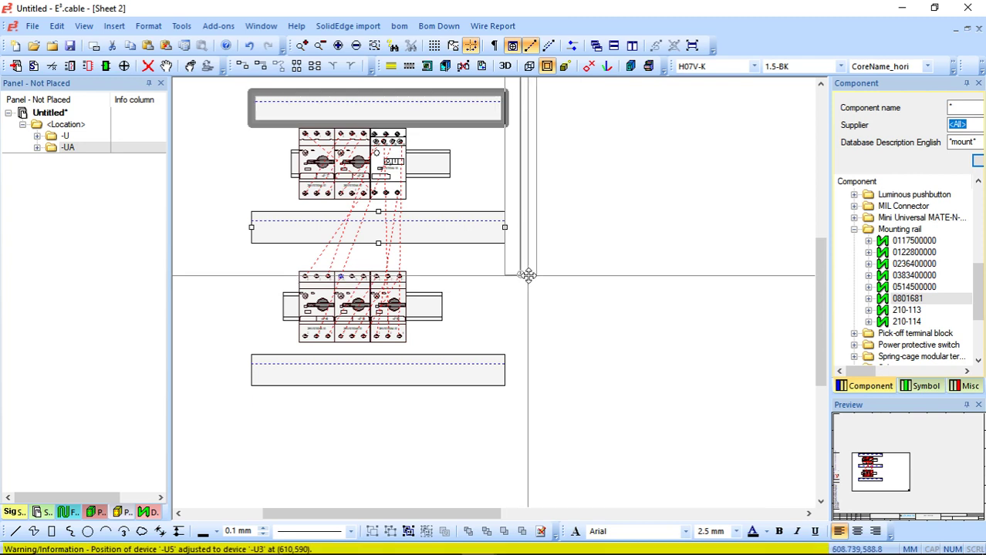
{"action": "left_click", "coordinate": [532, 381]}
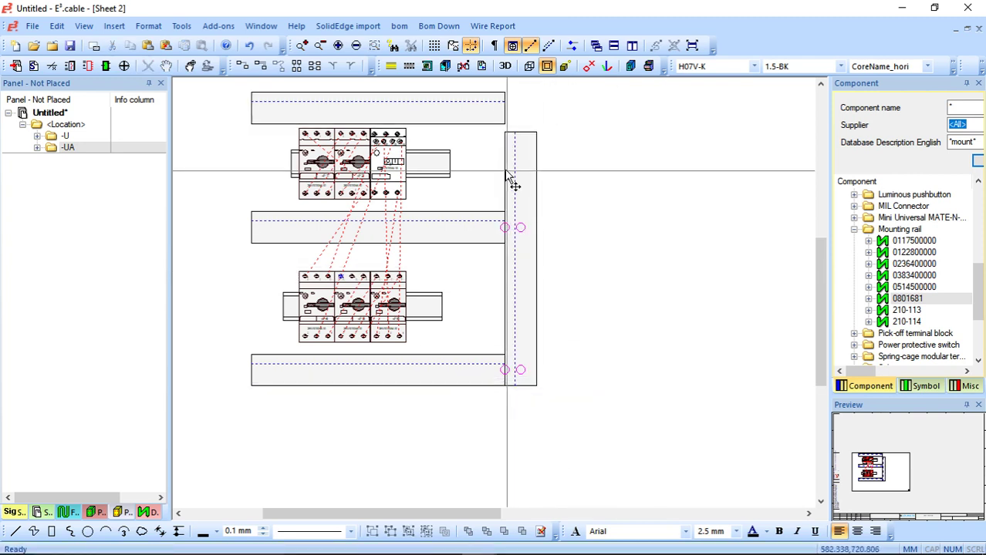
{"action": "left_click_drag", "start_coordinate": [520, 125], "coordinate": [521, 92]}
{"action": "left_click_drag", "start_coordinate": [521, 378], "coordinate": [521, 386]}
{"action": "left_click", "coordinate": [569, 406]}
Choose wire H07V-K 1.5-BK and automatically route the connections of all placed devices through the cable ducts.
{"action": "scroll", "coordinate": [605, 418], "scroll_direction": "up", "scroll_amount": 1}
{"action": "scroll", "coordinate": [610, 417], "scroll_direction": "down", "scroll_amount": 2}
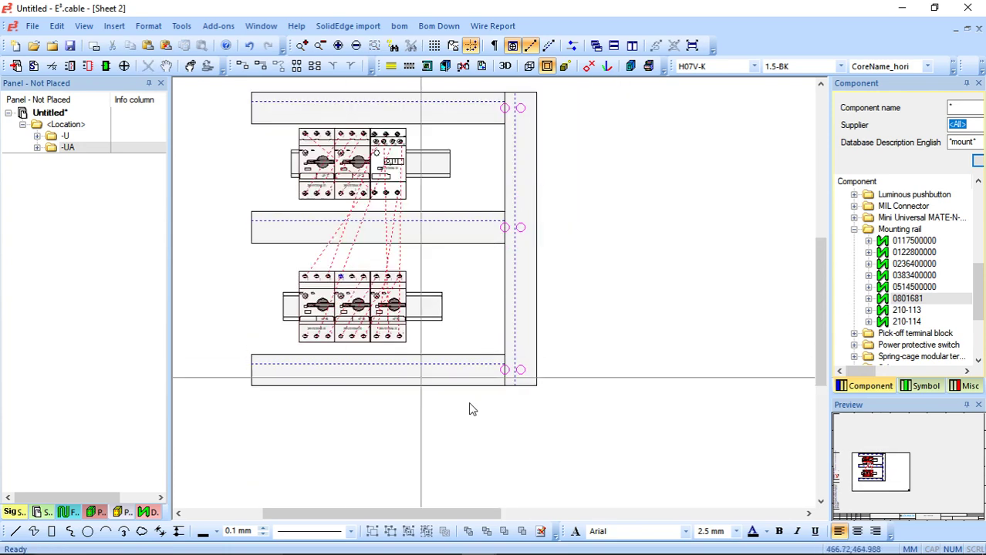
{"action": "scroll", "coordinate": [469, 407], "scroll_direction": "up", "scroll_amount": 2}
{"action": "left_click", "coordinate": [805, 66]}
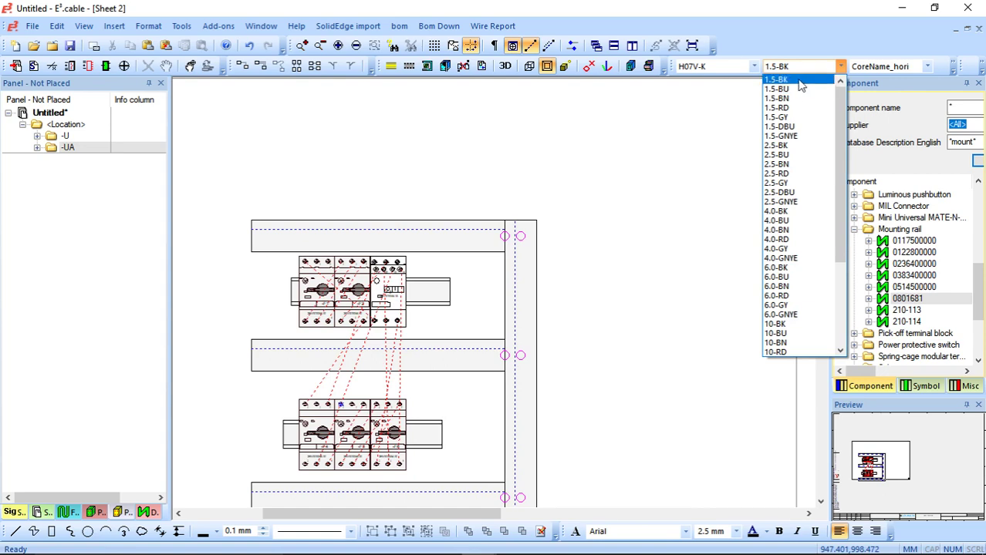
{"action": "left_click", "coordinate": [799, 81]}
{"action": "scroll", "coordinate": [683, 216], "scroll_direction": "down", "scroll_amount": 2}
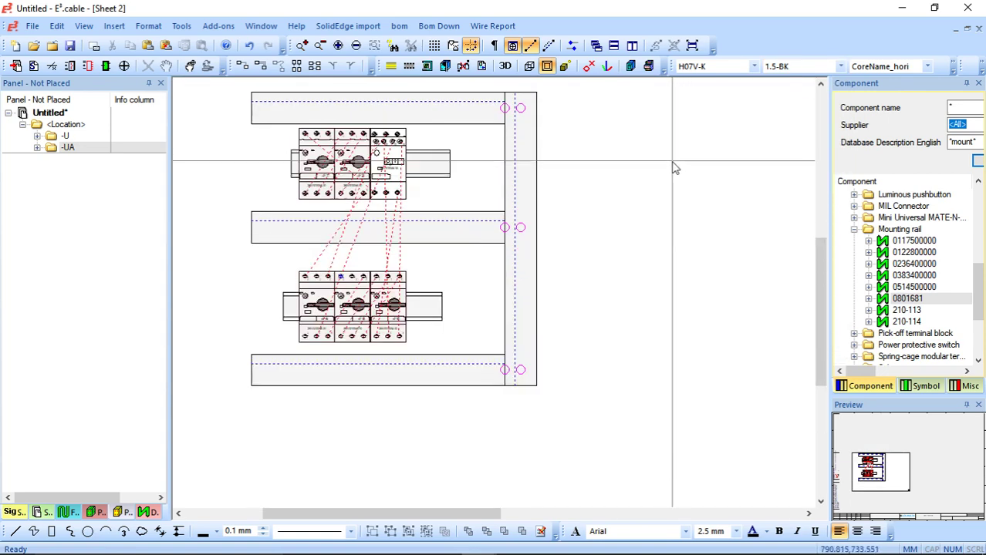
{"action": "key", "text": "ctrl+a"}
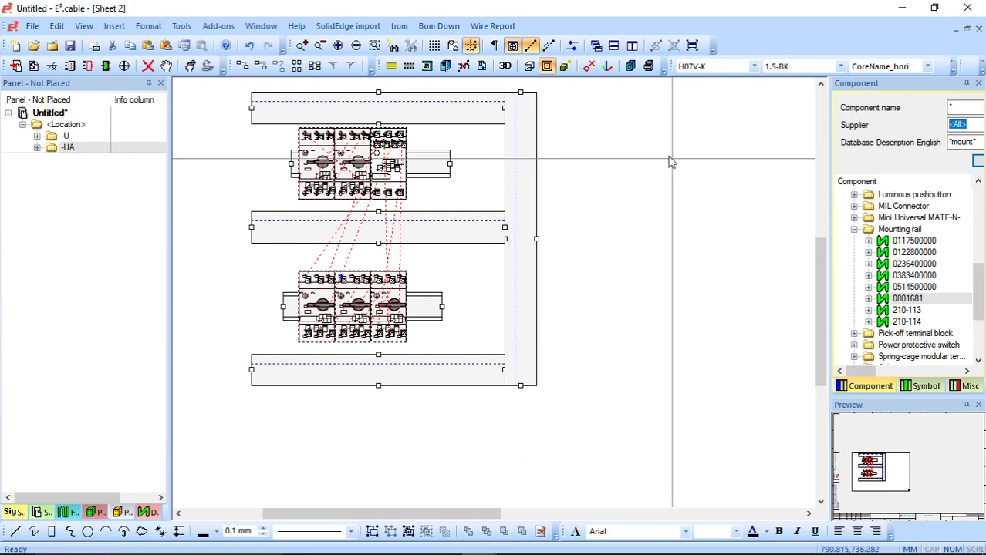
{"action": "left_click", "coordinate": [426, 66]}
{"action": "mouse_move", "coordinate": [217, 110]}
{"action": "middle_mouse_down"}
{"action": "mouse_move", "coordinate": [426, 242]}
{"action": "mouse_move", "coordinate": [670, 453]}
{"action": "middle_mouse_up"}
{"action": "scroll", "coordinate": [434, 404], "scroll_direction": "up", "scroll_amount": 3}
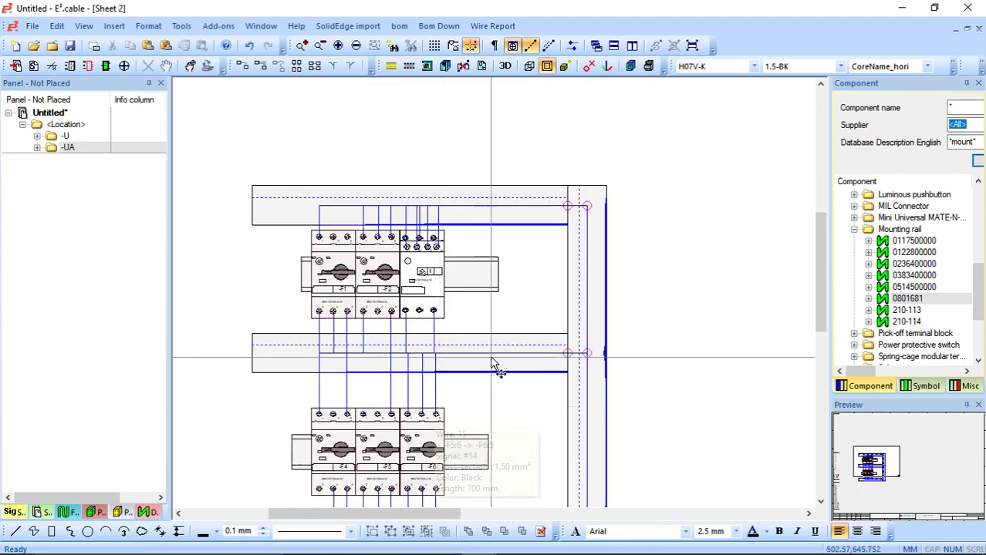
Add a vertical cable duct against the left ends of the middle and lowest ducts, extending below the lowest one.
{"action": "scroll", "coordinate": [679, 301], "scroll_direction": "down", "scroll_amount": 3}
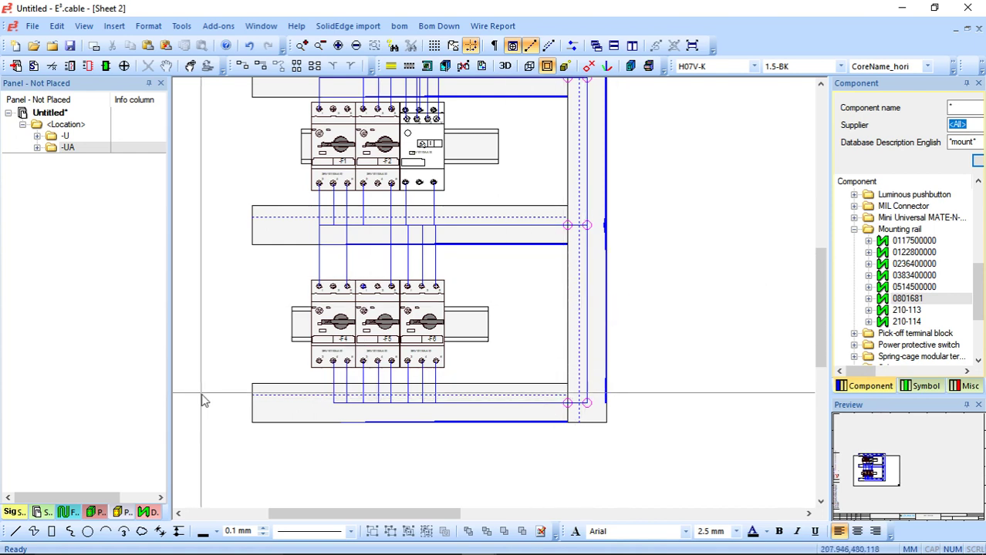
{"action": "left_click", "coordinate": [260, 421]}
{"action": "left_click_drag", "start_coordinate": [259, 420], "coordinate": [248, 391]}
{"action": "scroll", "coordinate": [523, 345], "scroll_direction": "down", "scroll_amount": 2}
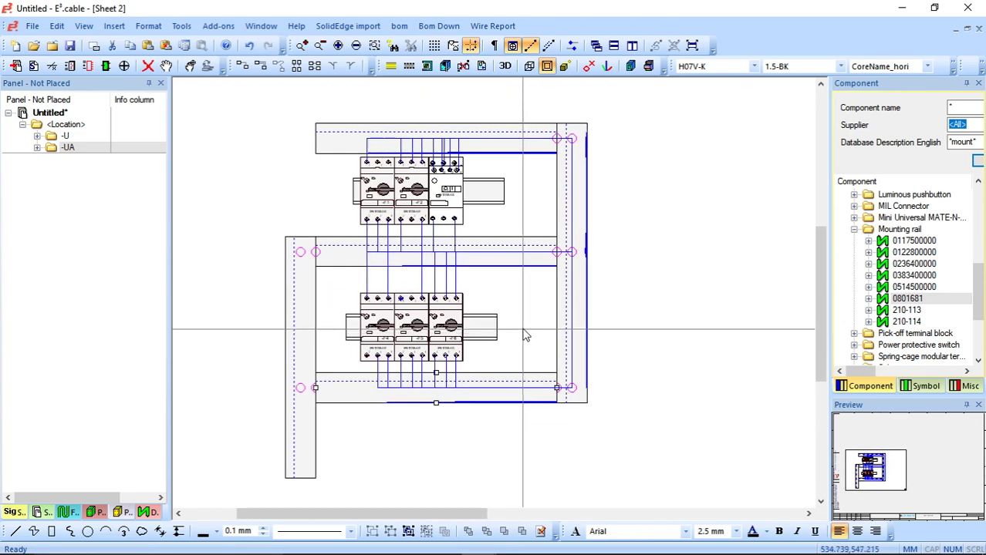
Rerun the automatic physical routing for everything on the sheet so that it includes the left vertical duct.
{"action": "key", "text": "ctrl+a"}
{"action": "left_click", "coordinate": [432, 67]}
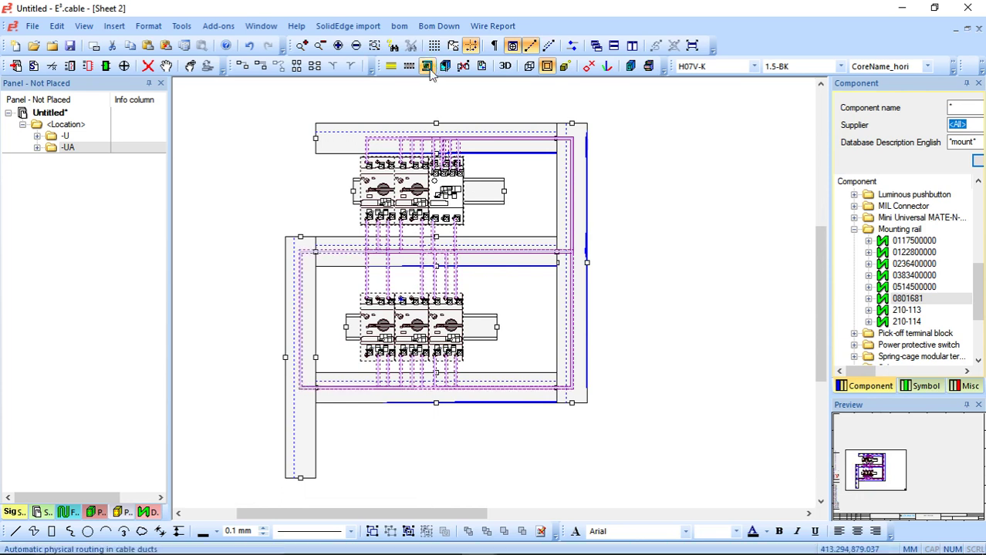
{"action": "left_click", "coordinate": [260, 189]}
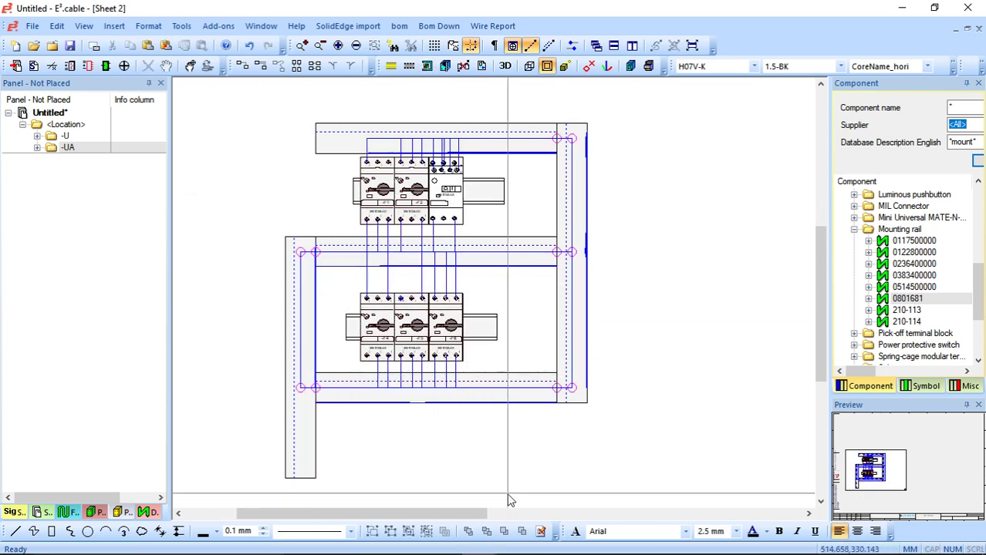
Examine the wire paths through the ducts and the details of the wire from -F2:6 to -F4:1.
{"action": "scroll", "coordinate": [586, 256], "scroll_direction": "up", "scroll_amount": 4}
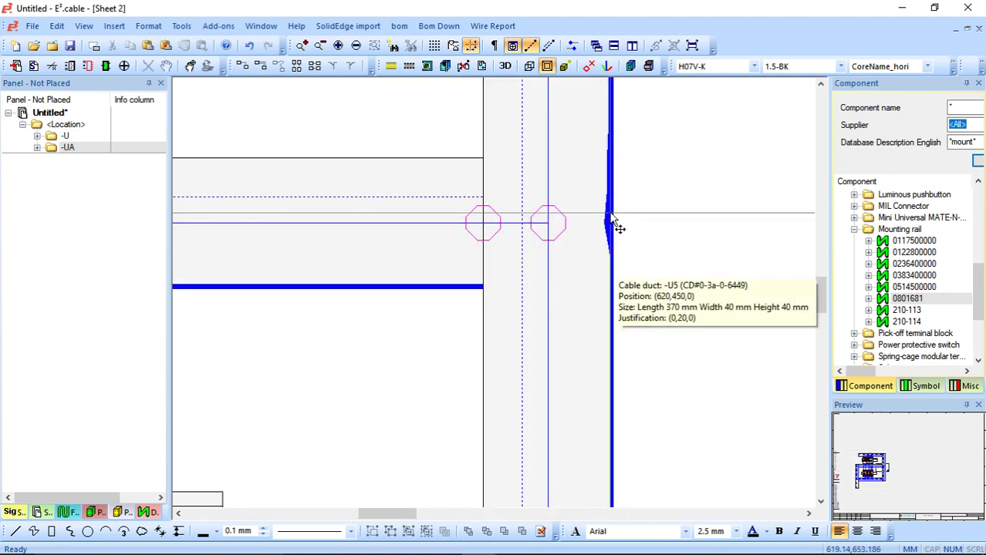
{"action": "scroll", "coordinate": [664, 242], "scroll_direction": "down", "scroll_amount": 6}
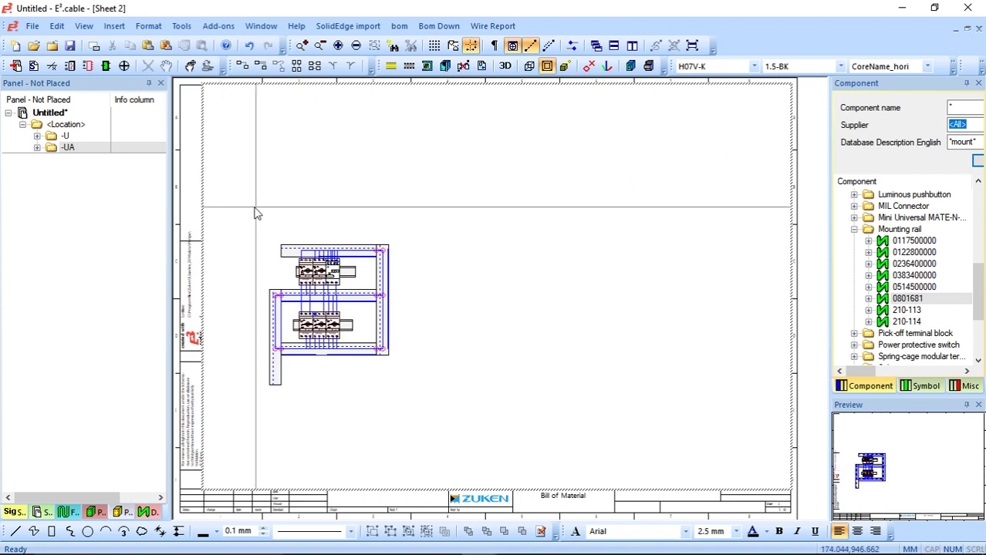
{"action": "scroll", "coordinate": [504, 402], "scroll_direction": "up", "scroll_amount": 3}
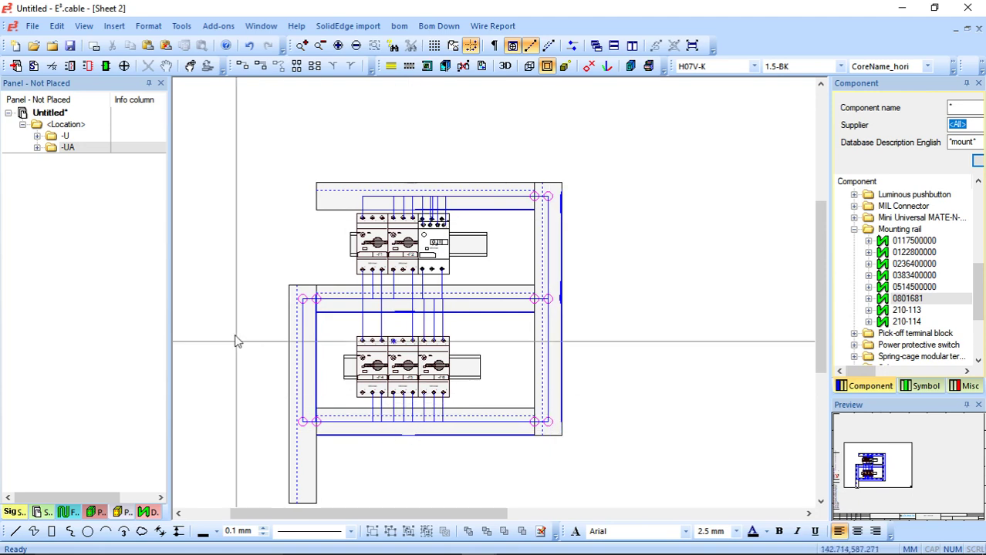
{"action": "middle_click_drag", "start_coordinate": [216, 111], "coordinate": [729, 450]}
{"action": "scroll", "coordinate": [366, 383], "scroll_direction": "down", "scroll_amount": 1}
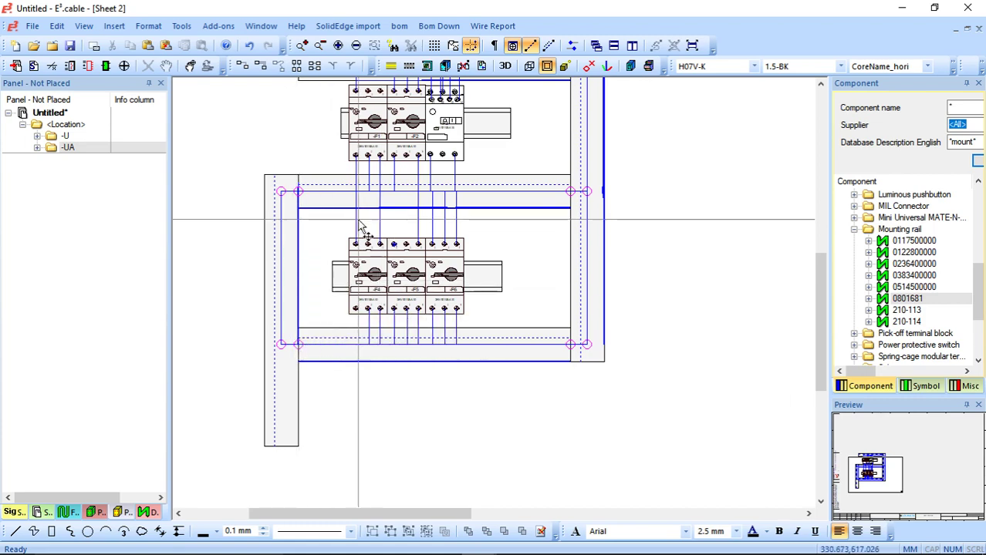
{"action": "scroll", "coordinate": [322, 276], "scroll_direction": "up", "scroll_amount": 3}
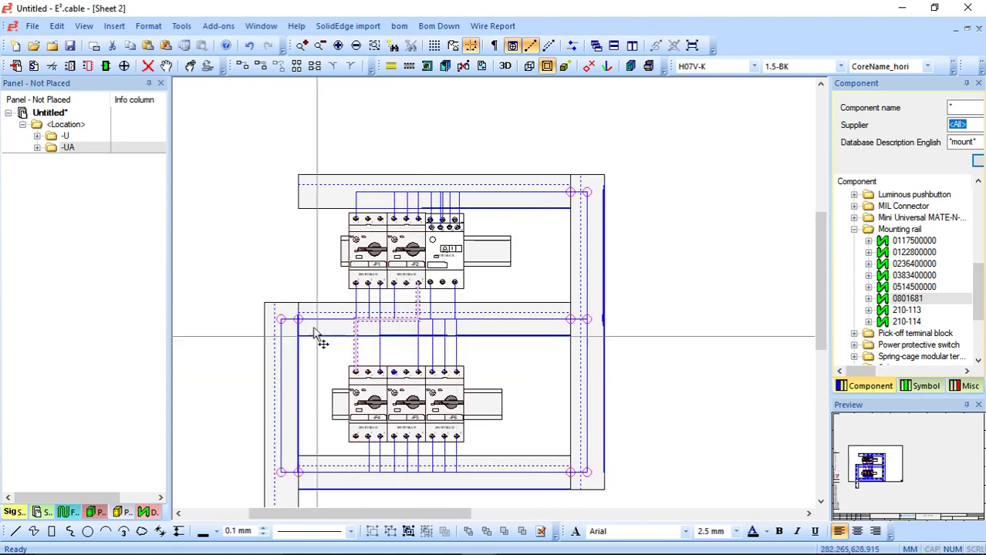
{"action": "scroll", "coordinate": [395, 356], "scroll_direction": "up", "scroll_amount": 3}
{"action": "right_click", "coordinate": [370, 361]}
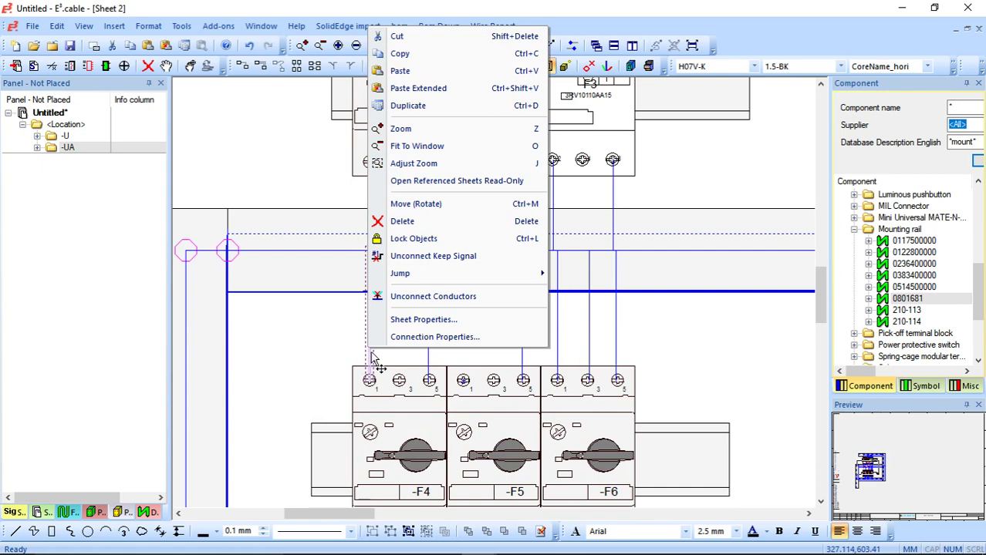
{"action": "key", "text": "Escape"}
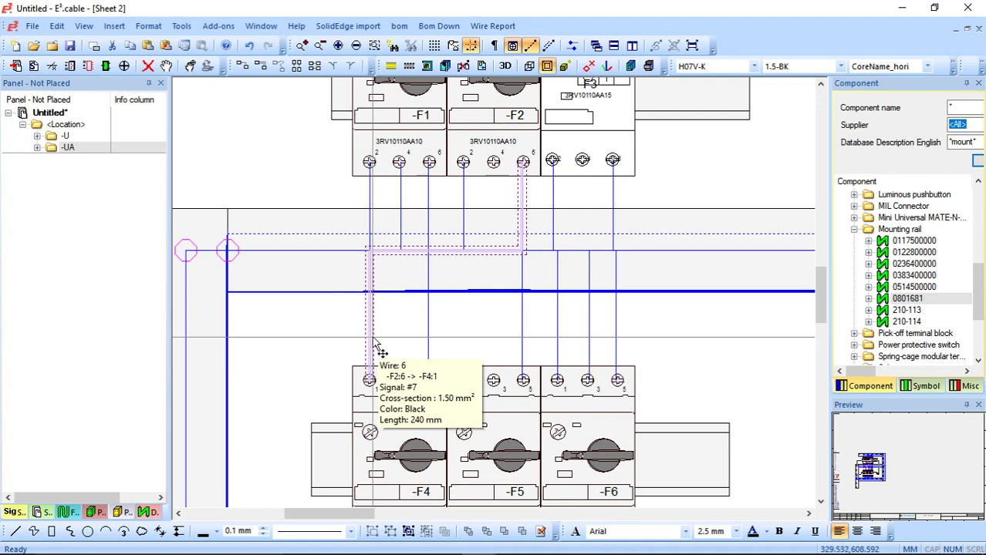
{"action": "left_click", "coordinate": [427, 340]}
{"action": "left_click", "coordinate": [409, 343]}
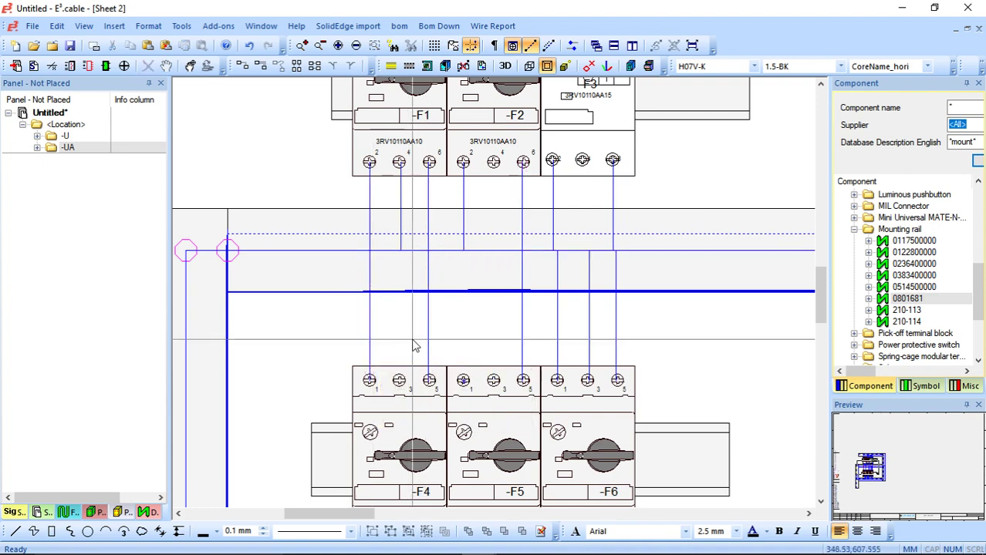
{"action": "middle_click", "coordinate": [412, 340]}
{"action": "middle_click_drag", "start_coordinate": [253, 216], "coordinate": [429, 398]}
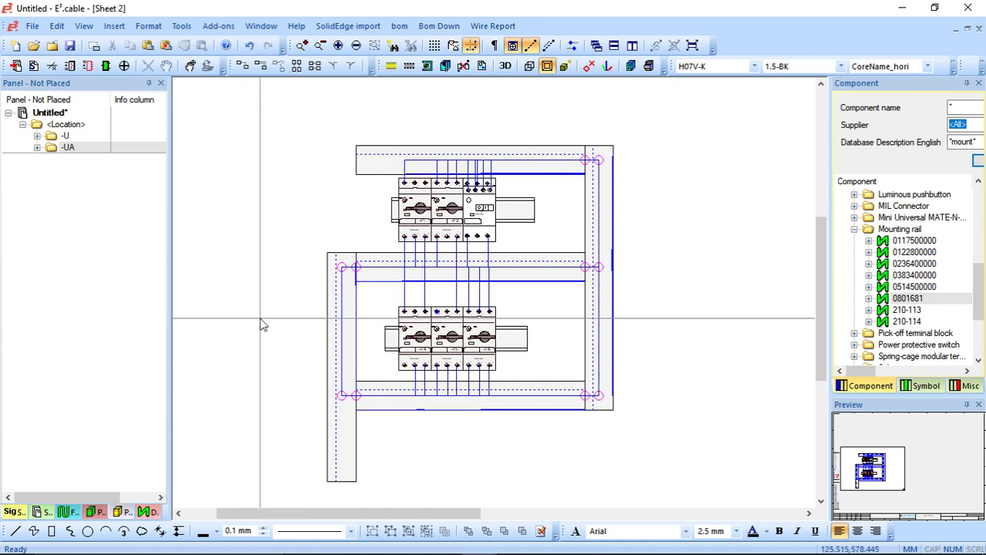
Generate the Excel wiring list from the panel and dismiss the Office start prompt.
{"action": "left_click", "coordinate": [219, 27]}
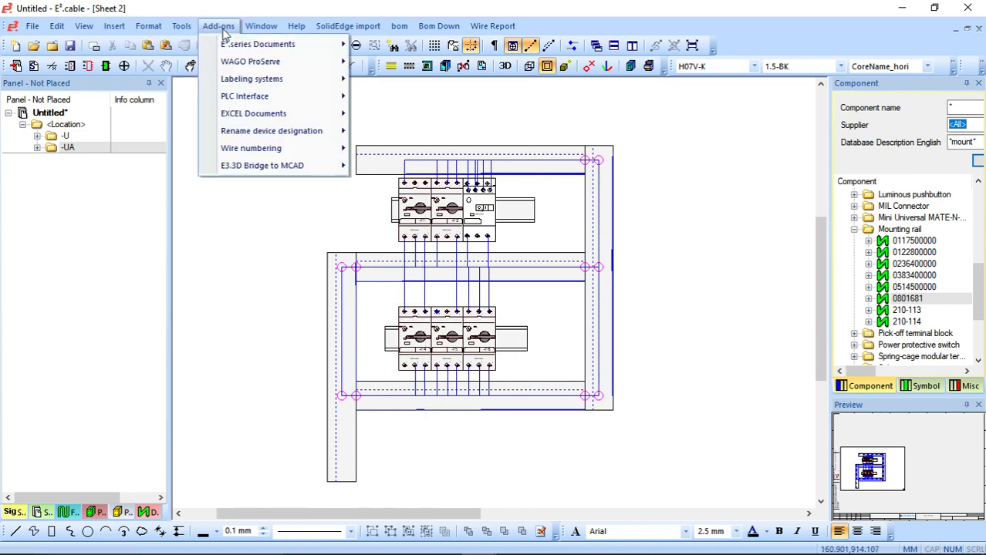
{"action": "mouse_move", "coordinate": [275, 44]}
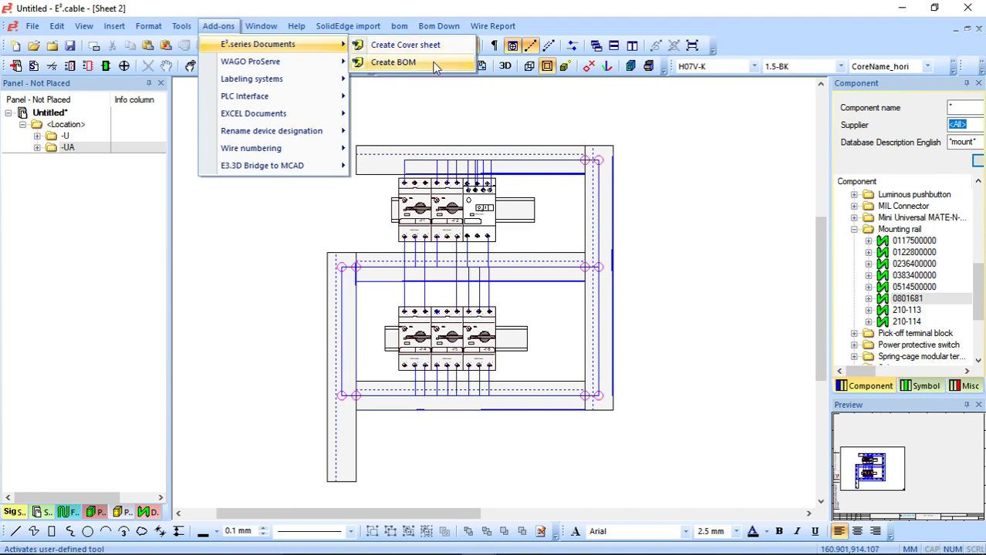
{"action": "mouse_move", "coordinate": [298, 120]}
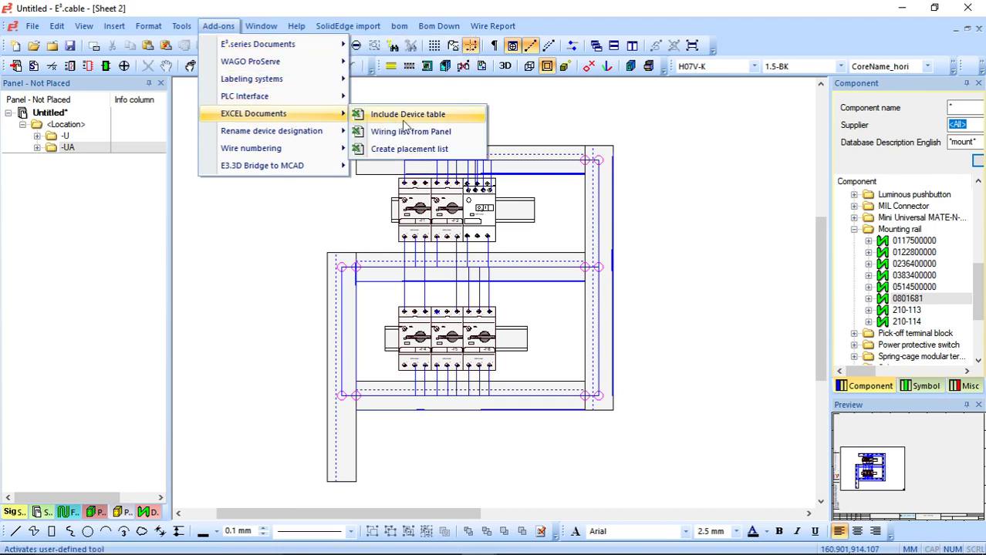
{"action": "left_click", "coordinate": [447, 133]}
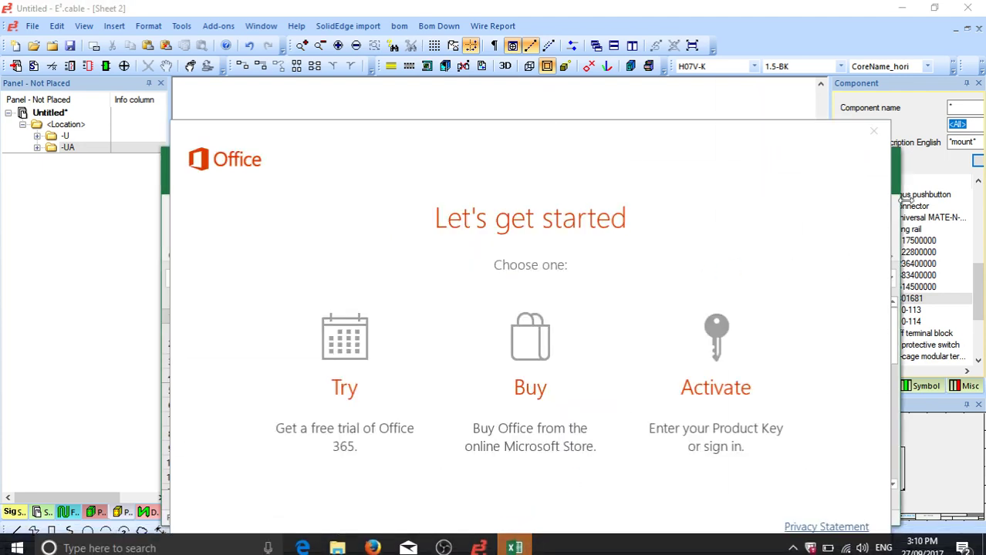
{"action": "left_click", "coordinate": [874, 132]}
{"action": "left_click", "coordinate": [851, 159]}
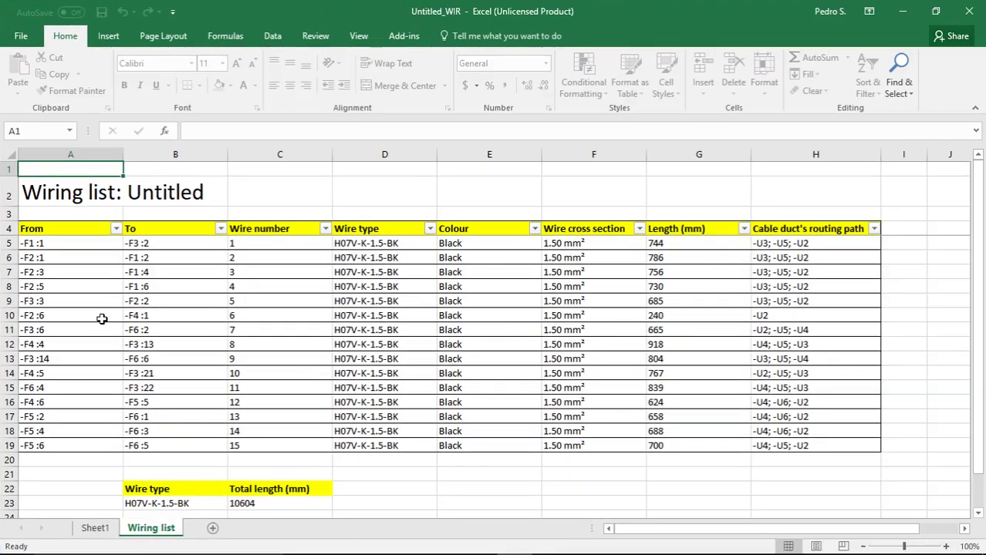
Examine the From, To and Wire number columns of the wiring list.
{"action": "left_click_drag", "start_coordinate": [46, 247], "coordinate": [92, 299]}
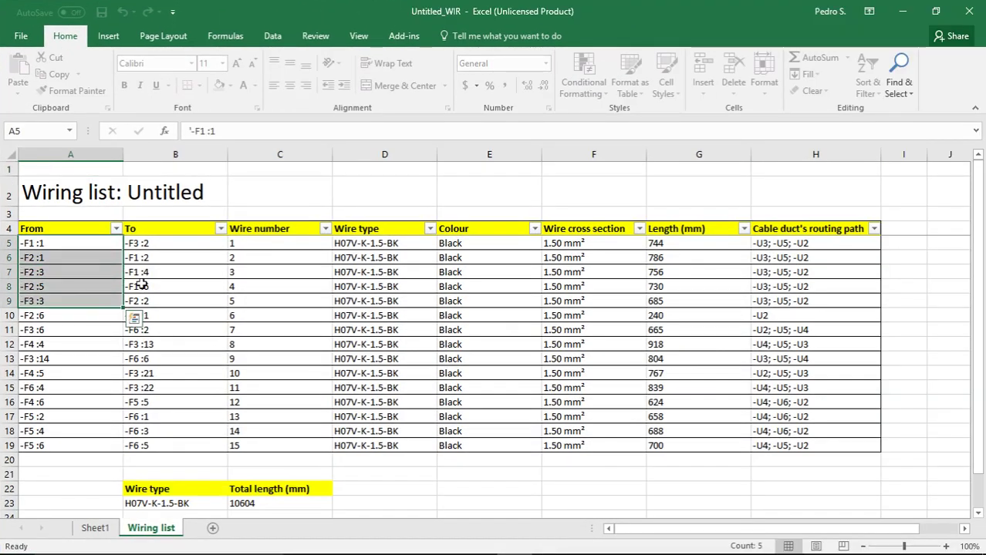
{"action": "left_click", "coordinate": [146, 276]}
{"action": "left_click_drag", "start_coordinate": [247, 258], "coordinate": [263, 330]}
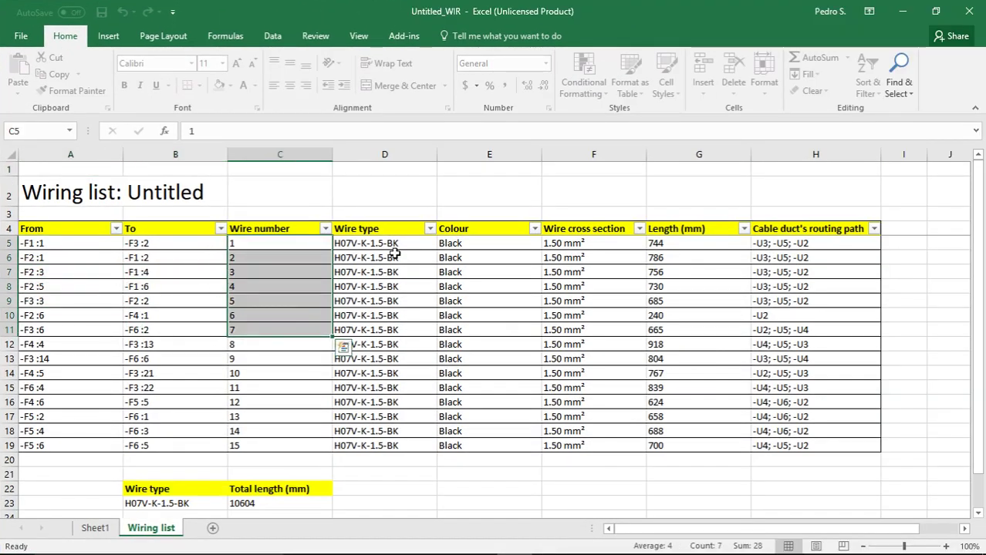
Examine the Wire type, Colour, Wire cross section and Length columns, plus the total length per wire type below the list.
{"action": "left_click_drag", "start_coordinate": [392, 255], "coordinate": [417, 329]}
{"action": "left_click_drag", "start_coordinate": [486, 258], "coordinate": [478, 330]}
{"action": "left_click_drag", "start_coordinate": [584, 259], "coordinate": [587, 331]}
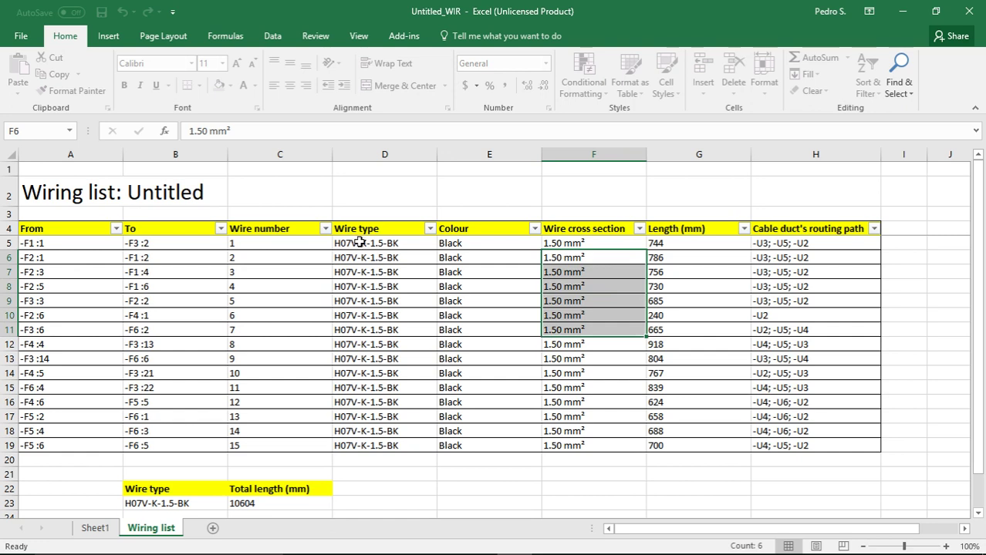
{"action": "left_click_drag", "start_coordinate": [687, 245], "coordinate": [717, 432]}
{"action": "left_click", "coordinate": [717, 433]}
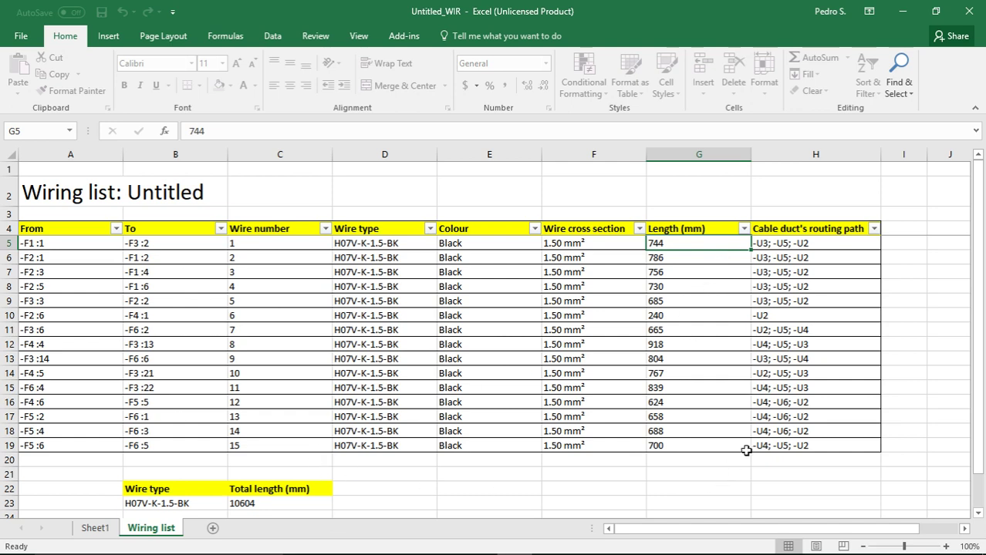
{"action": "left_click", "coordinate": [546, 460]}
{"action": "scroll", "coordinate": [316, 463], "scroll_direction": "down", "scroll_amount": 1}
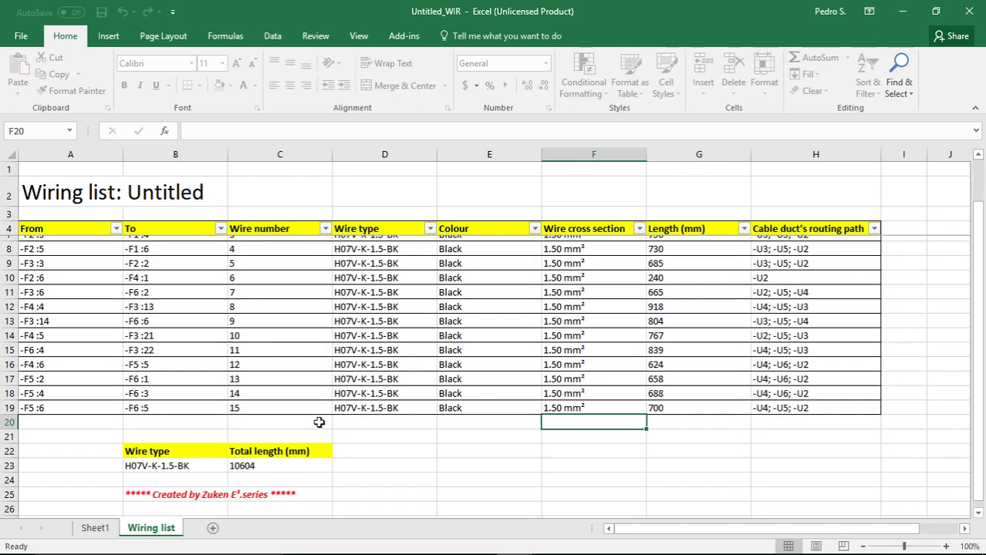
{"action": "left_click_drag", "start_coordinate": [166, 460], "coordinate": [320, 459]}
{"action": "left_click", "coordinate": [440, 463]}
{"action": "left_click", "coordinate": [449, 446]}
{"action": "scroll", "coordinate": [649, 467], "scroll_direction": "up", "scroll_amount": 1}
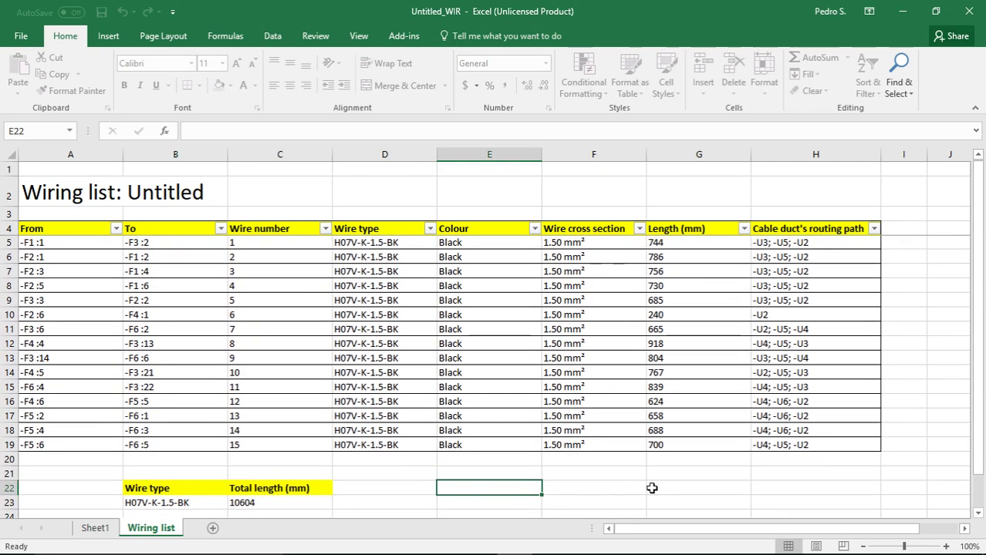
Examine the Cable duct's routing path column and each entry for the first wire, from -F1:1 to -F3:2.
{"action": "left_click_drag", "start_coordinate": [781, 245], "coordinate": [803, 450]}
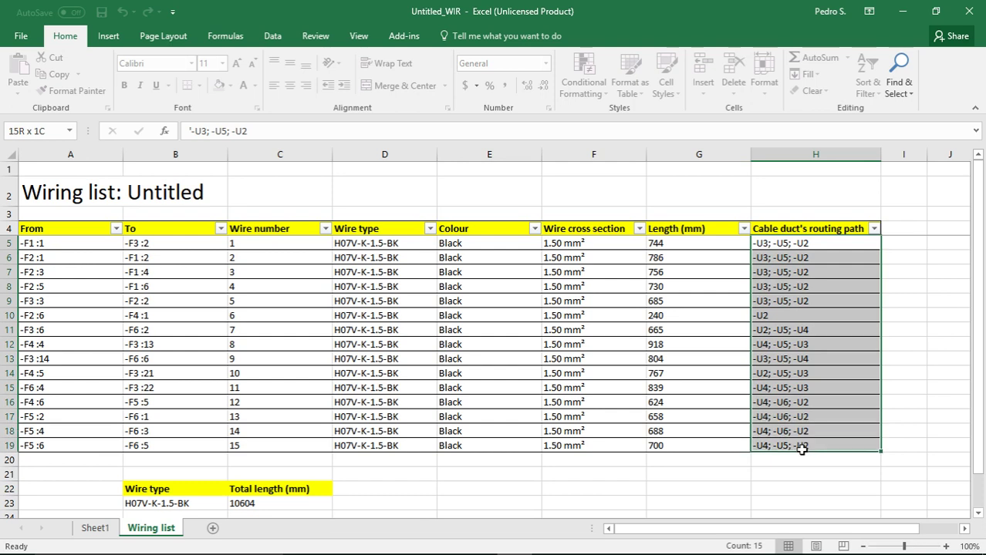
{"action": "left_click", "coordinate": [758, 473]}
{"action": "left_click_drag", "start_coordinate": [24, 241], "coordinate": [841, 448]}
{"action": "left_click", "coordinate": [826, 458]}
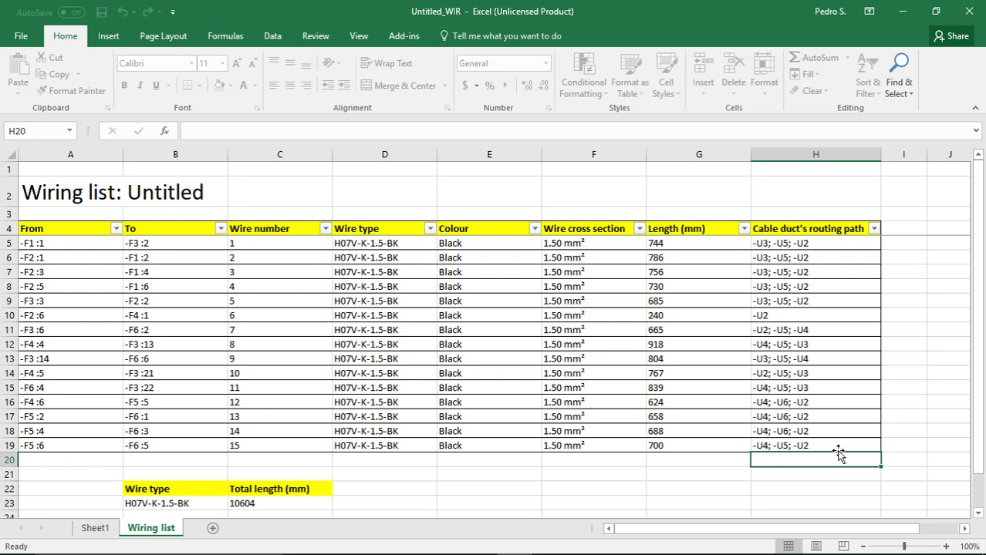
{"action": "left_click", "coordinate": [36, 243]}
{"action": "left_click", "coordinate": [154, 242]}
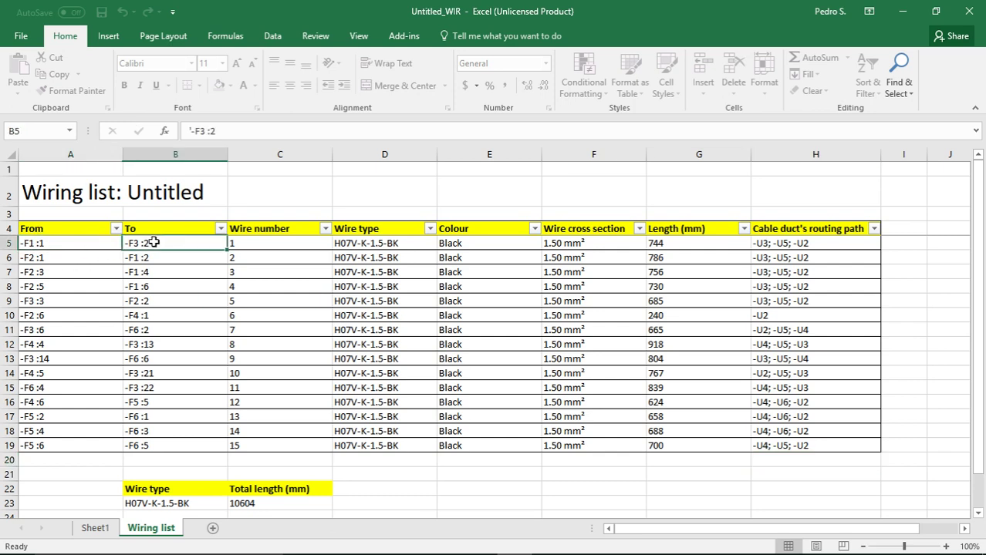
{"action": "left_click", "coordinate": [248, 246]}
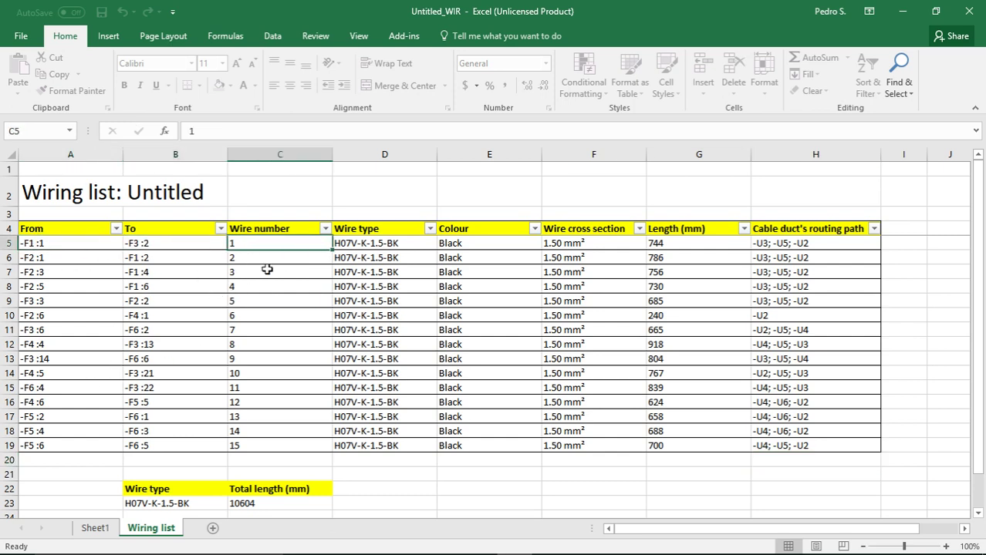
{"action": "left_click_drag", "start_coordinate": [415, 239], "coordinate": [563, 244]}
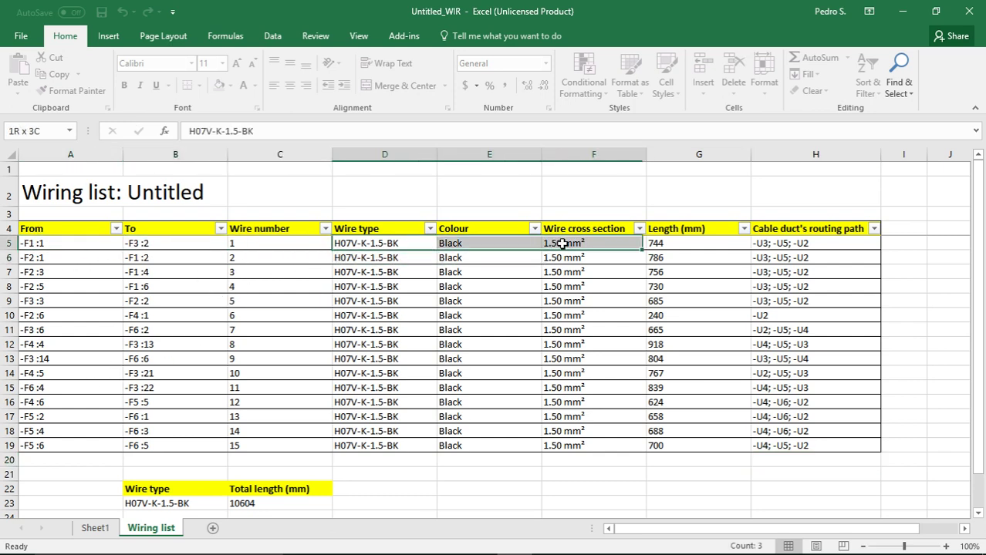
{"action": "left_click", "coordinate": [681, 249]}
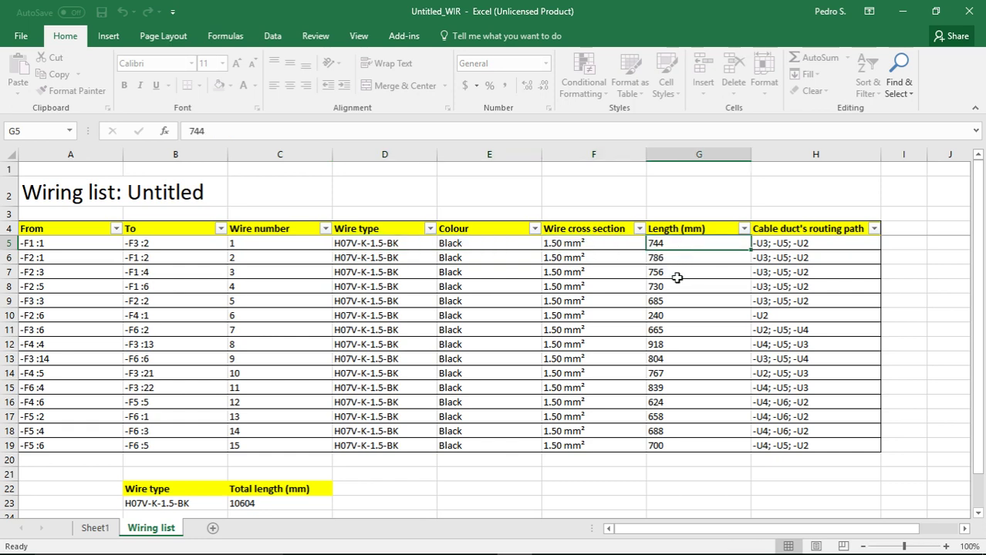
{"action": "left_click", "coordinate": [782, 245]}
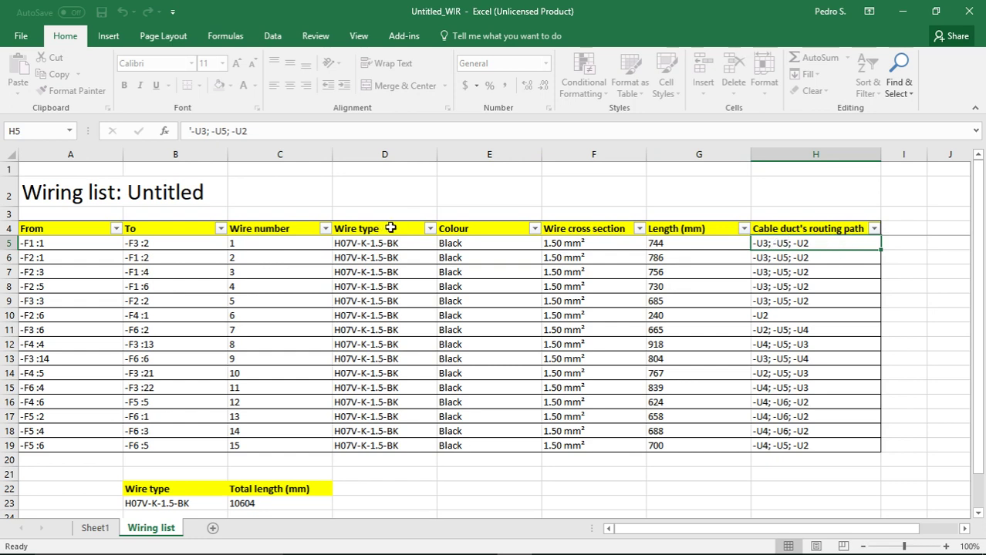
Close the Excel wiring list, return to E³.cable and display the panel in 3D with coloured surfaces and detailed device models.
{"action": "left_click", "coordinate": [978, 14]}
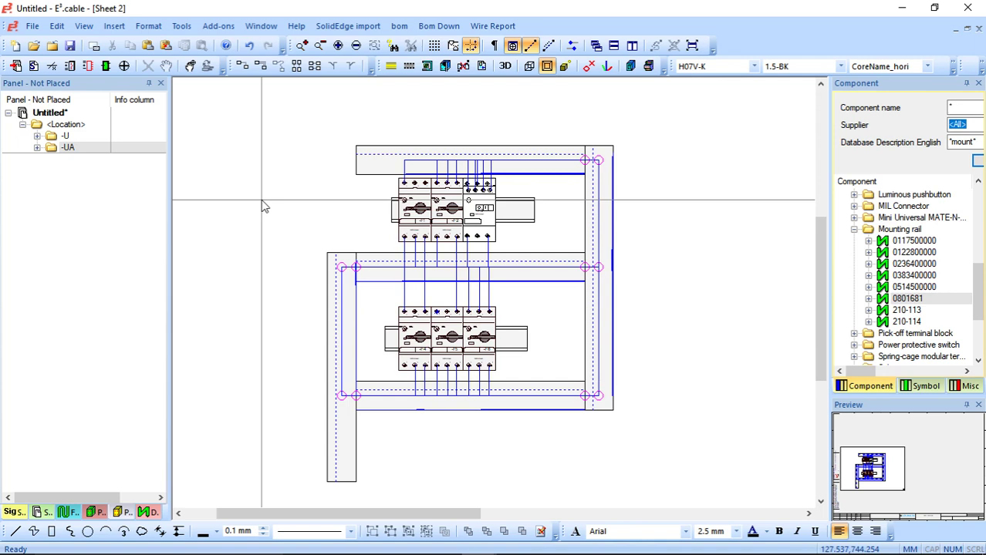
{"action": "left_click", "coordinate": [504, 66]}
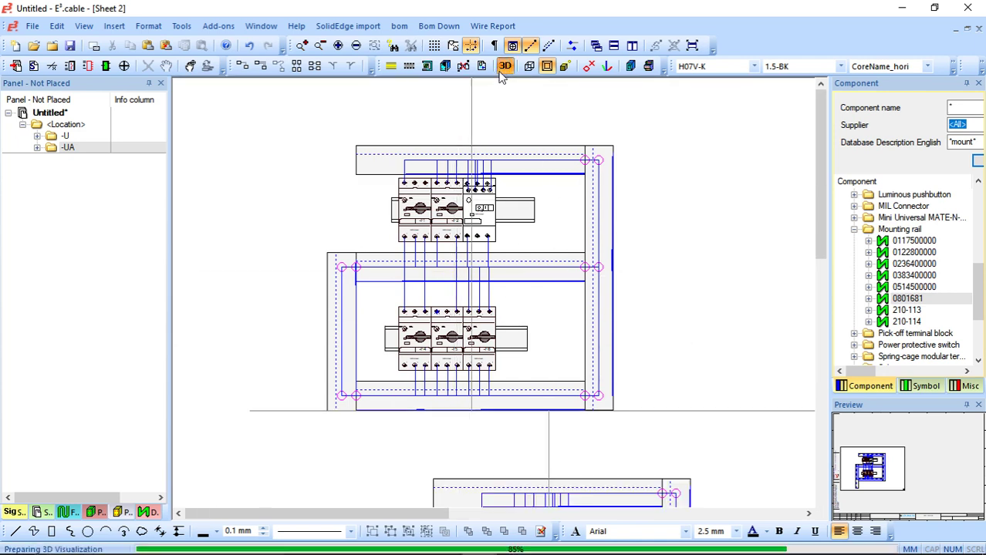
{"action": "left_click_drag", "start_coordinate": [204, 199], "coordinate": [451, 407]}
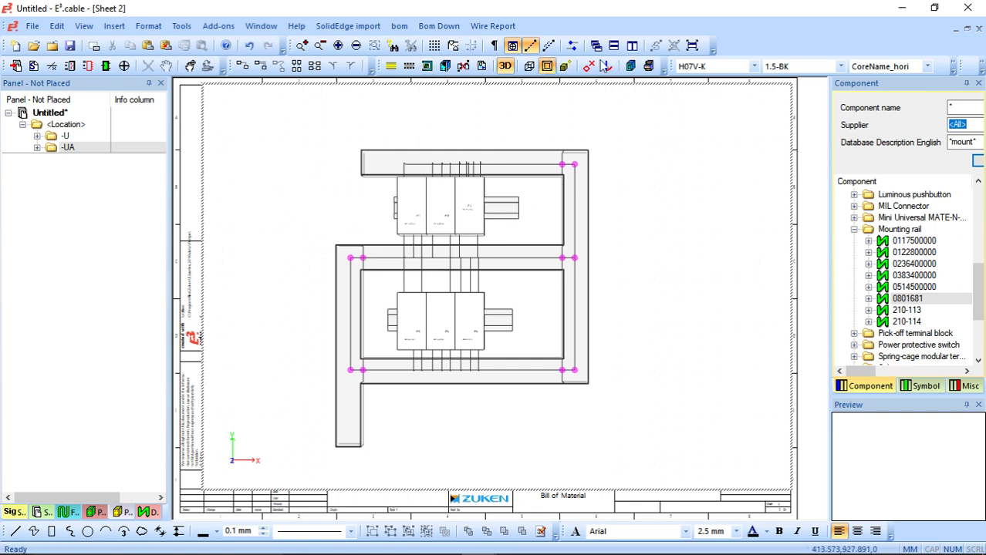
{"action": "left_click", "coordinate": [566, 68]}
{"action": "left_click", "coordinate": [649, 66]}
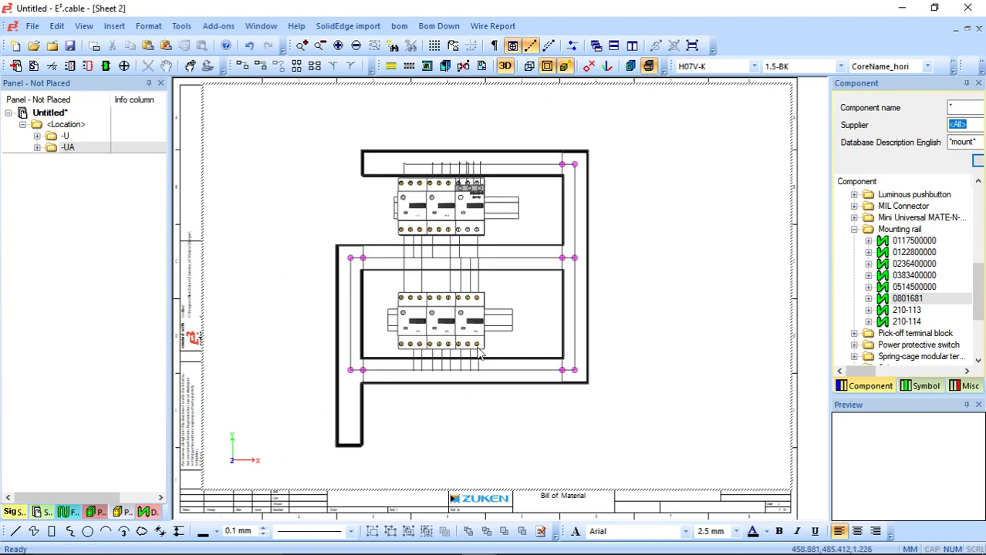
Examine the 3D panel's cable ducts, rails and -F devices from several angles, up close and as a whole.
{"action": "middle_click_drag", "start_coordinate": [377, 224], "coordinate": [439, 263]}
{"action": "scroll", "coordinate": [439, 263], "scroll_direction": "down", "scroll_amount": 2}
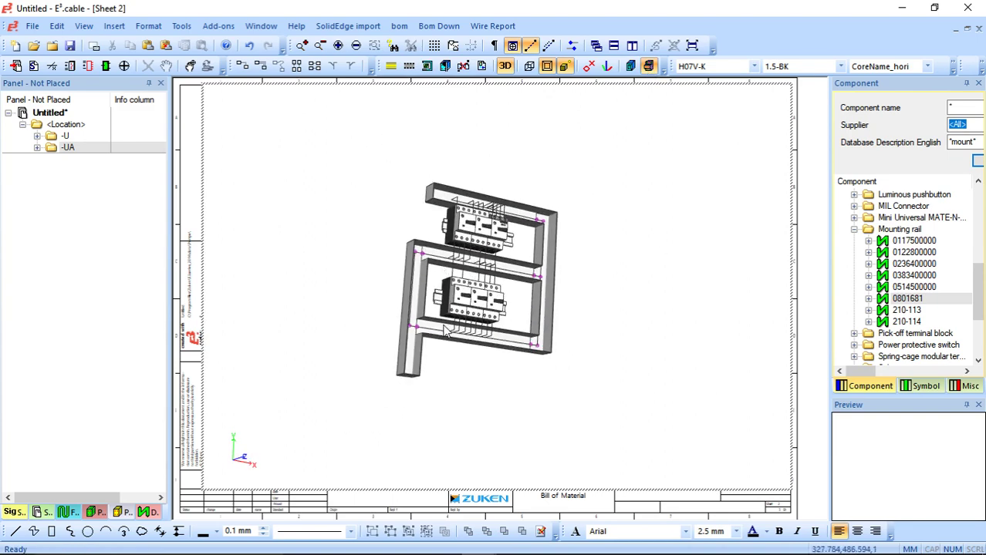
{"action": "scroll", "coordinate": [443, 325], "scroll_direction": "up", "scroll_amount": 5}
{"action": "middle_click_drag", "start_coordinate": [314, 334], "coordinate": [320, 388]}
{"action": "middle_click_drag", "start_coordinate": [519, 213], "coordinate": [452, 246]}
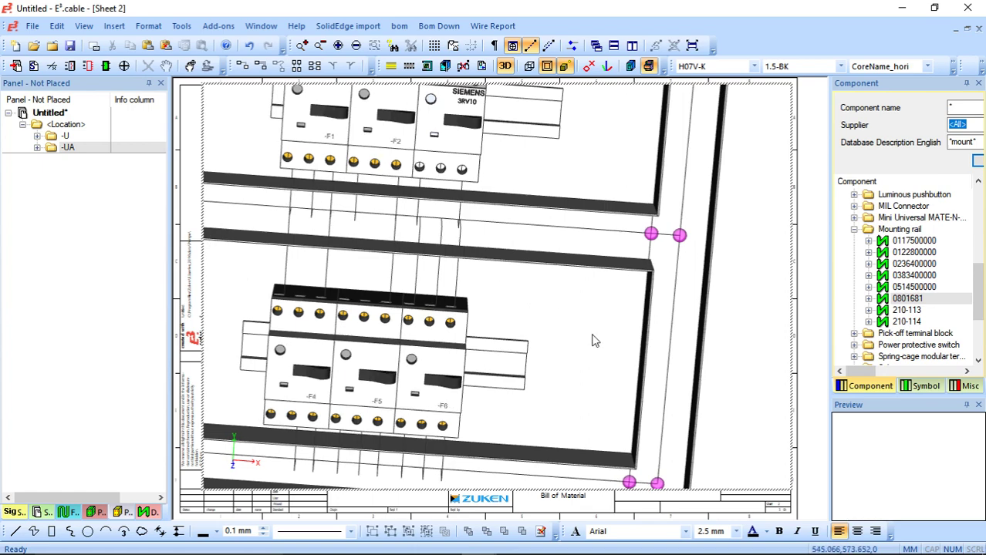
{"action": "middle_click_drag", "start_coordinate": [593, 285], "coordinate": [557, 268]}
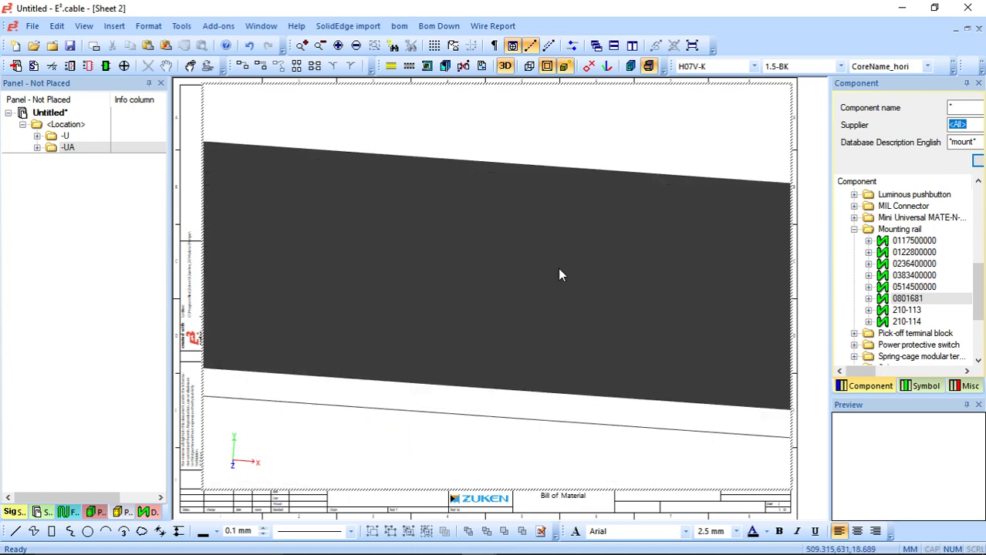
{"action": "scroll", "coordinate": [558, 268], "scroll_direction": "down", "scroll_amount": 10}
{"action": "scroll", "coordinate": [559, 212], "scroll_direction": "down", "scroll_amount": 5}
{"action": "middle_click_drag", "start_coordinate": [471, 270], "coordinate": [558, 207]}
{"action": "scroll", "coordinate": [603, 262], "scroll_direction": "up", "scroll_amount": 5}
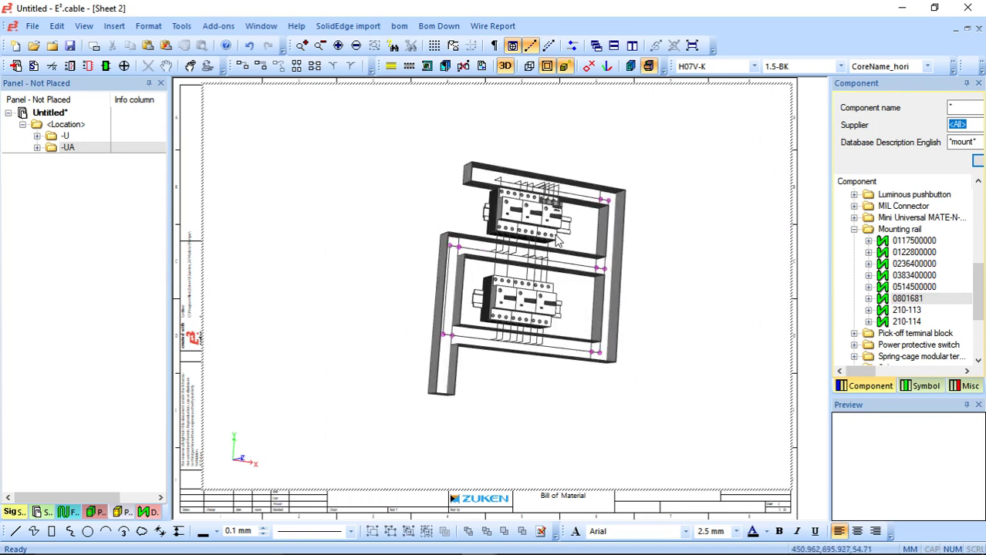
{"action": "middle_click_drag", "start_coordinate": [603, 262], "coordinate": [557, 291]}
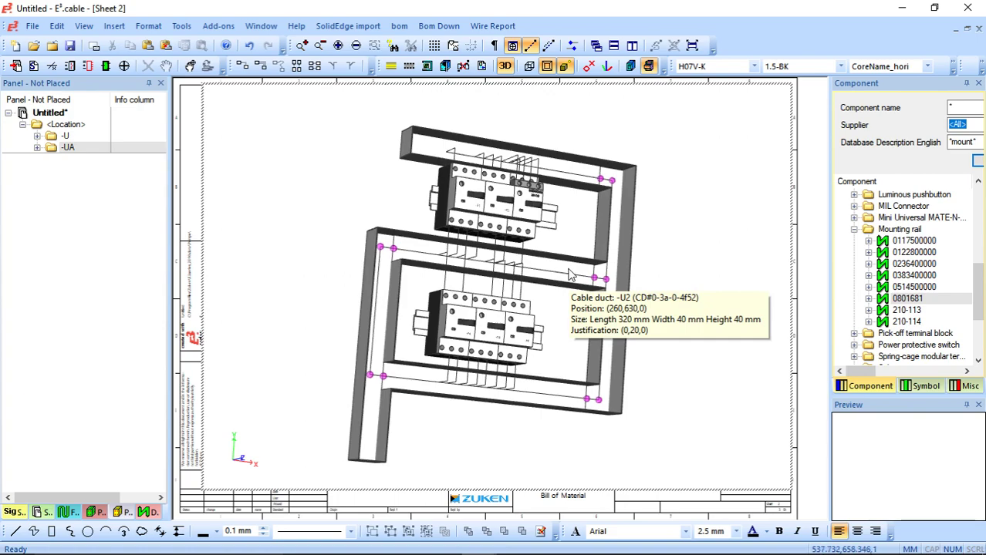
{"action": "middle_click_drag", "start_coordinate": [571, 275], "coordinate": [399, 455]}
{"action": "scroll", "coordinate": [415, 367], "scroll_direction": "down", "scroll_amount": 5}
{"action": "scroll", "coordinate": [417, 366], "scroll_direction": "up", "scroll_amount": 7}
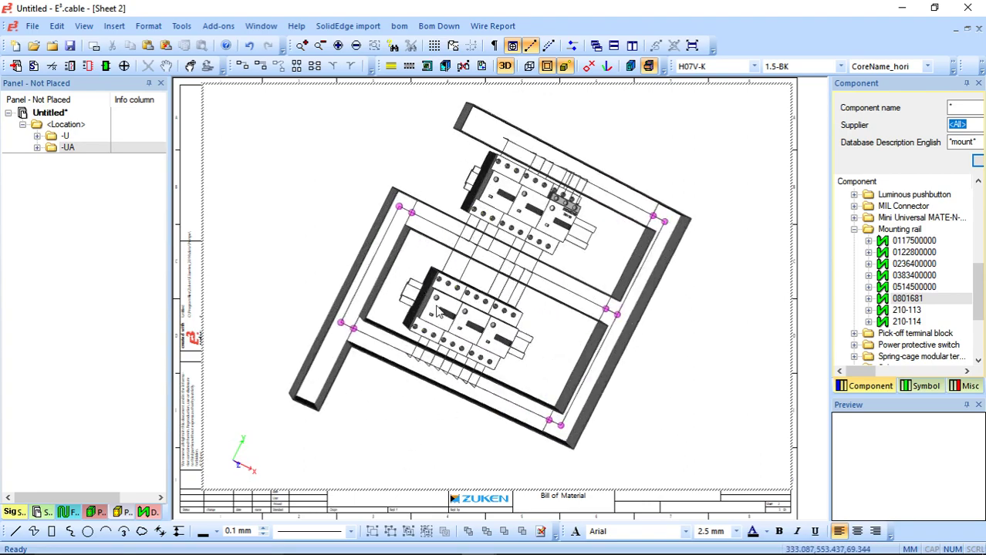
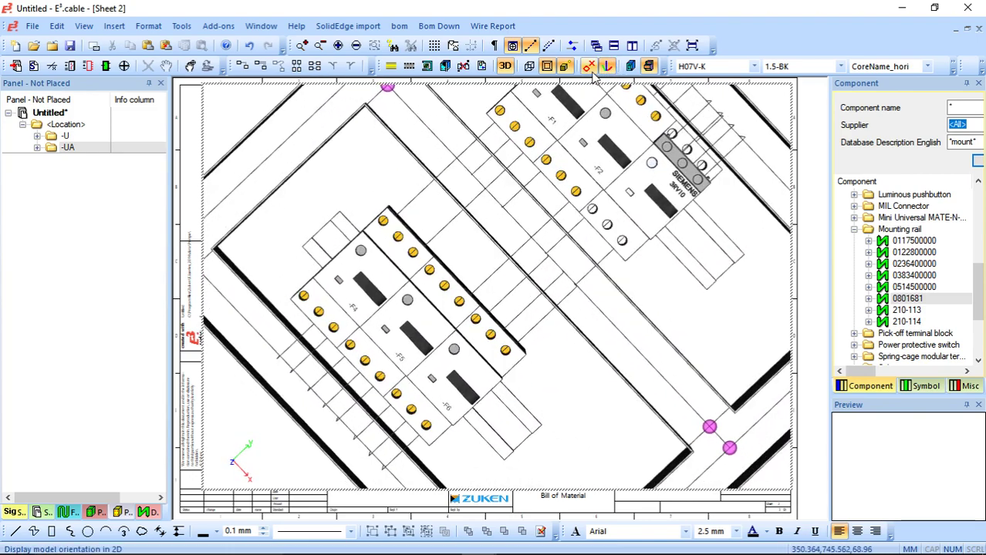
{"action": "scroll", "coordinate": [424, 260], "scroll_direction": "down", "scroll_amount": 3}
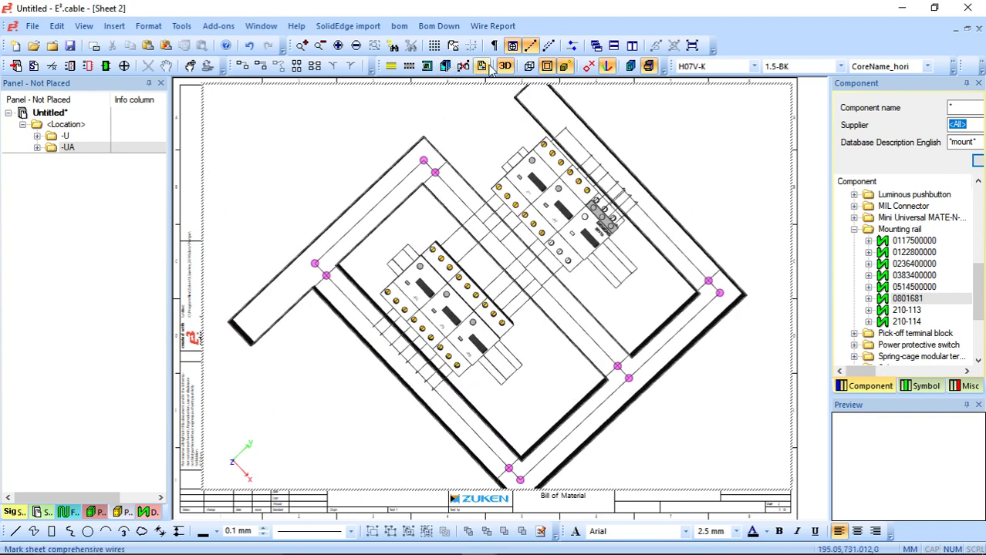
Display the routed wires three-dimensionally and inspect how they curve between the ducts and the -F devices.
{"action": "left_click", "coordinate": [446, 69]}
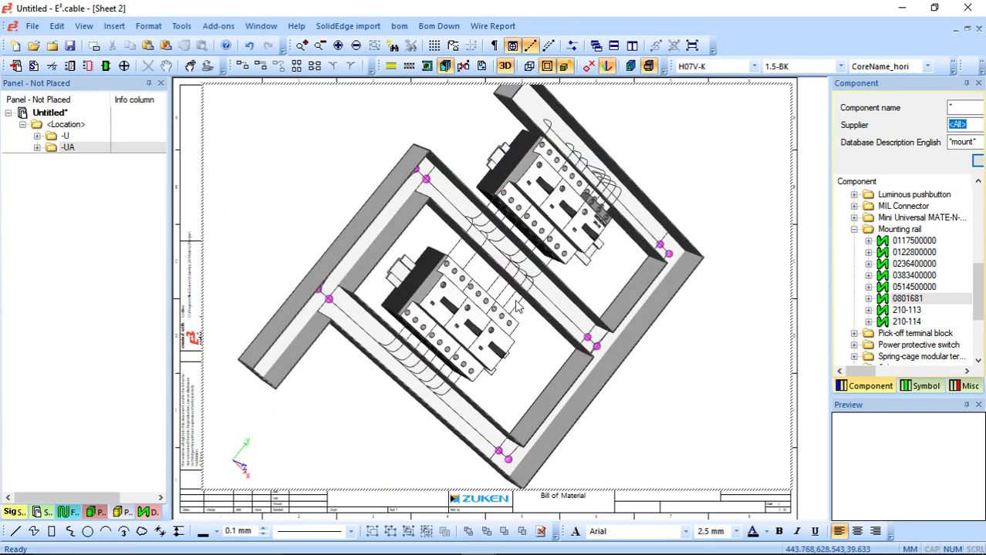
{"action": "scroll", "coordinate": [447, 233], "scroll_direction": "down", "scroll_amount": 3}
{"action": "scroll", "coordinate": [452, 248], "scroll_direction": "up", "scroll_amount": 4}
{"action": "mouse_move", "coordinate": [472, 250]}
{"action": "middle_mouse_down"}
{"action": "mouse_move", "coordinate": [511, 320]}
{"action": "mouse_move", "coordinate": [394, 193]}
{"action": "middle_mouse_up"}
{"action": "mouse_move", "coordinate": [439, 332]}
{"action": "middle_mouse_down"}
{"action": "mouse_move", "coordinate": [419, 286]}
{"action": "mouse_move", "coordinate": [432, 264]}
{"action": "mouse_move", "coordinate": [412, 386]}
{"action": "mouse_move", "coordinate": [443, 297]}
{"action": "mouse_move", "coordinate": [428, 355]}
{"action": "mouse_move", "coordinate": [393, 390]}
{"action": "middle_mouse_up"}
{"action": "scroll", "coordinate": [419, 287], "scroll_direction": "up", "scroll_amount": 2}
{"action": "scroll", "coordinate": [401, 392], "scroll_direction": "down", "scroll_amount": 1}
{"action": "scroll", "coordinate": [389, 378], "scroll_direction": "up", "scroll_amount": 2}
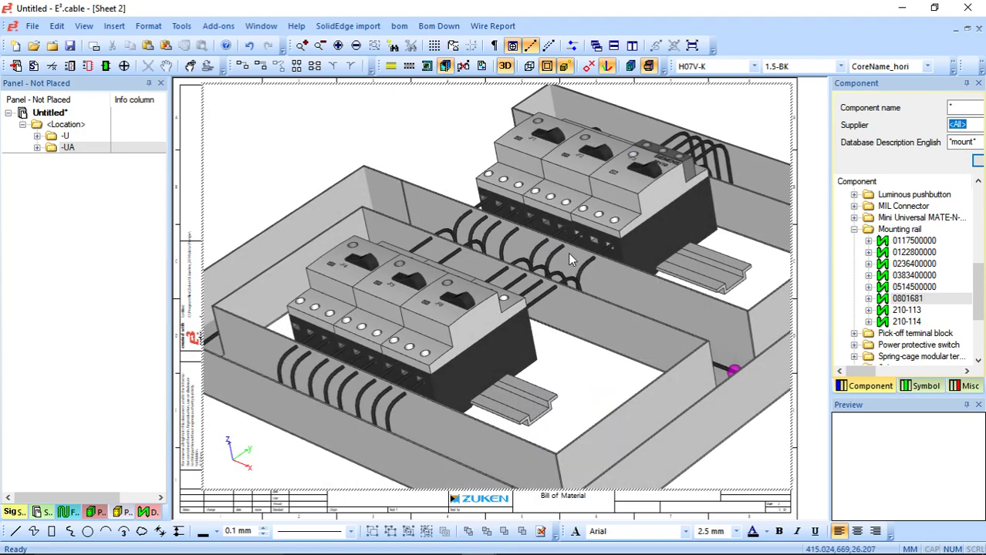
{"action": "scroll", "coordinate": [586, 247], "scroll_direction": "down", "scroll_amount": 2}
{"action": "scroll", "coordinate": [598, 234], "scroll_direction": "up", "scroll_amount": 3}
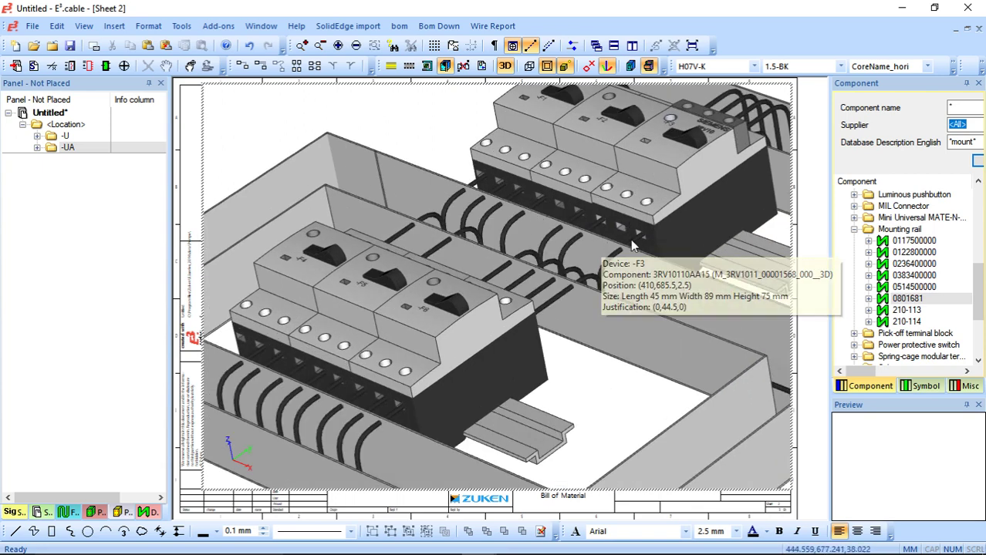
Switch off the coloured surface display and inspect the wire connections at the device terminals from several angles.
{"action": "left_click", "coordinate": [564, 65]}
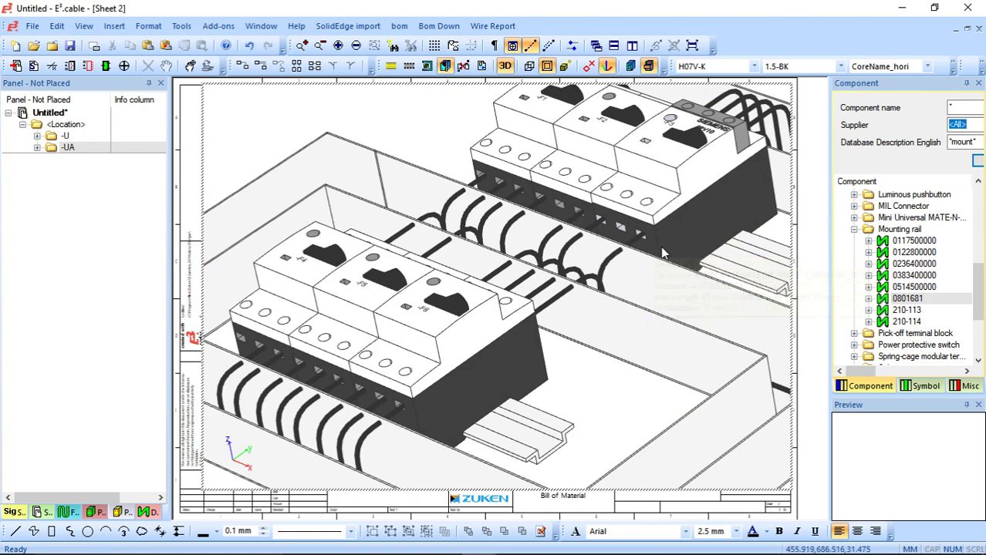
{"action": "middle_click_drag", "start_coordinate": [646, 245], "coordinate": [442, 337]}
{"action": "scroll", "coordinate": [442, 337], "scroll_direction": "down", "scroll_amount": 2}
{"action": "scroll", "coordinate": [450, 318], "scroll_direction": "up", "scroll_amount": 5}
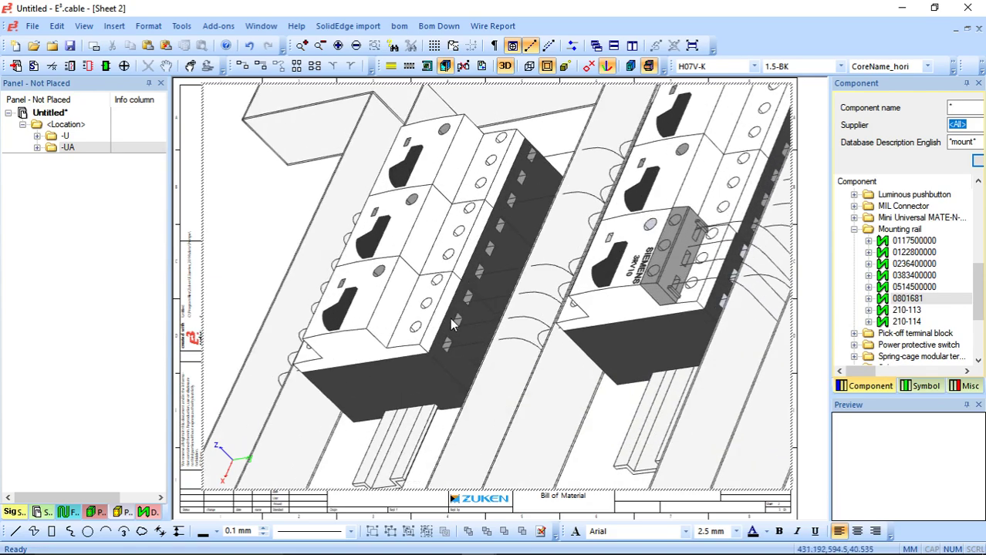
{"action": "middle_click_drag", "start_coordinate": [409, 370], "coordinate": [413, 345]}
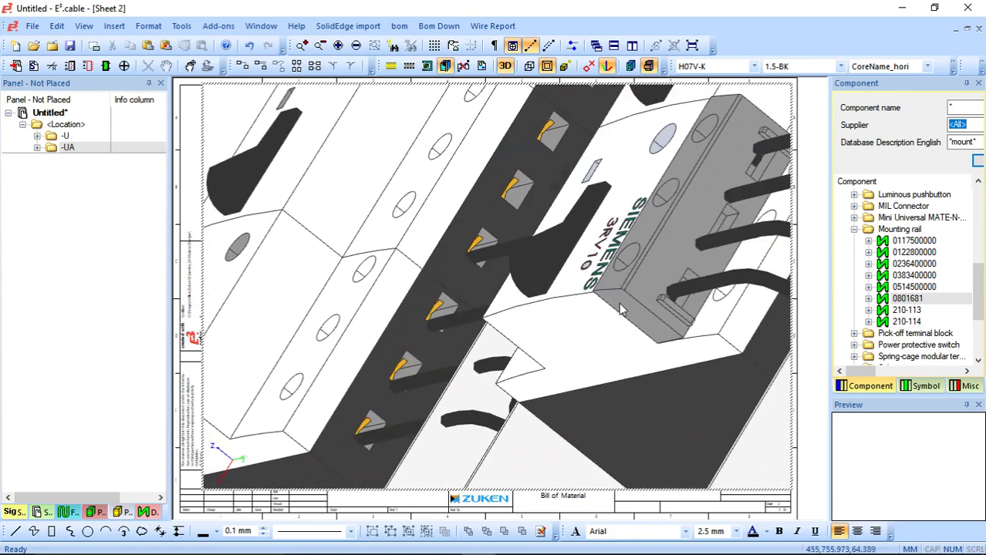
{"action": "middle_click_drag", "start_coordinate": [620, 301], "coordinate": [439, 331]}
{"action": "scroll", "coordinate": [455, 318], "scroll_direction": "down", "scroll_amount": 10}
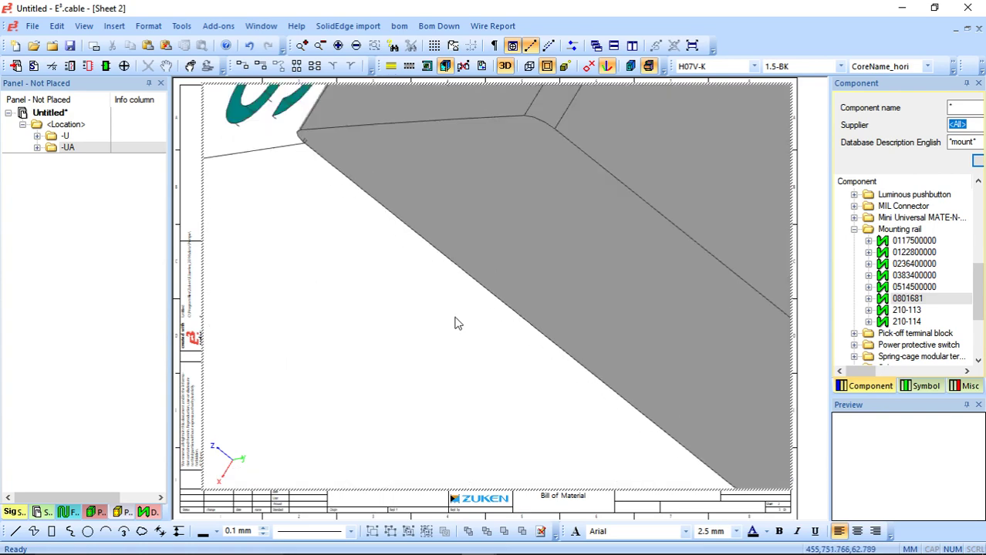
{"action": "middle_click_drag", "start_coordinate": [524, 260], "coordinate": [465, 316]}
{"action": "scroll", "coordinate": [466, 316], "scroll_direction": "up", "scroll_amount": 2}
{"action": "scroll", "coordinate": [465, 321], "scroll_direction": "up", "scroll_amount": 4}
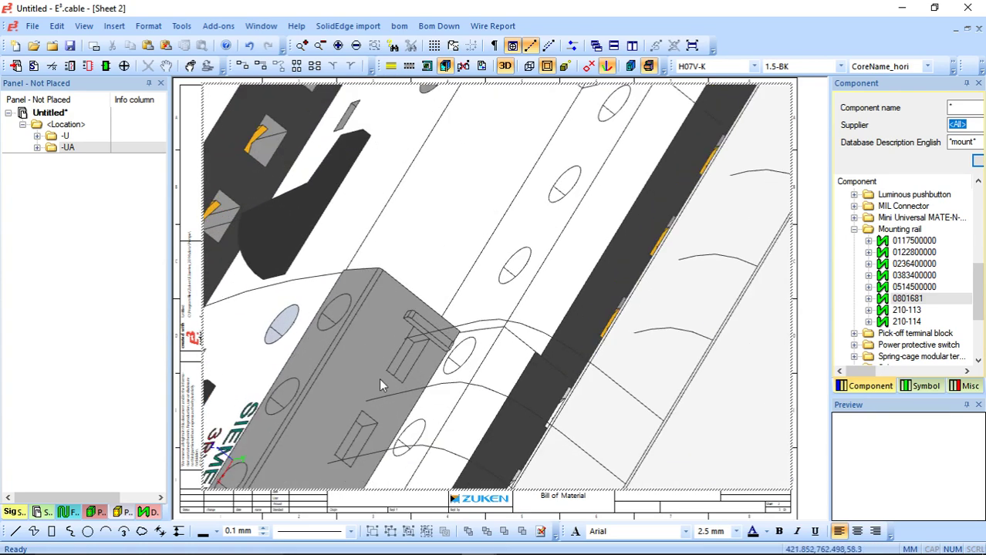
{"action": "mouse_move", "coordinate": [379, 378]}
{"action": "middle_mouse_down"}
{"action": "mouse_move", "coordinate": [433, 302]}
{"action": "mouse_move", "coordinate": [474, 284]}
{"action": "mouse_move", "coordinate": [590, 334]}
{"action": "mouse_move", "coordinate": [580, 372]}
{"action": "middle_mouse_up"}
{"action": "scroll", "coordinate": [475, 284], "scroll_direction": "down", "scroll_amount": 6}
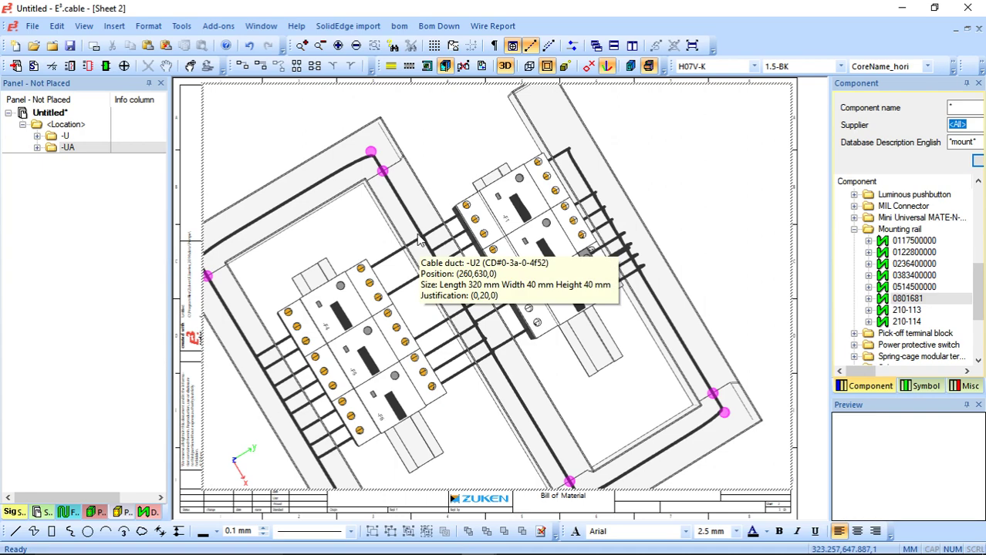
Replace the detailed device models with simple blocks and inspect the wires bundled inside duct -U2 between the device rows.
{"action": "left_click", "coordinate": [649, 66]}
{"action": "middle_click_drag", "start_coordinate": [453, 300], "coordinate": [443, 364]}
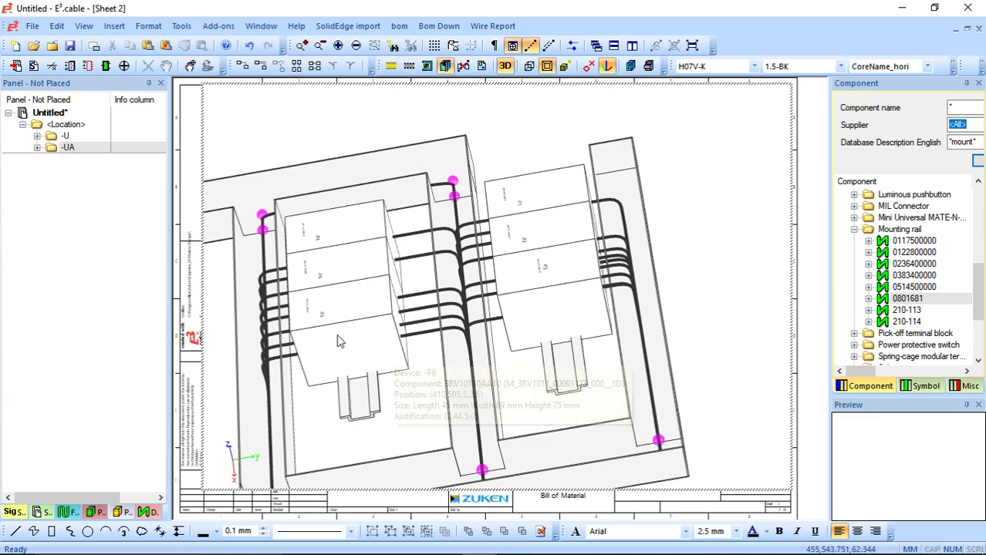
{"action": "middle_click_drag", "start_coordinate": [360, 390], "coordinate": [523, 317]}
{"action": "scroll", "coordinate": [523, 316], "scroll_direction": "up", "scroll_amount": 3}
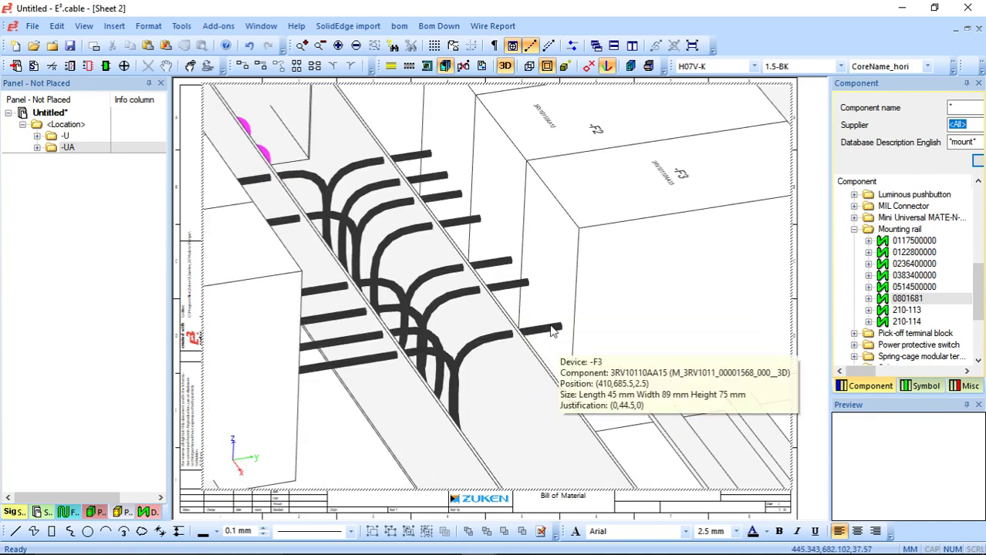
{"action": "middle_click_drag", "start_coordinate": [558, 298], "coordinate": [527, 346]}
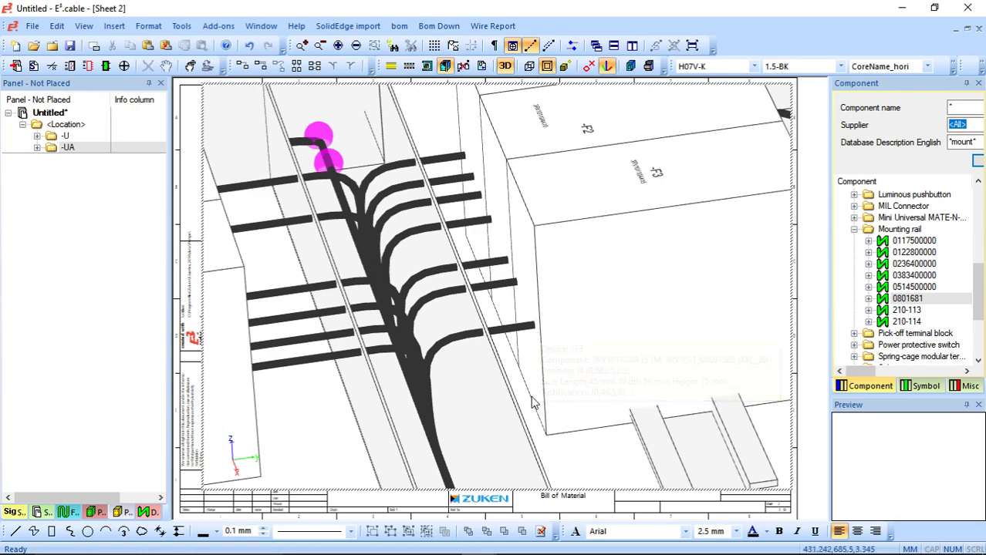
Inspect the wires between the simplified device blocks up close and then view the whole panel from another angle.
{"action": "middle_click_drag", "start_coordinate": [610, 317], "coordinate": [525, 340]}
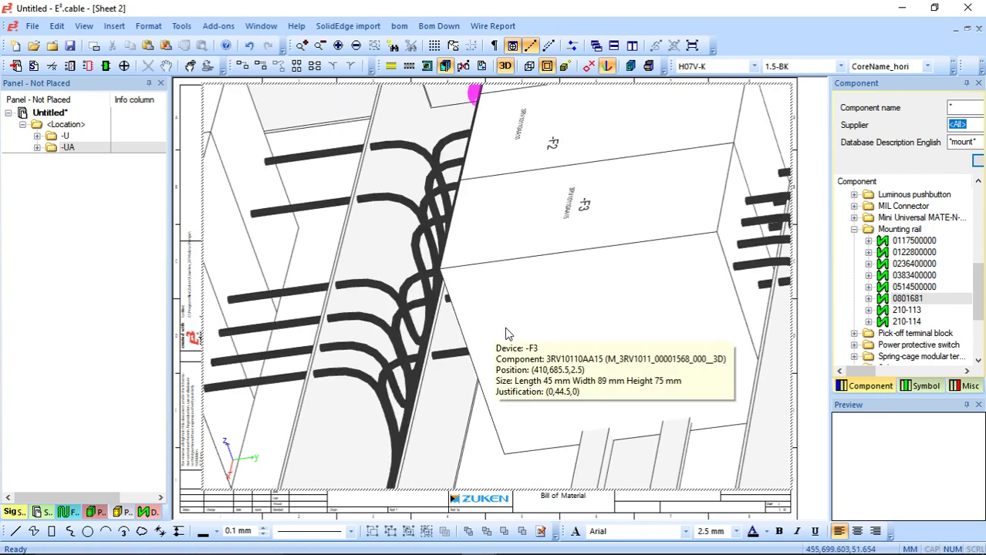
{"action": "scroll", "coordinate": [506, 330], "scroll_direction": "up", "scroll_amount": 2}
{"action": "scroll", "coordinate": [423, 350], "scroll_direction": "down", "scroll_amount": 8}
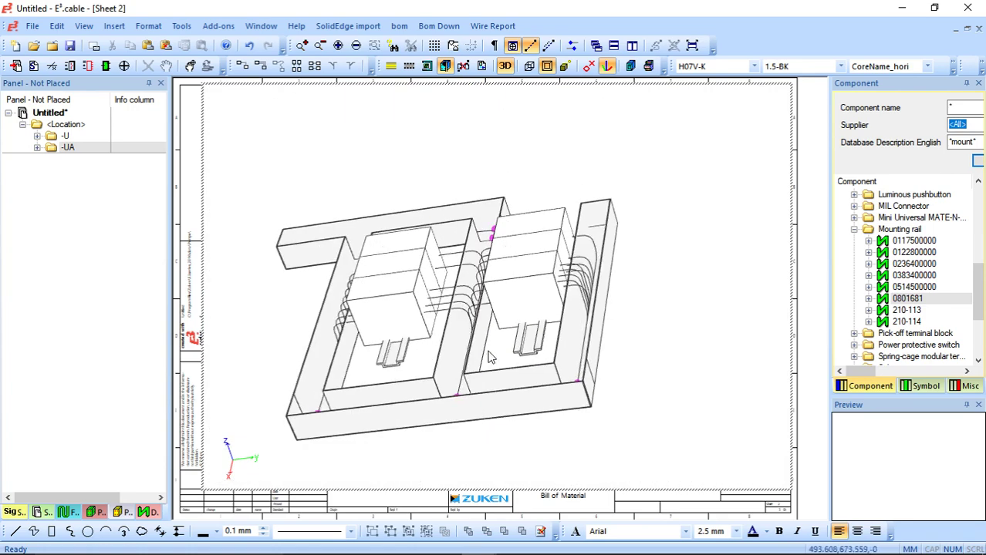
{"action": "middle_click_drag", "start_coordinate": [488, 356], "coordinate": [632, 253]}
Display the 2D model graphics on the devices in 3D and inspect the -F devices from several angles.
{"action": "left_click", "coordinate": [630, 66]}
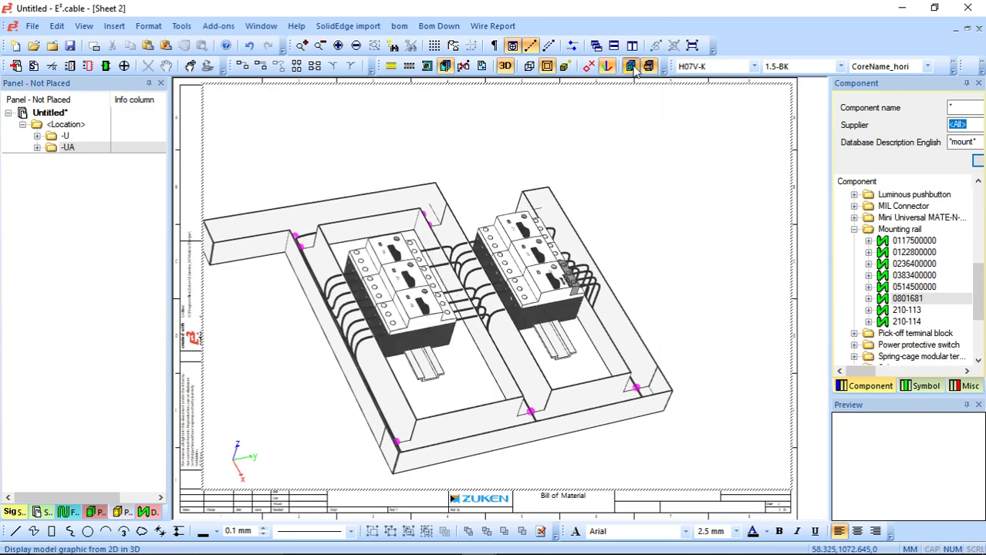
{"action": "middle_click_drag", "start_coordinate": [452, 302], "coordinate": [444, 352]}
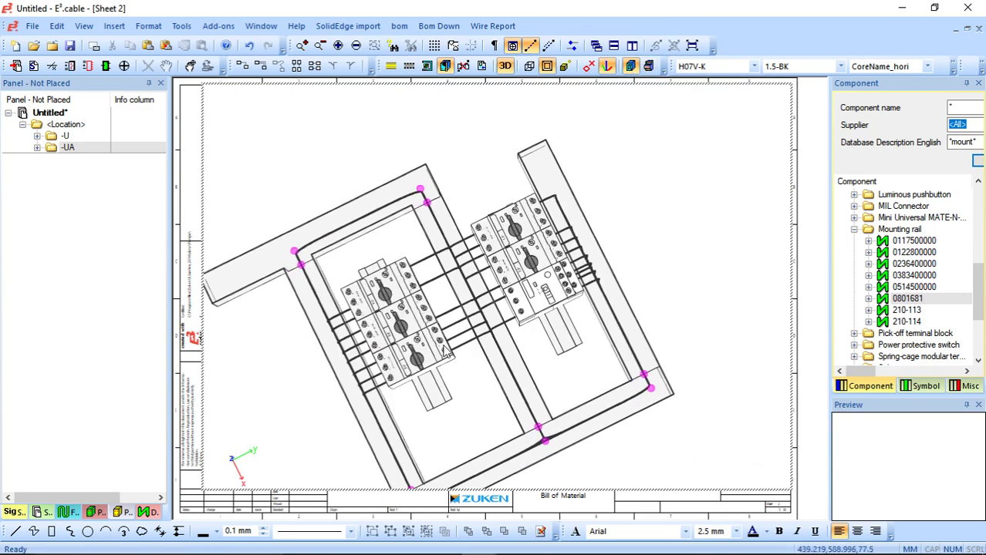
{"action": "middle_click_drag", "start_coordinate": [502, 309], "coordinate": [475, 305]}
{"action": "scroll", "coordinate": [475, 305], "scroll_direction": "down", "scroll_amount": 2}
{"action": "scroll", "coordinate": [474, 307], "scroll_direction": "up", "scroll_amount": 3}
{"action": "scroll", "coordinate": [476, 307], "scroll_direction": "up", "scroll_amount": 2}
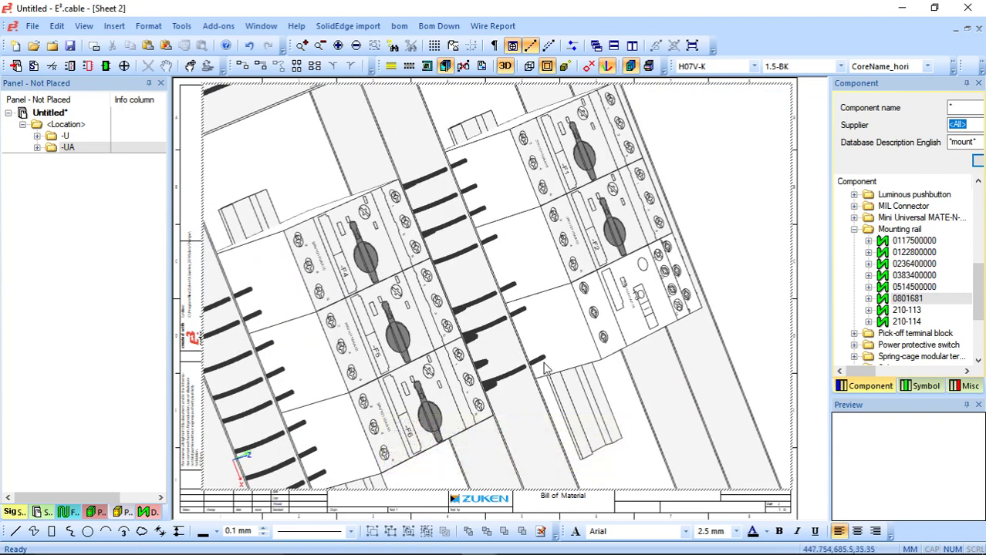
{"action": "scroll", "coordinate": [513, 268], "scroll_direction": "down", "scroll_amount": 3}
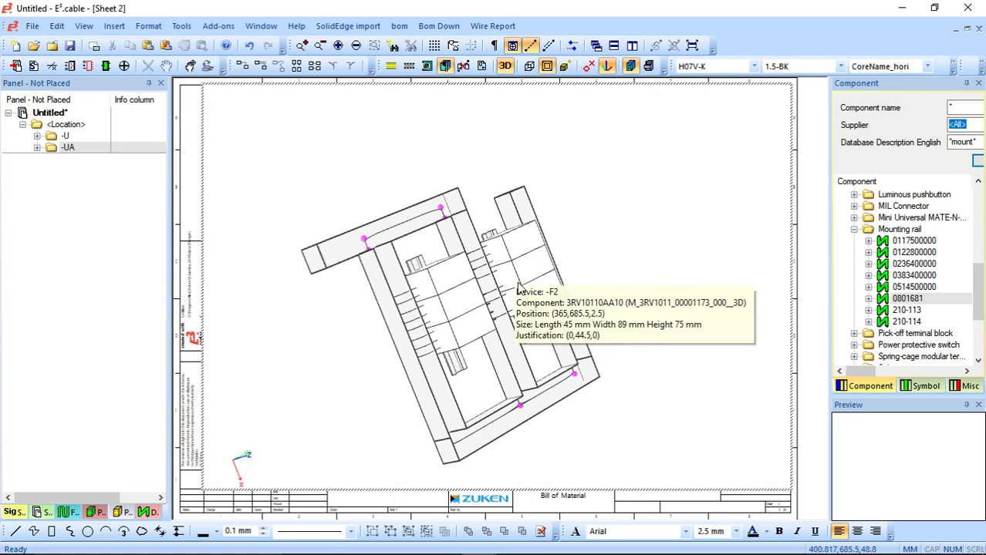
Open the recent project Cooling water pump complete.
{"action": "left_click", "coordinate": [33, 26]}
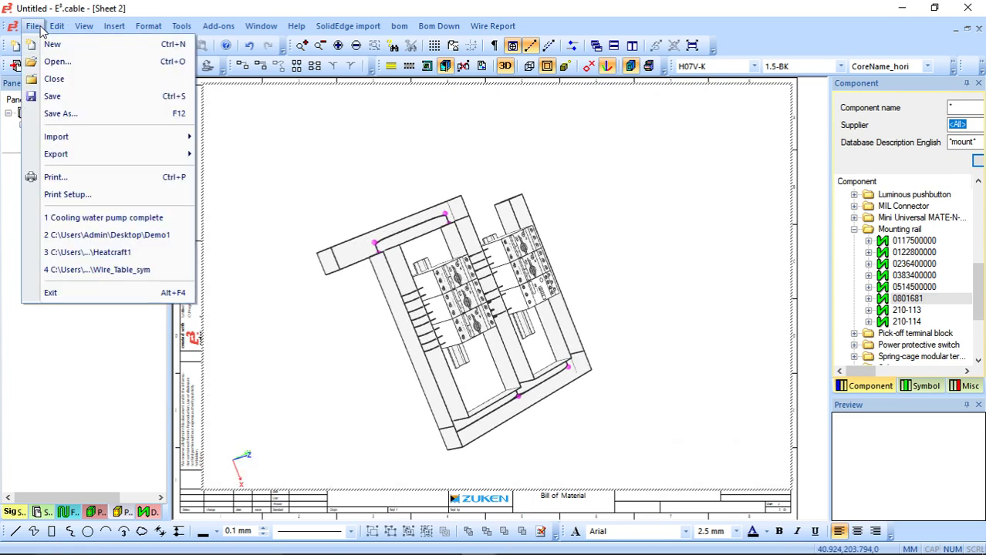
{"action": "left_click", "coordinate": [29, 27]}
{"action": "left_click", "coordinate": [27, 28]}
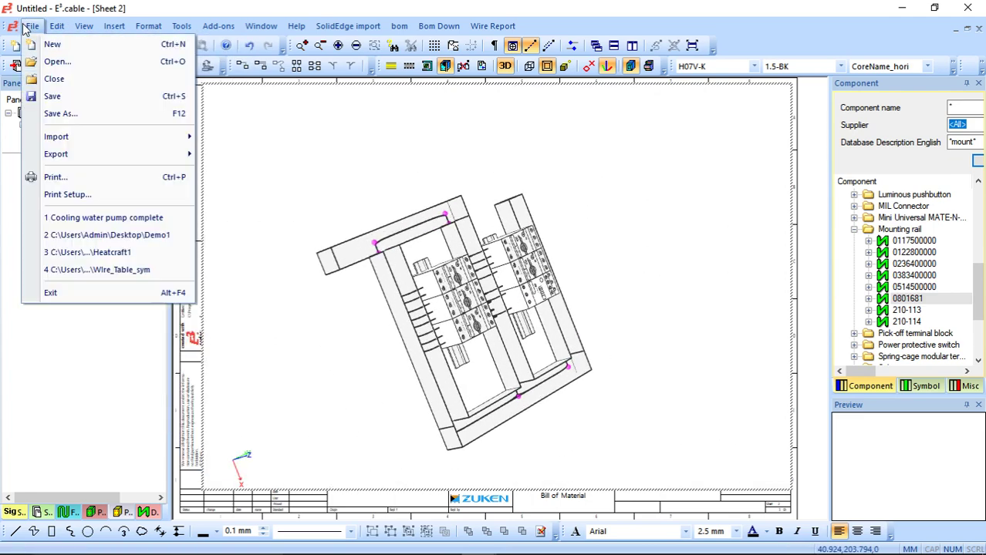
{"action": "left_click", "coordinate": [92, 218]}
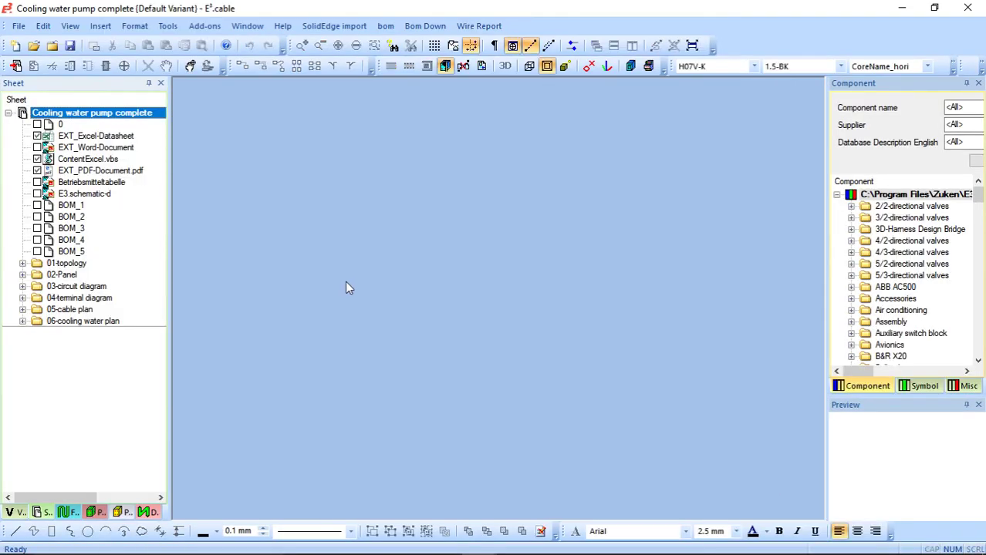
Open sheet 6 =A1 from the 02-Panel folder and inspect the cabinet's door and mounting plate layout.
{"action": "double_click", "coordinate": [54, 269]}
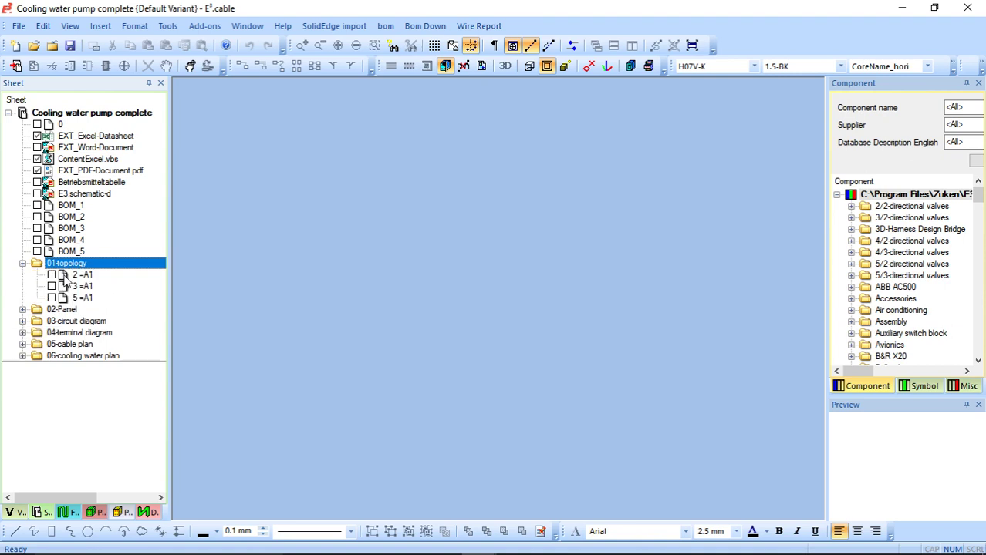
{"action": "double_click", "coordinate": [56, 268]}
{"action": "double_click", "coordinate": [65, 277]}
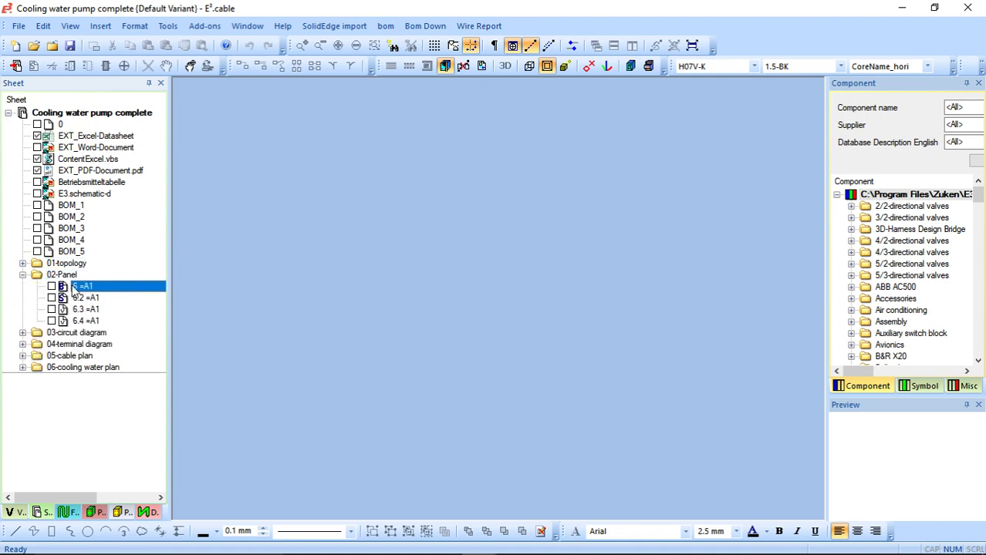
{"action": "double_click", "coordinate": [77, 286]}
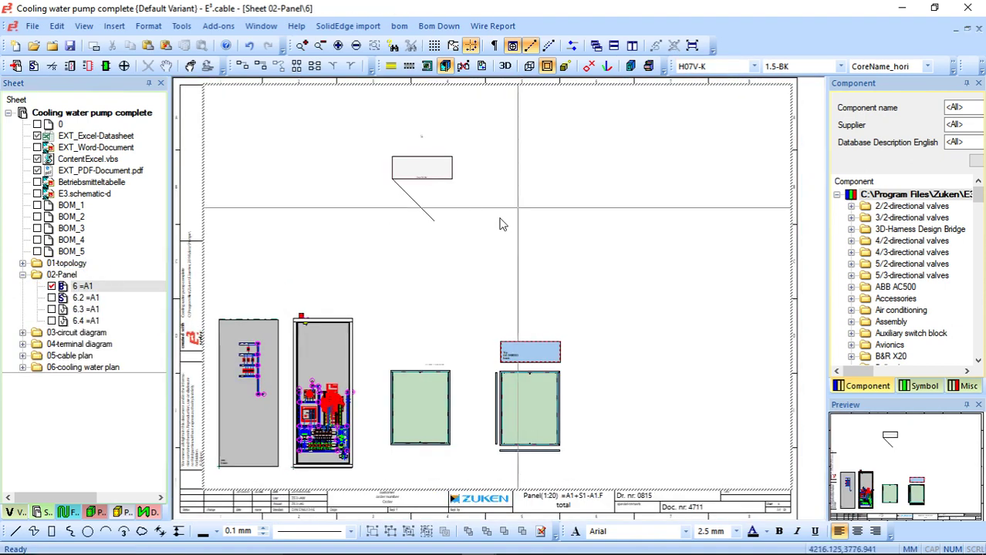
{"action": "scroll", "coordinate": [361, 311], "scroll_direction": "up", "scroll_amount": 3}
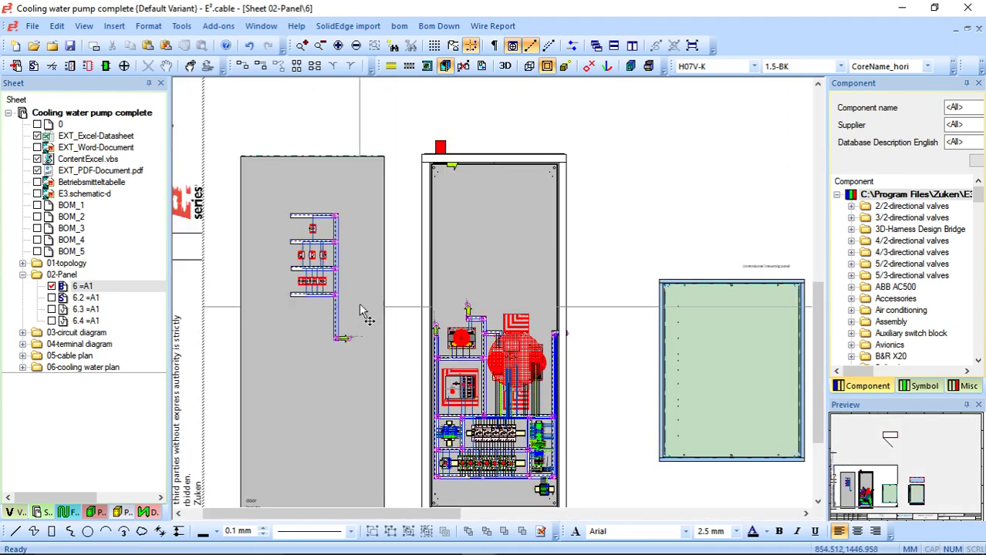
{"action": "middle_click_drag", "start_coordinate": [619, 478], "coordinate": [619, 479]}
{"action": "scroll", "coordinate": [618, 478], "scroll_direction": "down", "scroll_amount": 1}
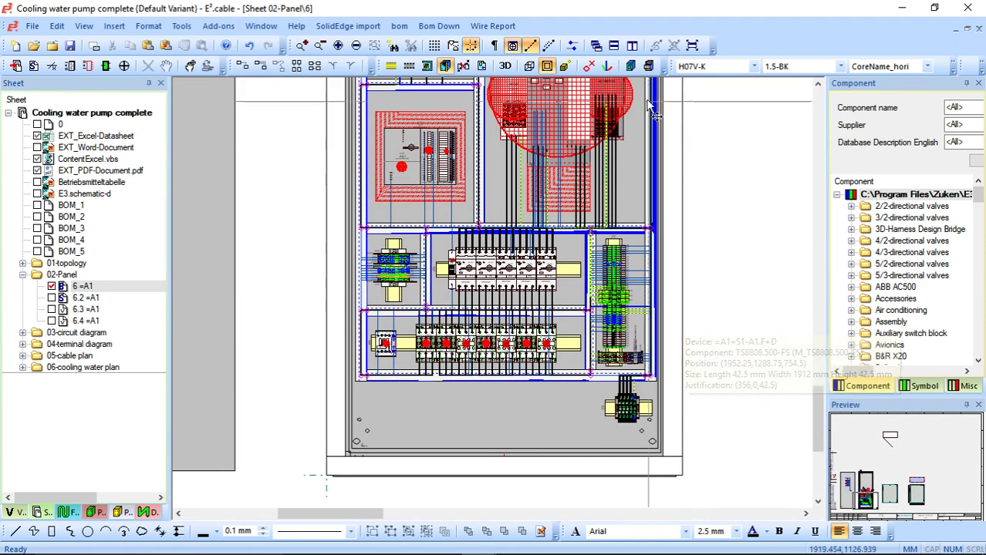
Display panel sheet 6 =A1 in 3D and look inside the open cabinet from an angle.
{"action": "left_click", "coordinate": [506, 67]}
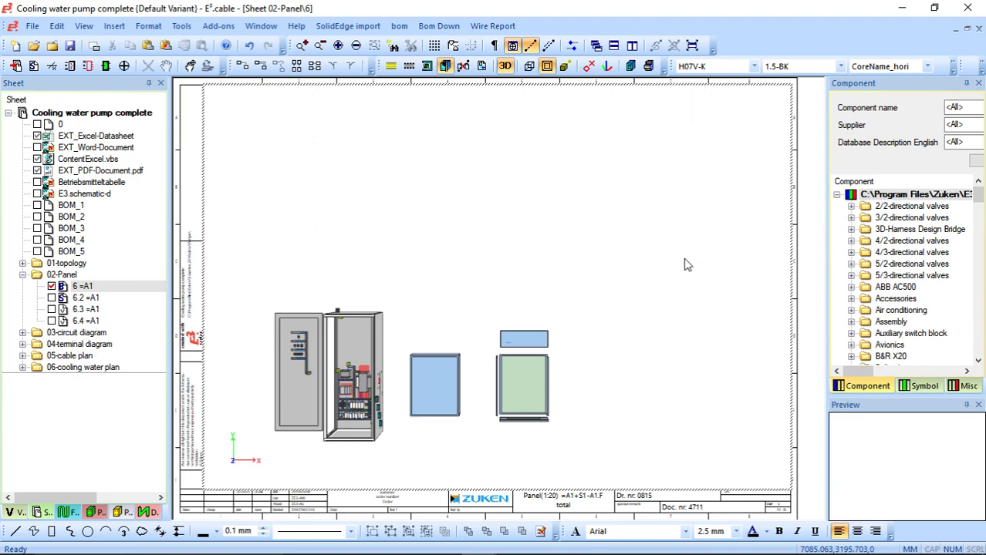
{"action": "scroll", "coordinate": [479, 448], "scroll_direction": "up", "scroll_amount": 3}
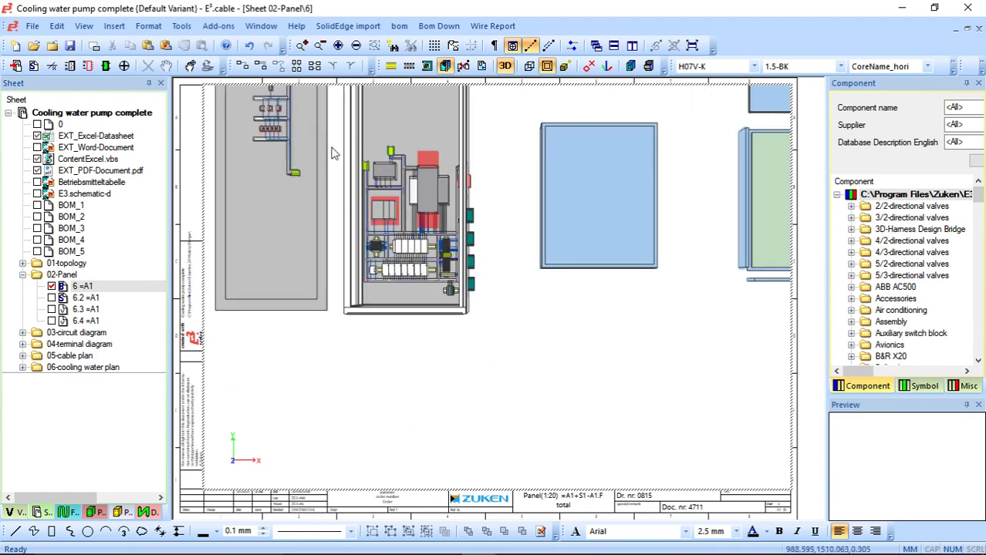
{"action": "scroll", "coordinate": [586, 370], "scroll_direction": "up", "scroll_amount": 5}
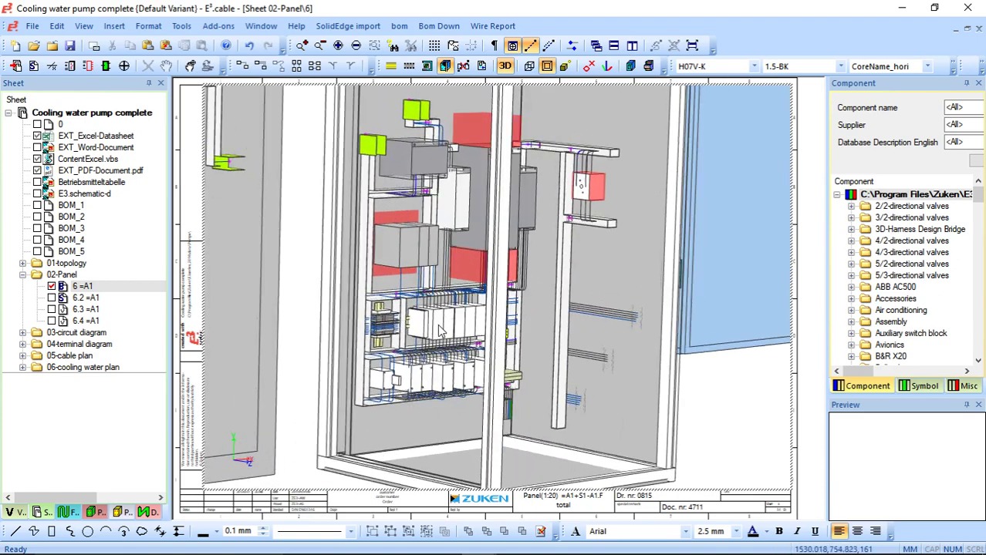
{"action": "middle_click_drag", "start_coordinate": [439, 330], "coordinate": [409, 333]}
Show the detailed 3D device models and inspect the cabinet's devices, ducts and wiring from several angles.
{"action": "left_click", "coordinate": [646, 66]}
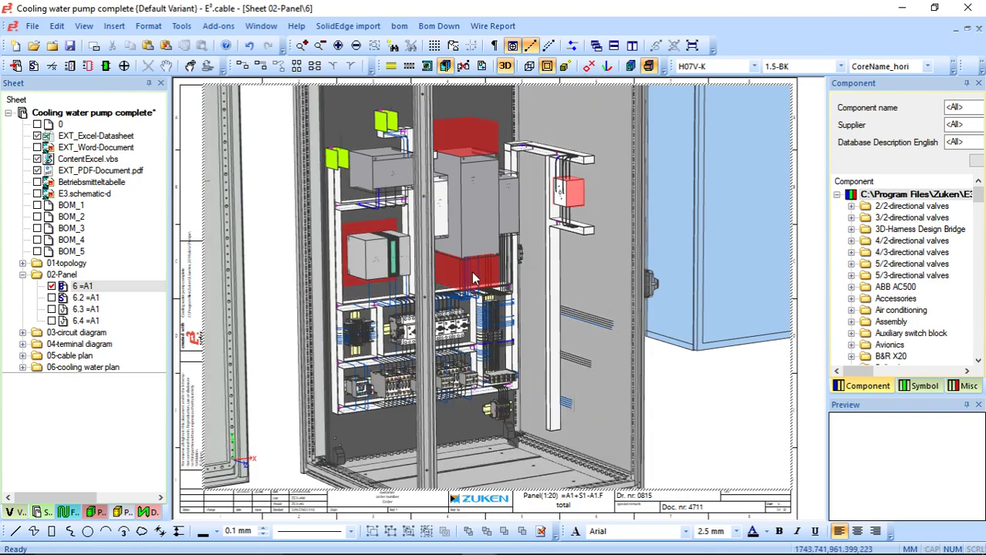
{"action": "middle_click_drag", "start_coordinate": [476, 315], "coordinate": [343, 229]}
{"action": "scroll", "coordinate": [395, 273], "scroll_direction": "down", "scroll_amount": 4}
{"action": "scroll", "coordinate": [395, 272], "scroll_direction": "up", "scroll_amount": 7}
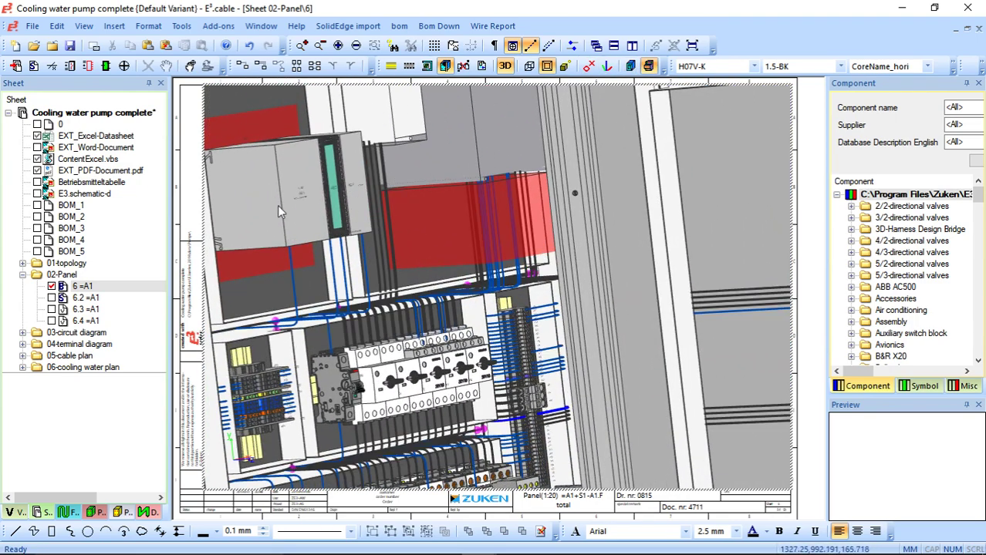
{"action": "middle_click_drag", "start_coordinate": [424, 306], "coordinate": [433, 271]}
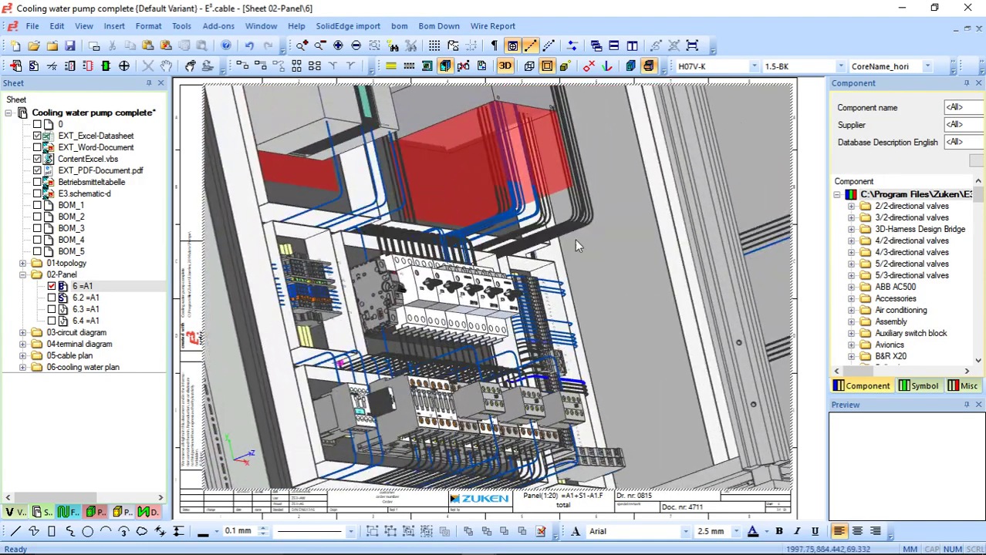
{"action": "middle_click_drag", "start_coordinate": [576, 240], "coordinate": [352, 371]}
{"action": "middle_click_drag", "start_coordinate": [440, 226], "coordinate": [426, 326]}
{"action": "middle_click_drag", "start_coordinate": [475, 266], "coordinate": [370, 401]}
{"action": "scroll", "coordinate": [466, 274], "scroll_direction": "up", "scroll_amount": 3}
{"action": "middle_click_drag", "start_coordinate": [469, 278], "coordinate": [502, 250]}
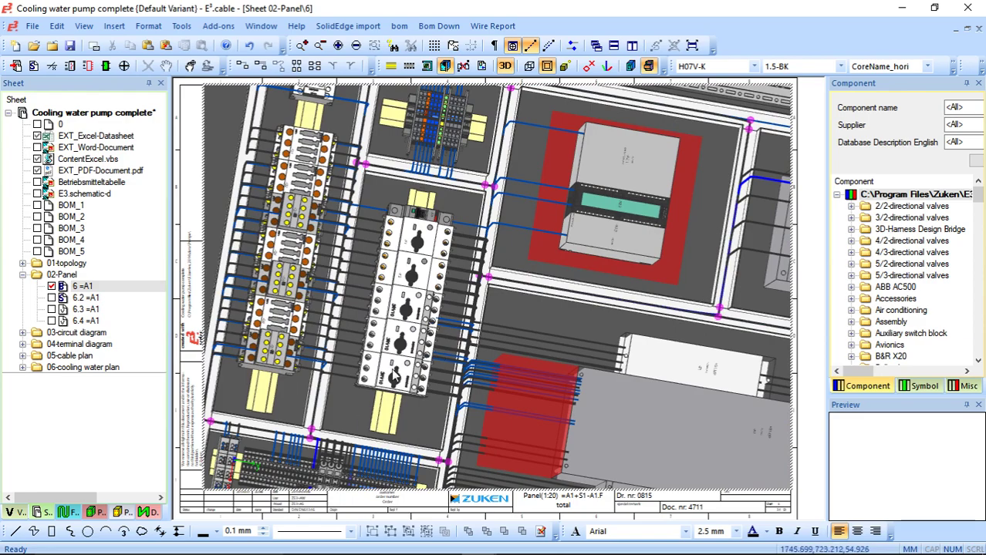
Examine the wired terminal strip up close and highlight a single terminal near its end.
{"action": "middle_click_drag", "start_coordinate": [395, 376], "coordinate": [494, 349]}
{"action": "scroll", "coordinate": [363, 378], "scroll_direction": "down", "scroll_amount": 5}
{"action": "scroll", "coordinate": [362, 378], "scroll_direction": "up", "scroll_amount": 7}
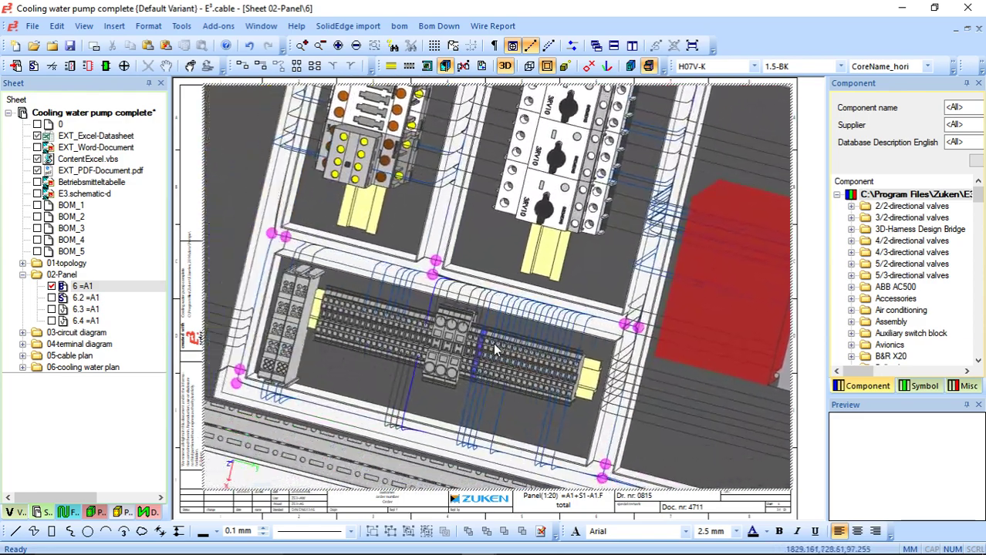
{"action": "left_click", "coordinate": [350, 355]}
{"action": "scroll", "coordinate": [349, 355], "scroll_direction": "up", "scroll_amount": 3}
{"action": "middle_click_drag", "start_coordinate": [352, 380], "coordinate": [393, 339]}
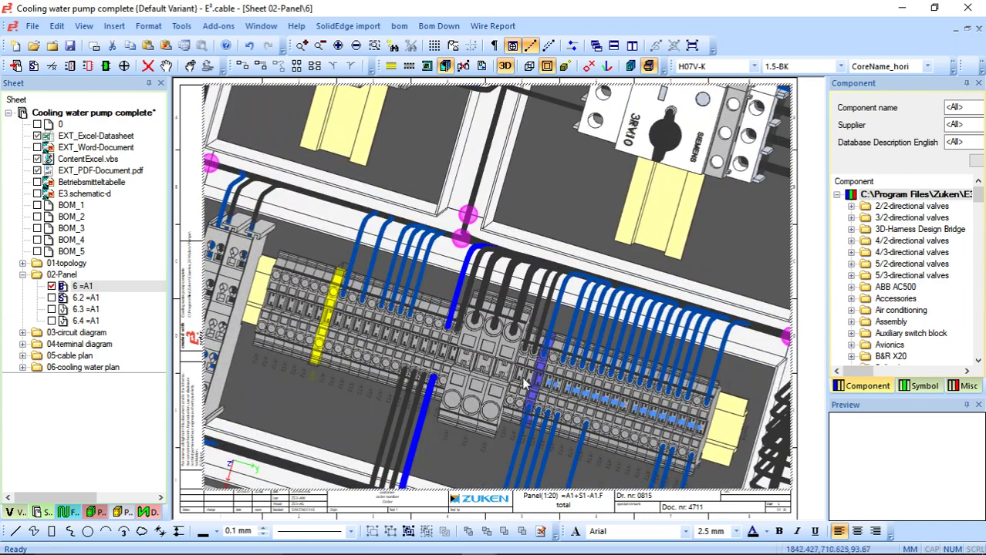
Open the terminal diagram sheets 31 for -XT1 and 32 for -XT2 from the 04-terminal diagram folder.
{"action": "double_click", "coordinate": [91, 345]}
{"action": "double_click", "coordinate": [93, 356]}
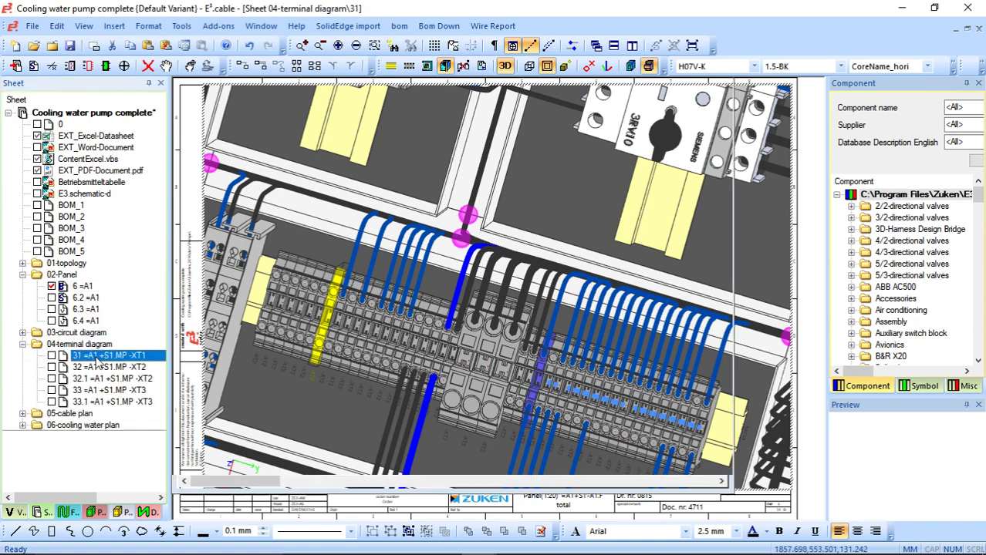
{"action": "double_click", "coordinate": [97, 367]}
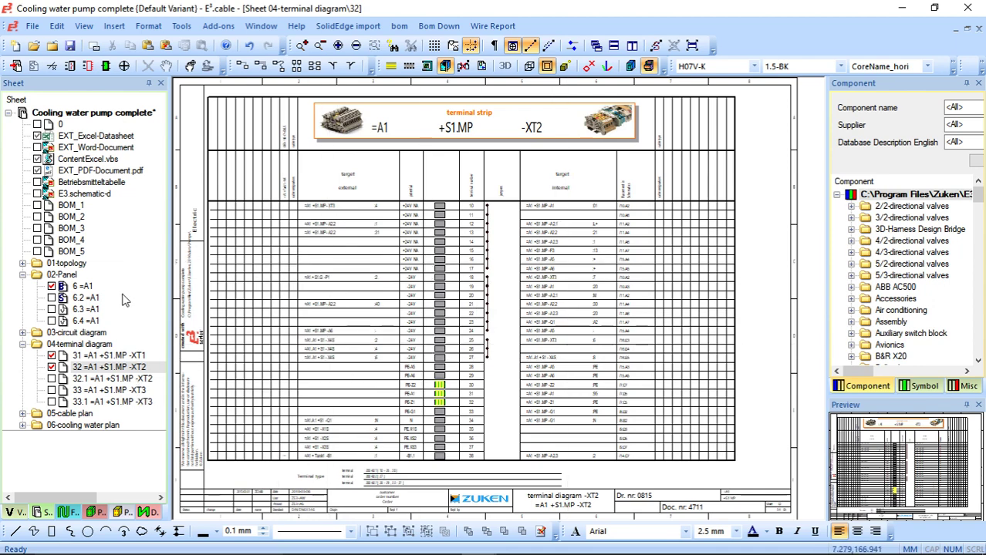
Open panel sheets 6.2 and 6.3, inspect the cabinet side's wiring up close, and fit sheet 6.3 to the window.
{"action": "double_click", "coordinate": [82, 298]}
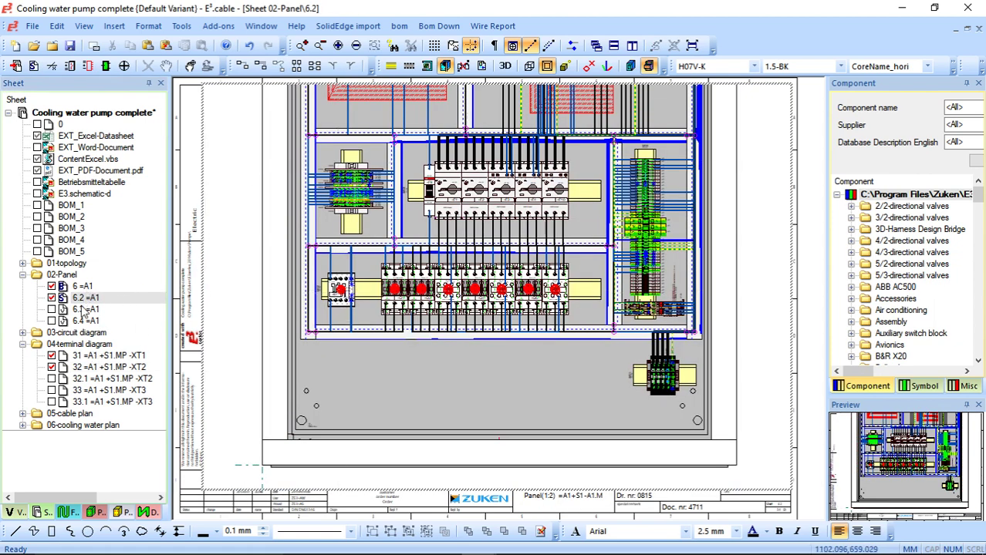
{"action": "double_click", "coordinate": [85, 310]}
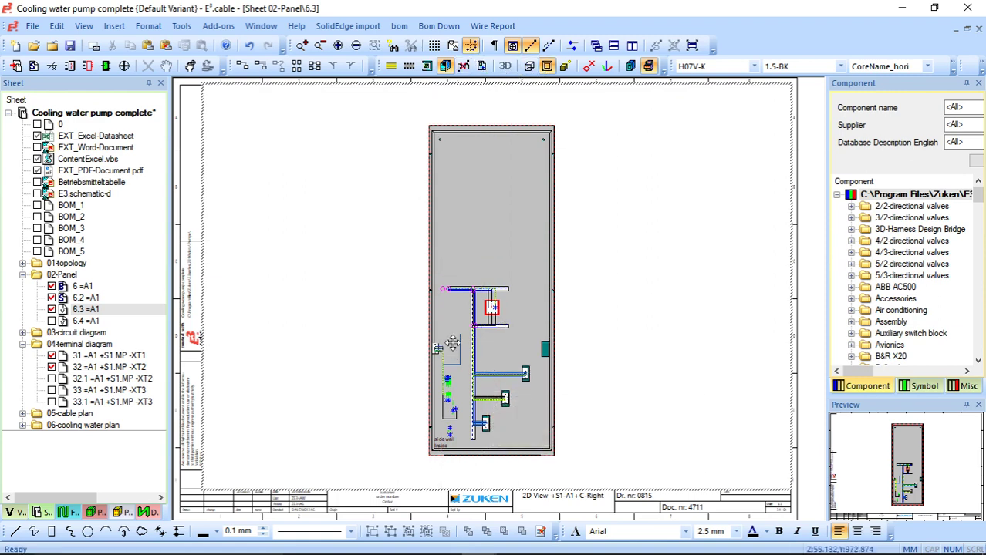
{"action": "scroll", "coordinate": [409, 348], "scroll_direction": "up", "scroll_amount": 5}
{"action": "right_click", "coordinate": [410, 341]}
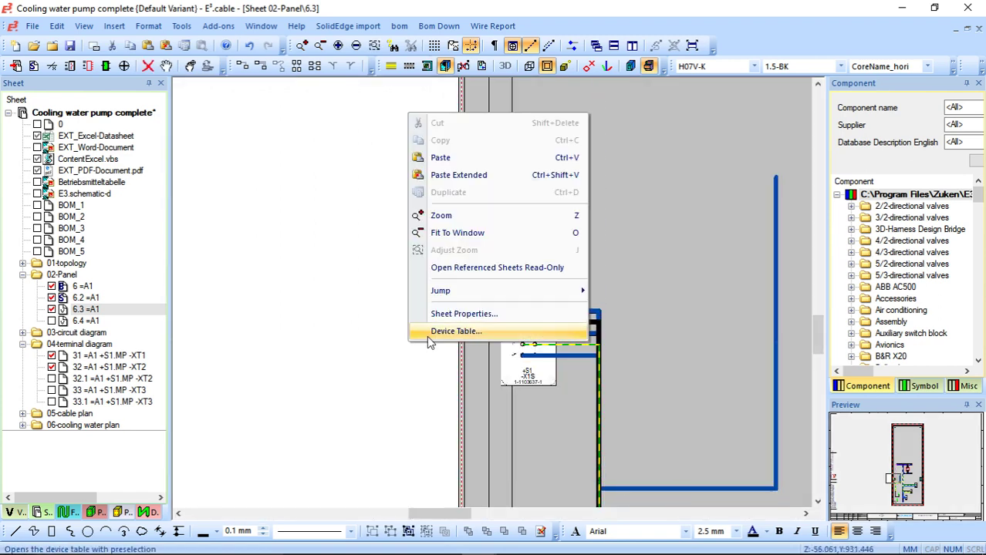
{"action": "key", "text": "o"}
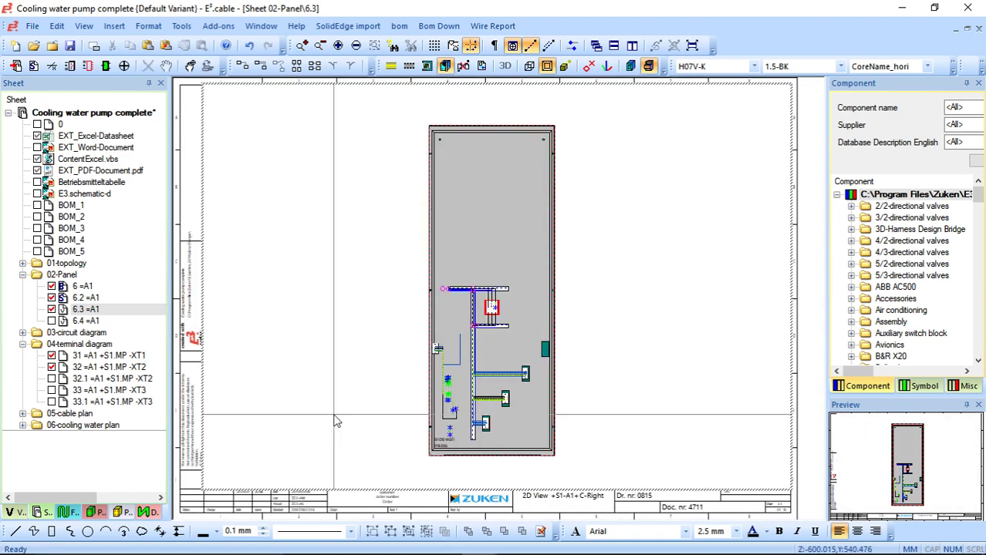
Return to panel sheet 6 =A1 in 2D and examine the row of -F devices on the mounting plate.
{"action": "double_click", "coordinate": [71, 288]}
{"action": "left_click", "coordinate": [505, 67]}
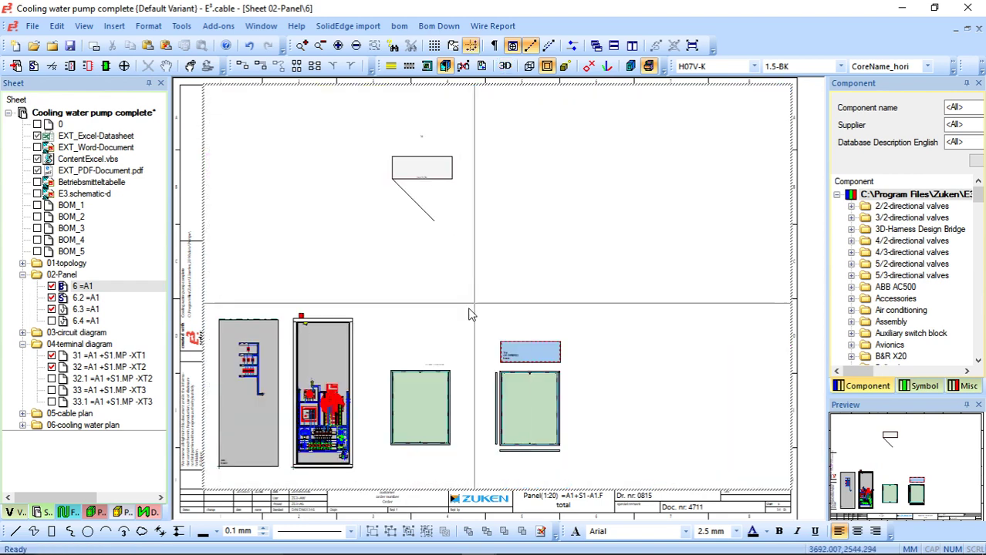
{"action": "scroll", "coordinate": [304, 421], "scroll_direction": "up", "scroll_amount": 4}
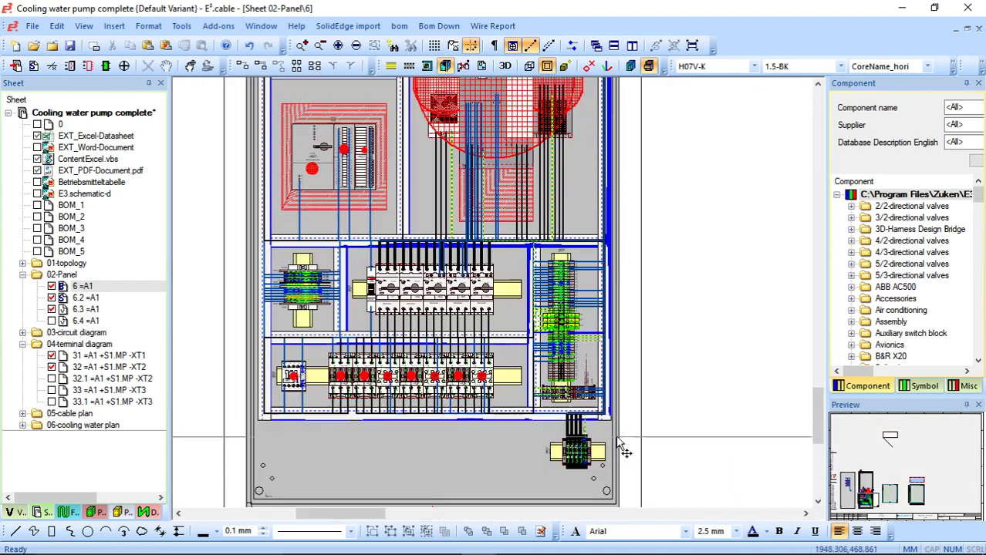
{"action": "scroll", "coordinate": [339, 393], "scroll_direction": "up", "scroll_amount": 3}
{"action": "scroll", "coordinate": [433, 372], "scroll_direction": "up", "scroll_amount": 3}
{"action": "scroll", "coordinate": [433, 375], "scroll_direction": "up", "scroll_amount": 3}
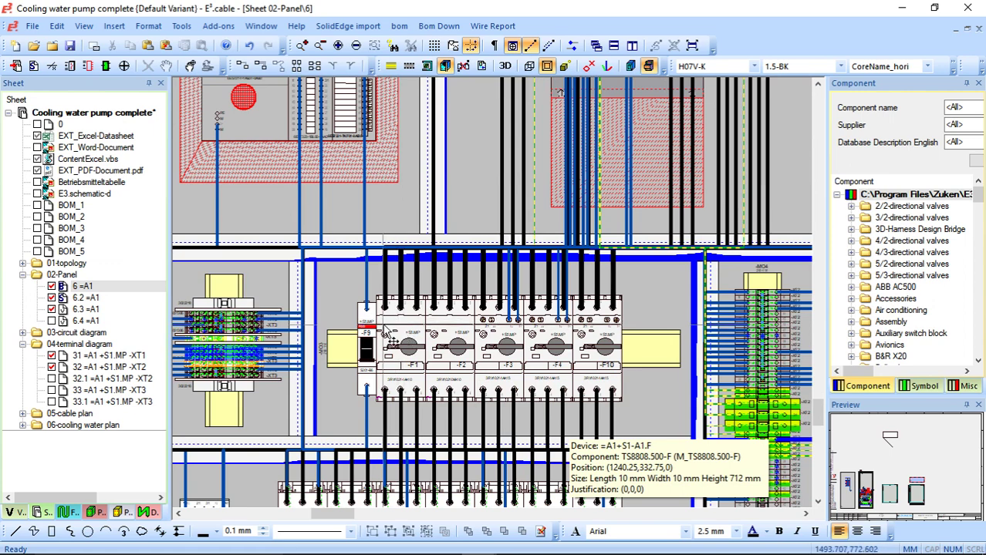
Highlight all symbols of motor protection switch -F1 from its placement on panel sheet 6.
{"action": "left_click", "coordinate": [428, 353]}
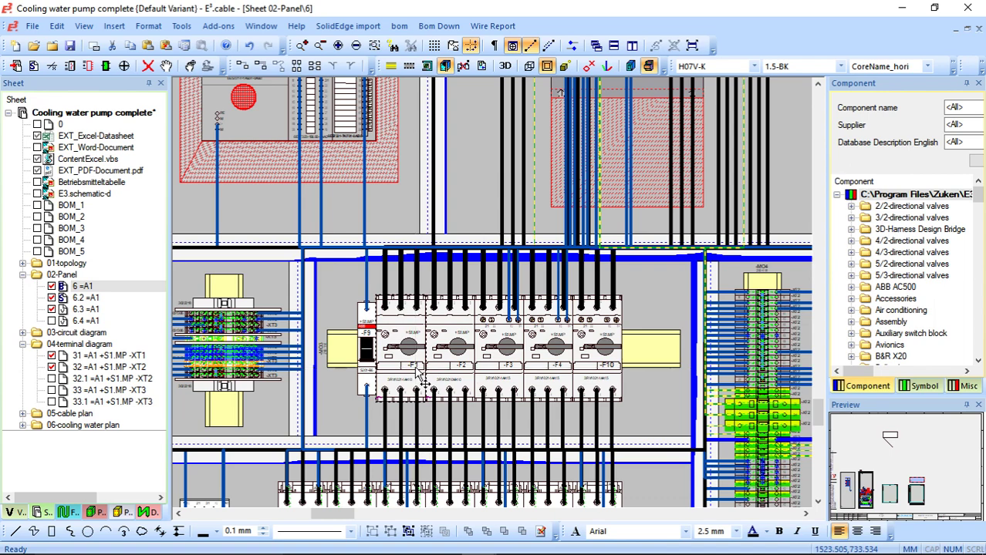
{"action": "right_click", "coordinate": [417, 371]}
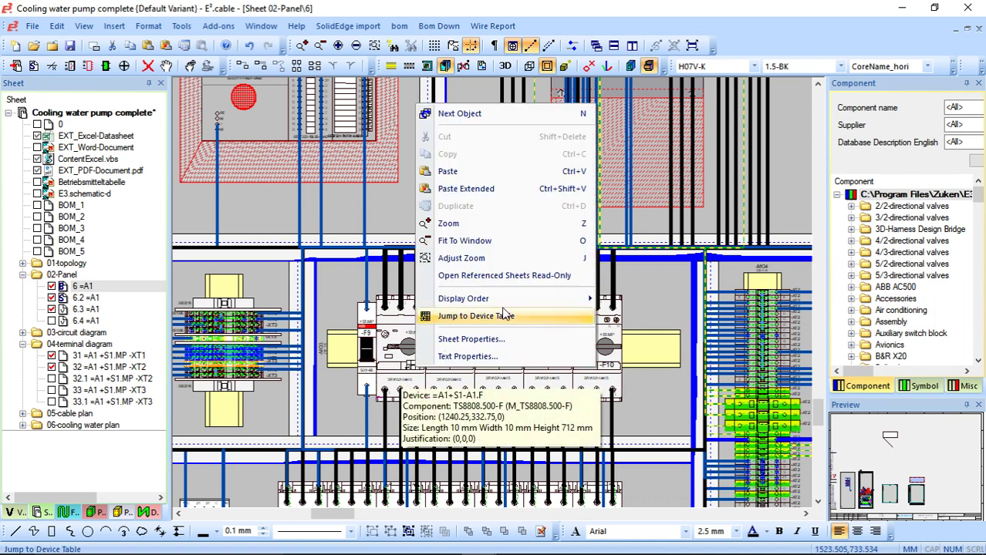
{"action": "left_click", "coordinate": [391, 370]}
{"action": "left_click", "coordinate": [390, 369]}
{"action": "right_click", "coordinate": [388, 370]}
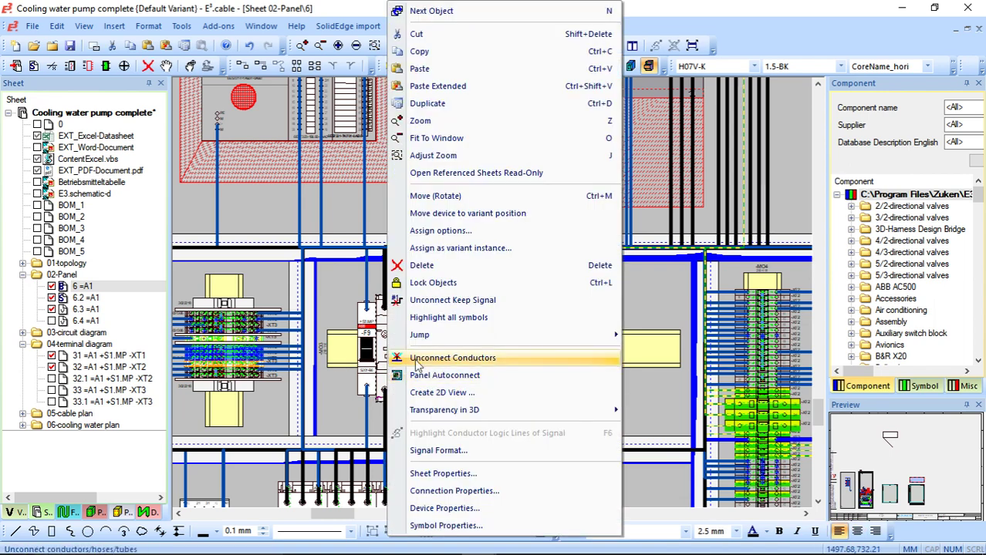
{"action": "left_click", "coordinate": [495, 323]}
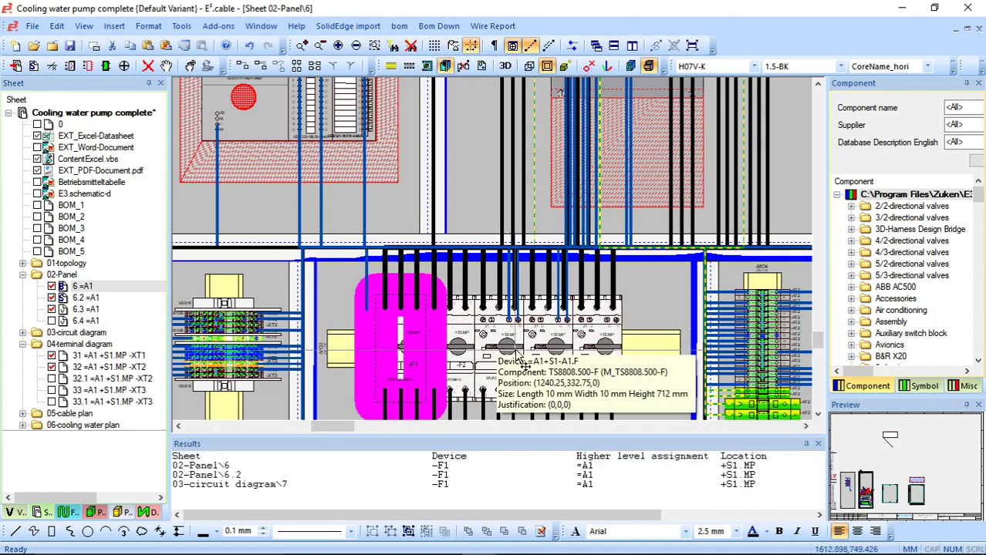
Jump from -F1 on the panel to its symbol on circuit diagram sheet 7 and examine the surrounding circuit.
{"action": "right_click", "coordinate": [391, 376]}
{"action": "mouse_move", "coordinate": [457, 339]}
{"action": "left_click", "coordinate": [672, 336]}
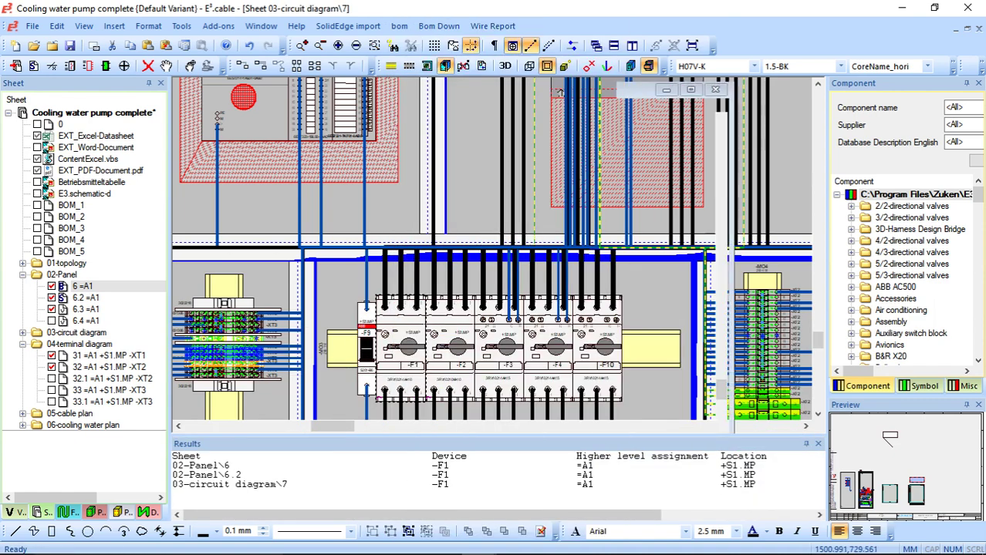
{"action": "scroll", "coordinate": [590, 234], "scroll_direction": "down", "scroll_amount": 2}
{"action": "scroll", "coordinate": [592, 223], "scroll_direction": "up", "scroll_amount": 2}
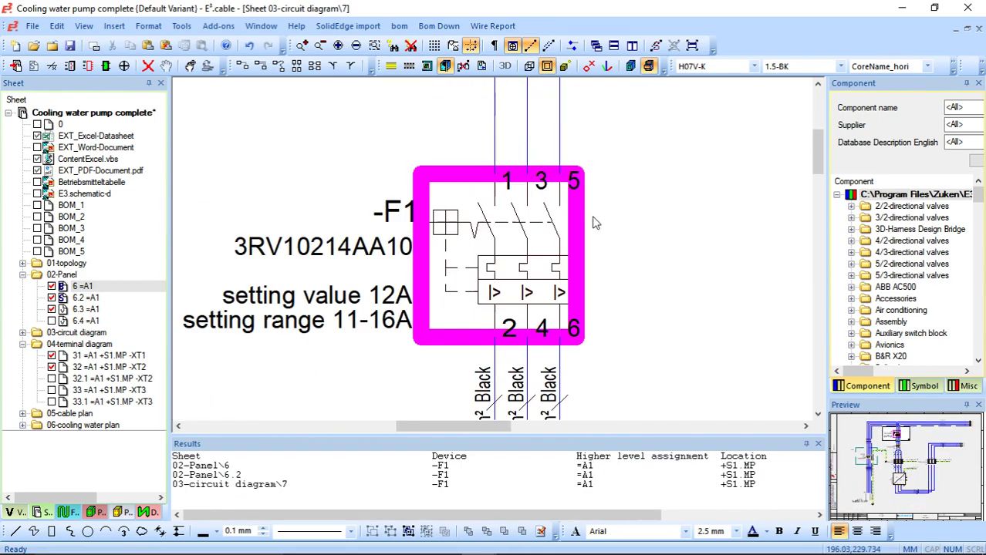
{"action": "scroll", "coordinate": [627, 229], "scroll_direction": "down", "scroll_amount": 3, "text": "ctrl"}
{"action": "scroll", "coordinate": [640, 242], "scroll_direction": "down", "scroll_amount": 5}
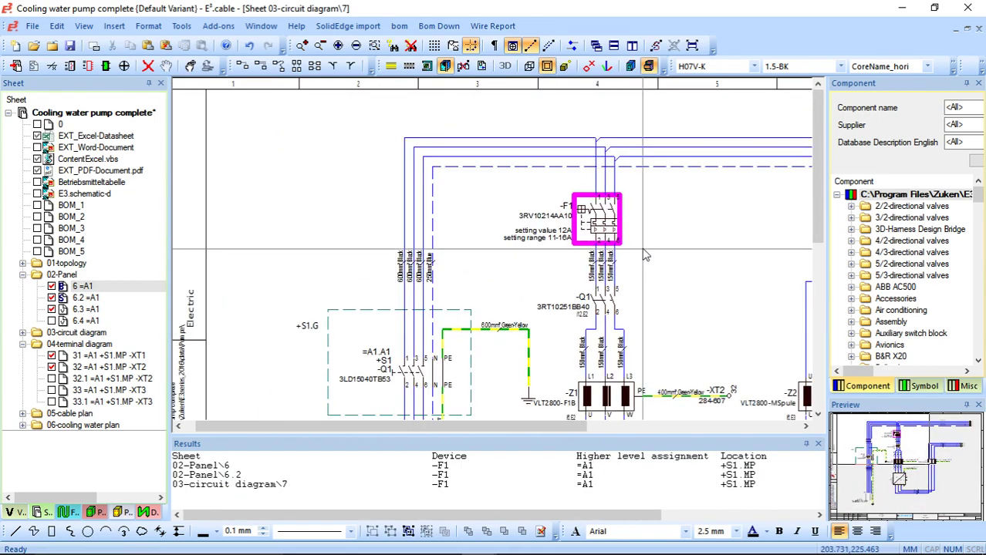
{"action": "scroll", "coordinate": [549, 216], "scroll_direction": "down", "scroll_amount": 1}
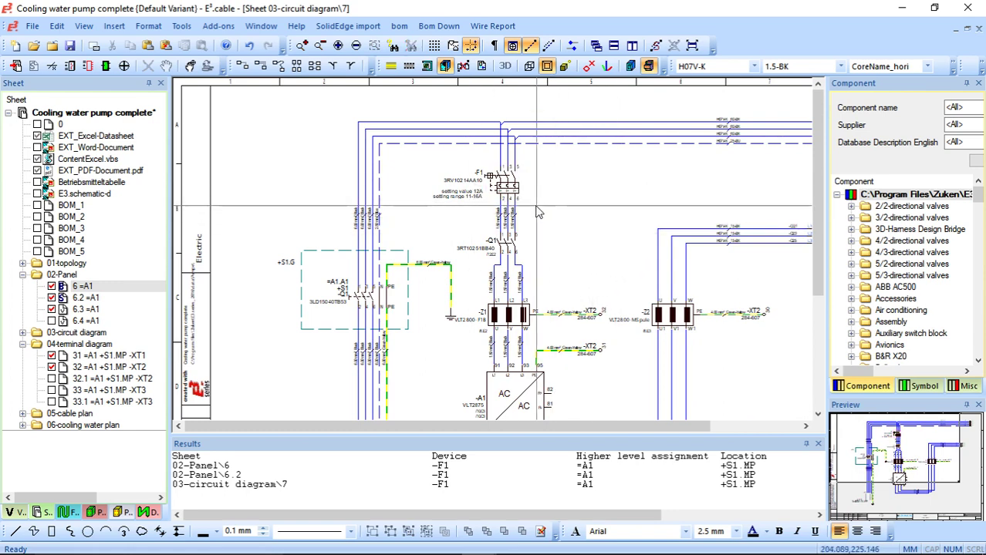
Jump from contactor -Q1 in the circuit diagram to its panel placement and examine the wiring around it.
{"action": "left_click", "coordinate": [500, 189]}
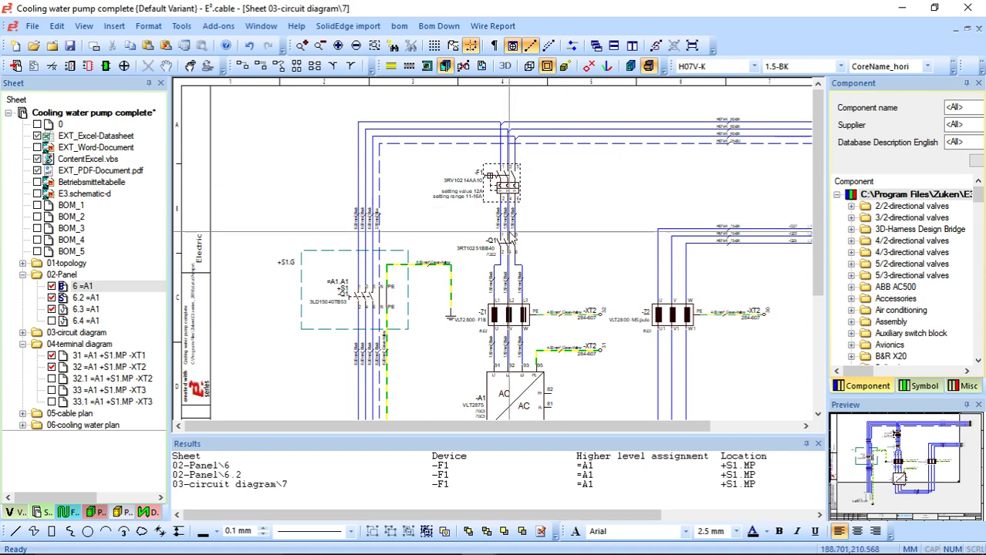
{"action": "right_click", "coordinate": [510, 246]}
{"action": "mouse_move", "coordinate": [578, 336]}
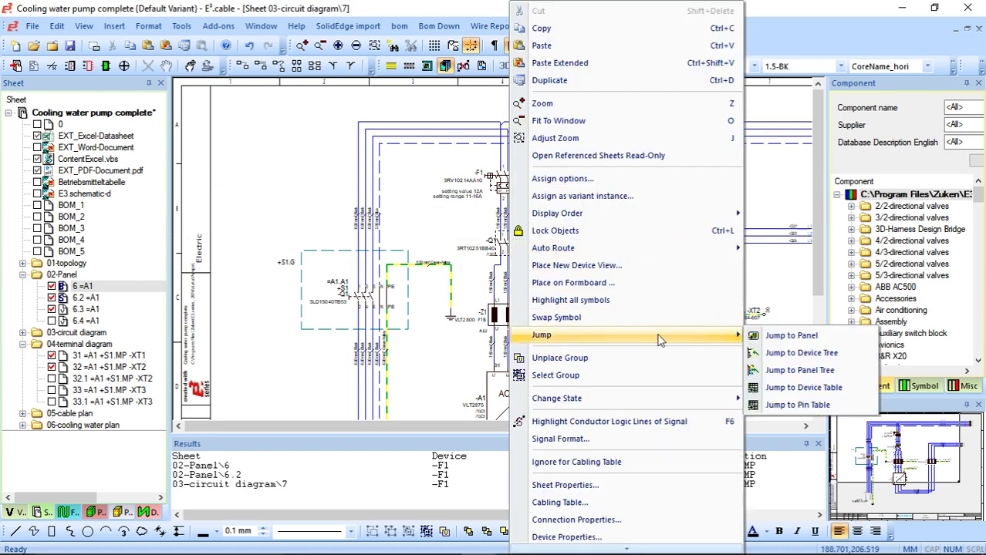
{"action": "left_click", "coordinate": [804, 337]}
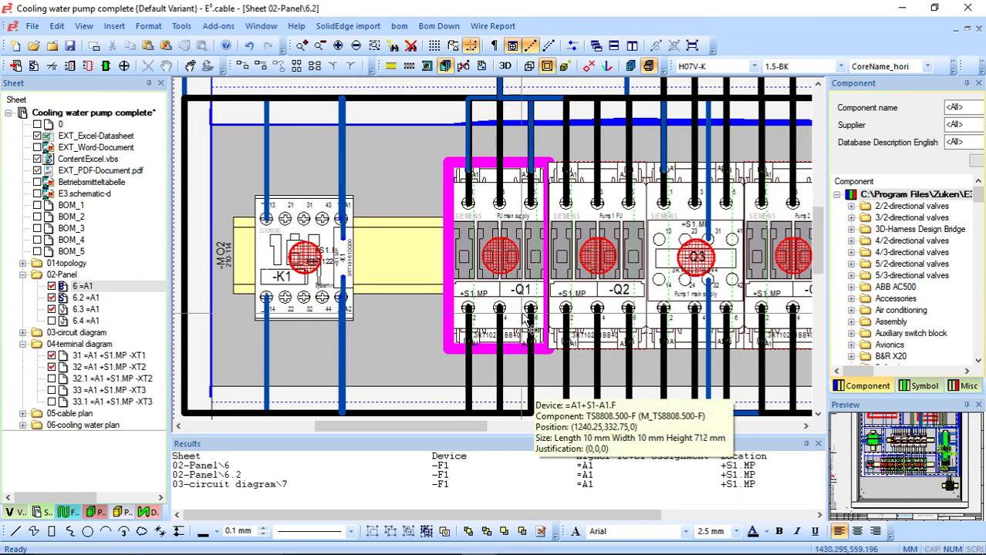
{"action": "scroll", "coordinate": [533, 324], "scroll_direction": "down", "scroll_amount": 3}
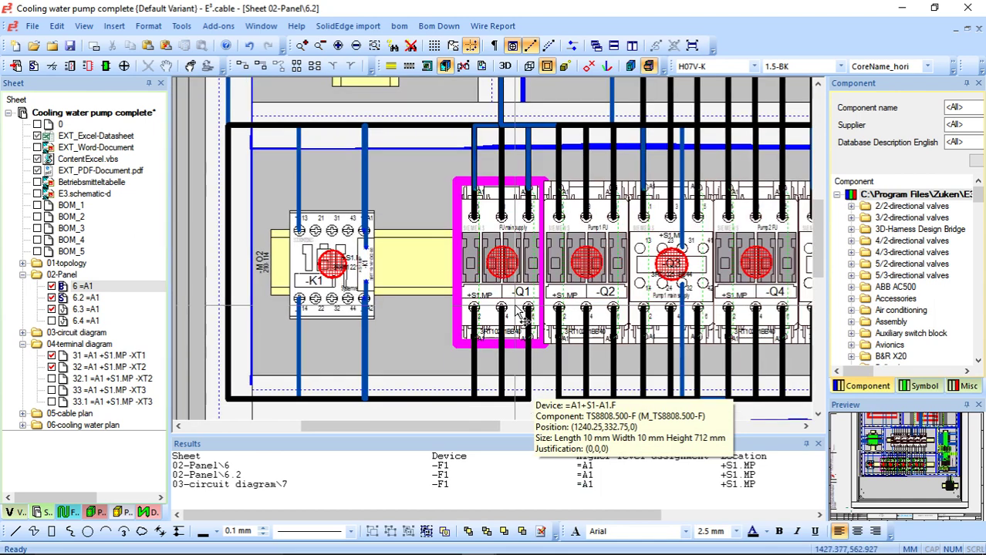
{"action": "scroll", "coordinate": [521, 293], "scroll_direction": "up", "scroll_amount": 2}
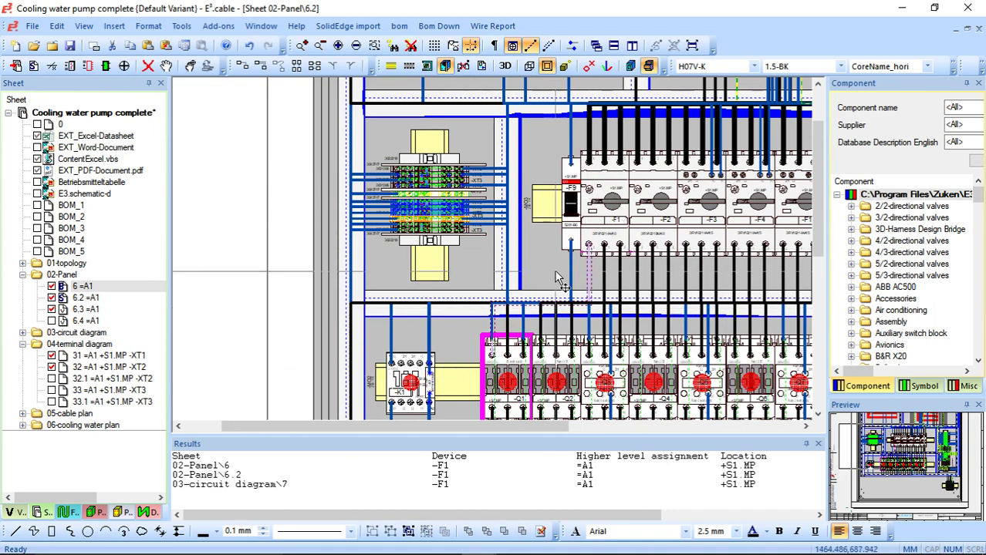
{"action": "scroll", "coordinate": [551, 264], "scroll_direction": "down", "scroll_amount": 4, "text": "ctrl"}
{"action": "scroll", "coordinate": [506, 260], "scroll_direction": "down", "scroll_amount": 1, "text": "ctrl"}
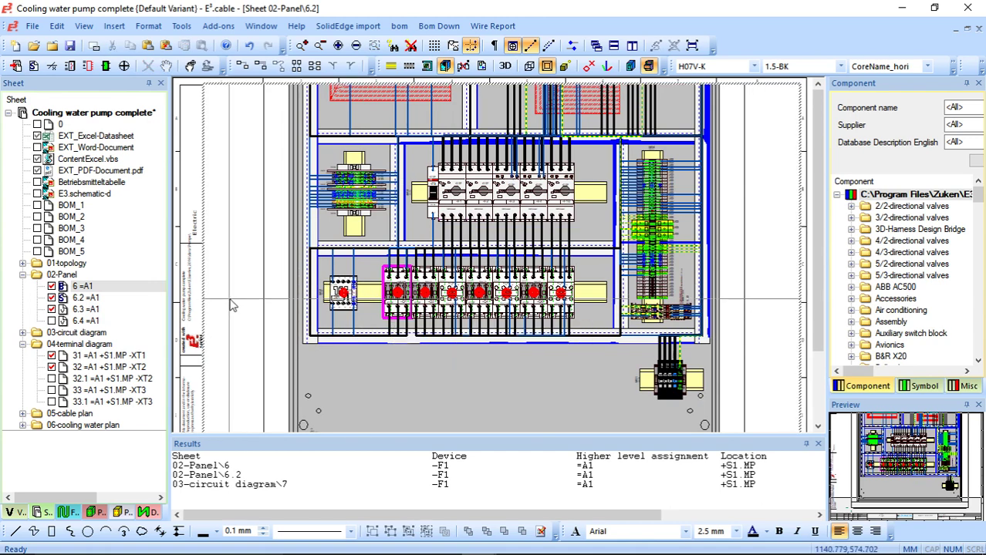
Open the device properties of contactor -Q1, review the list of selectable components, and close without changing anything.
{"action": "scroll", "coordinate": [343, 260], "scroll_direction": "up", "scroll_amount": 3}
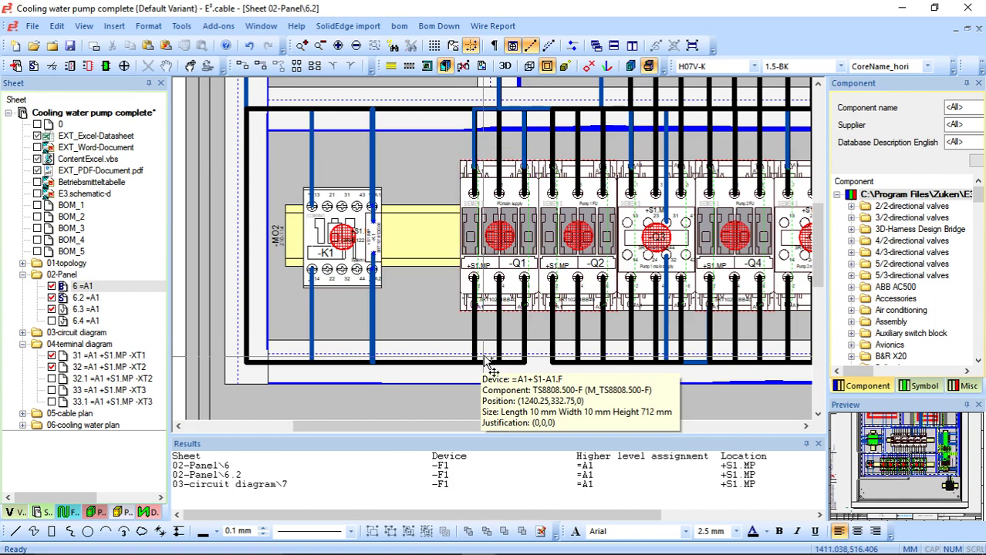
{"action": "right_click", "coordinate": [499, 280]}
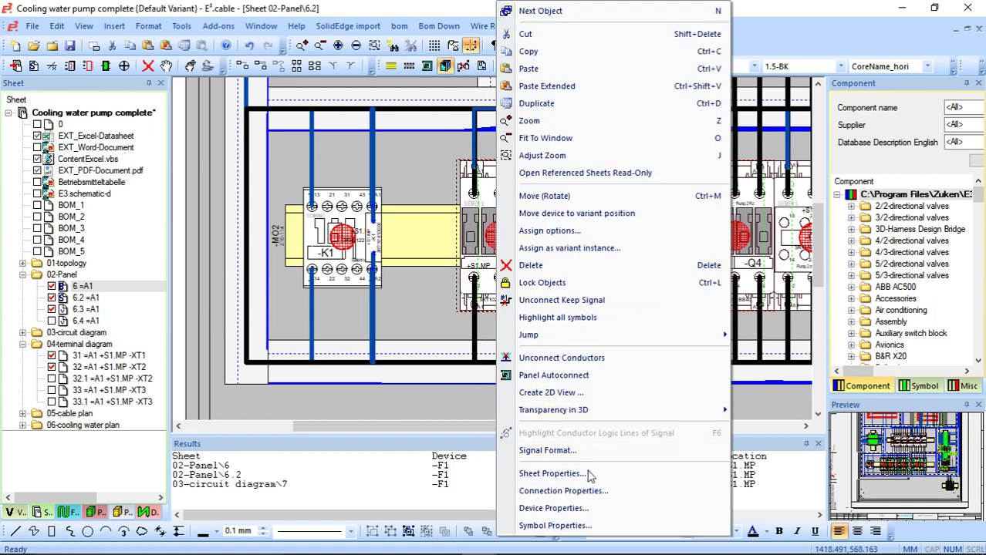
{"action": "left_click", "coordinate": [584, 512]}
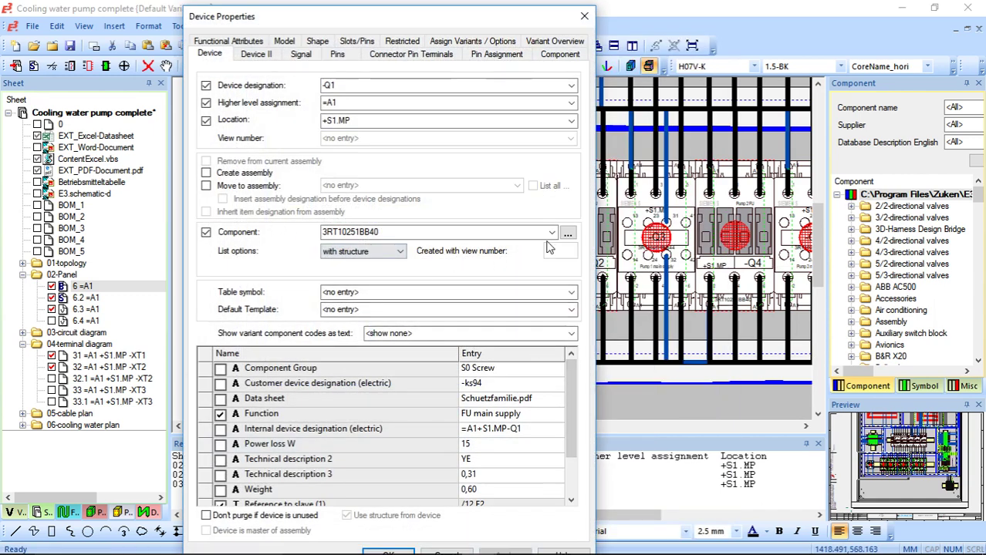
{"action": "left_click", "coordinate": [550, 232]}
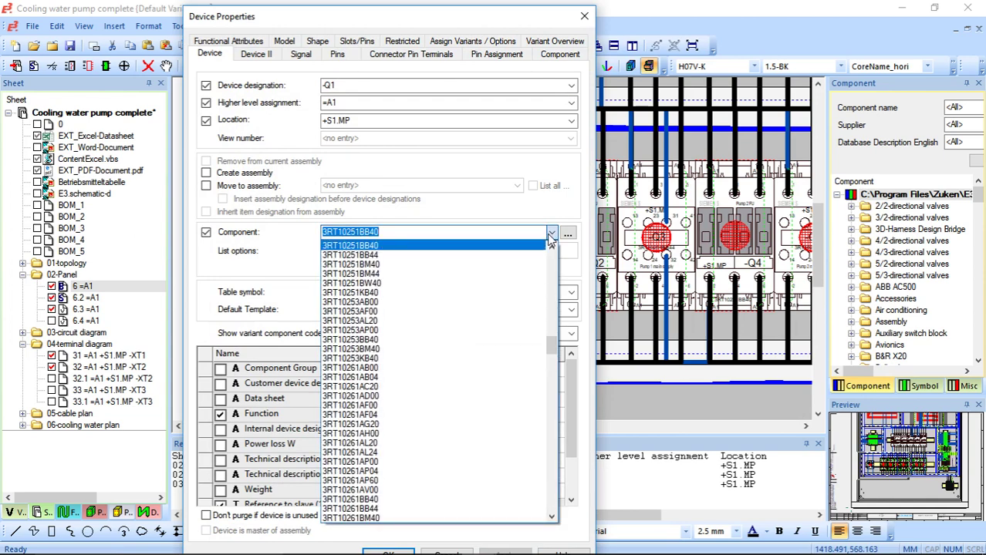
{"action": "left_click", "coordinate": [585, 16]}
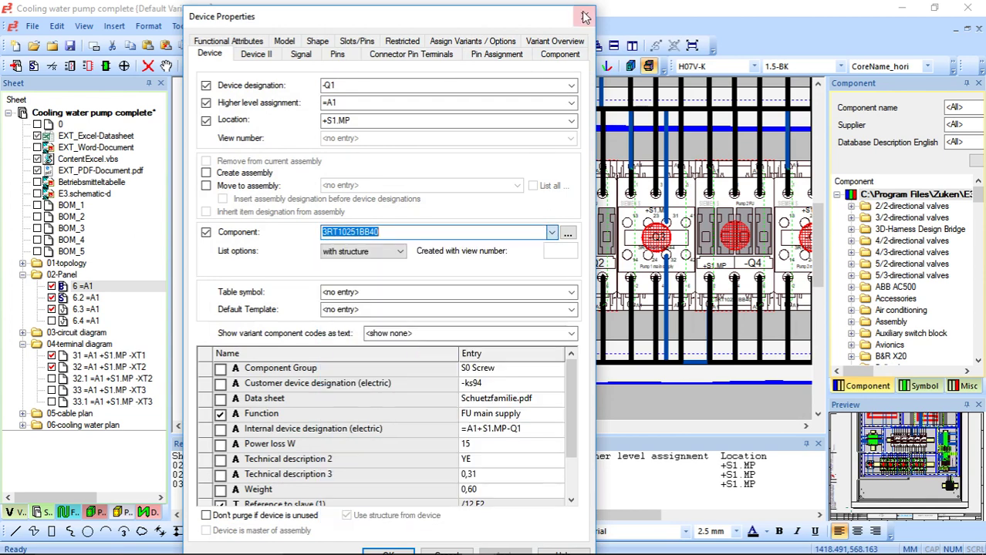
{"action": "left_click", "coordinate": [584, 16]}
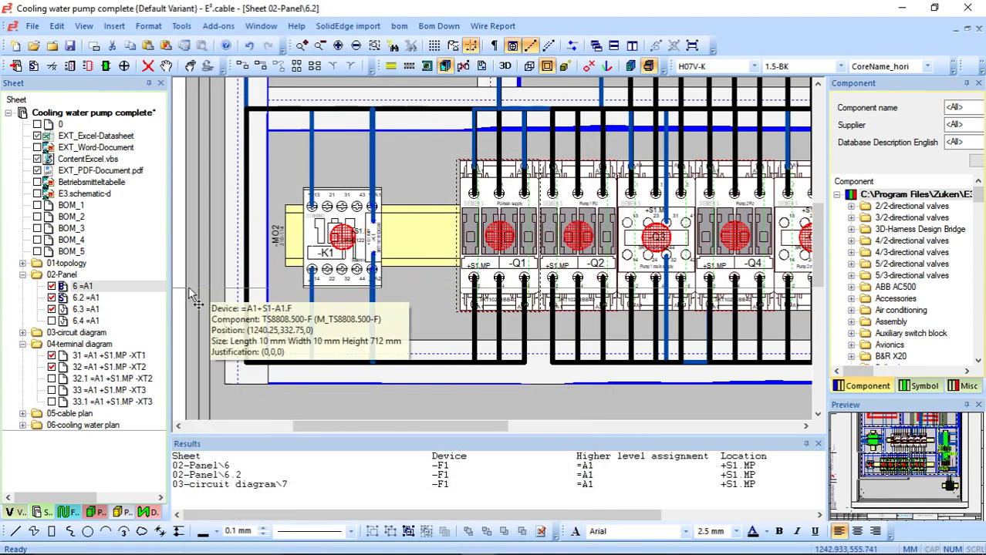
Open circuit diagram sheet 8, return to sheet 7, and examine the -F1 and -Q1 symbols up close.
{"action": "double_click", "coordinate": [73, 334]}
{"action": "double_click", "coordinate": [81, 355]}
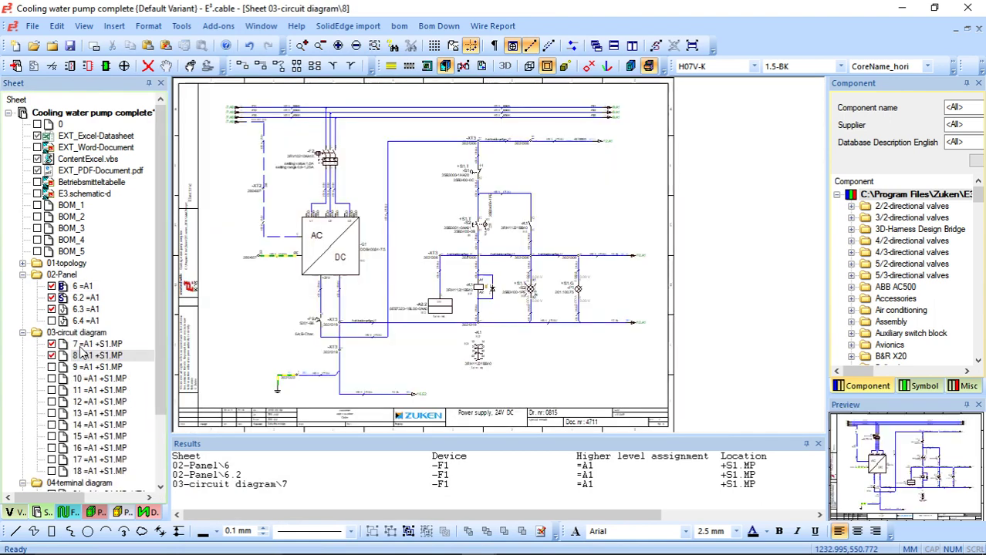
{"action": "double_click", "coordinate": [97, 344]}
{"action": "scroll", "coordinate": [590, 230], "scroll_direction": "up", "scroll_amount": 2}
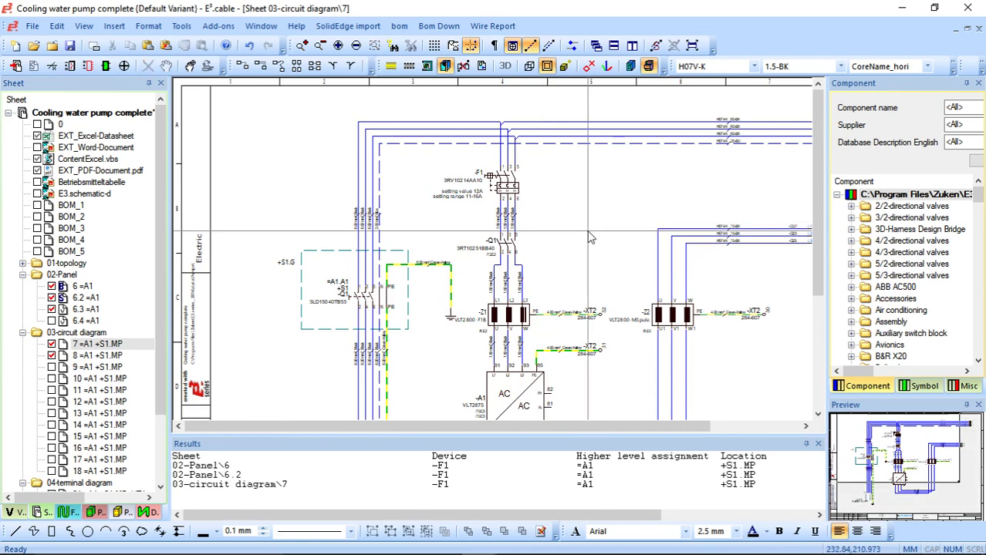
{"action": "scroll", "coordinate": [590, 229], "scroll_direction": "up", "scroll_amount": 2}
{"action": "scroll", "coordinate": [590, 230], "scroll_direction": "up", "scroll_amount": 3}
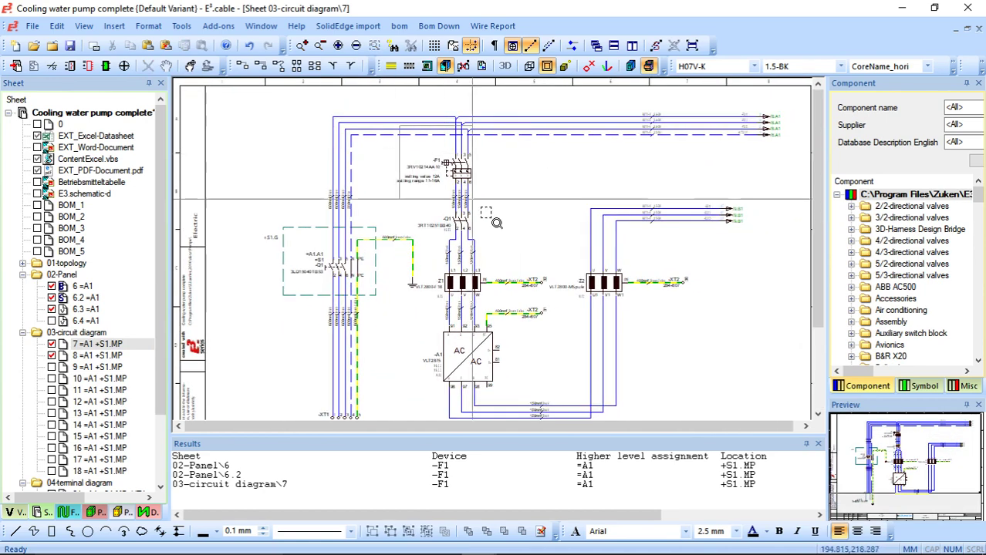
{"action": "scroll", "coordinate": [516, 228], "scroll_direction": "up", "scroll_amount": 2}
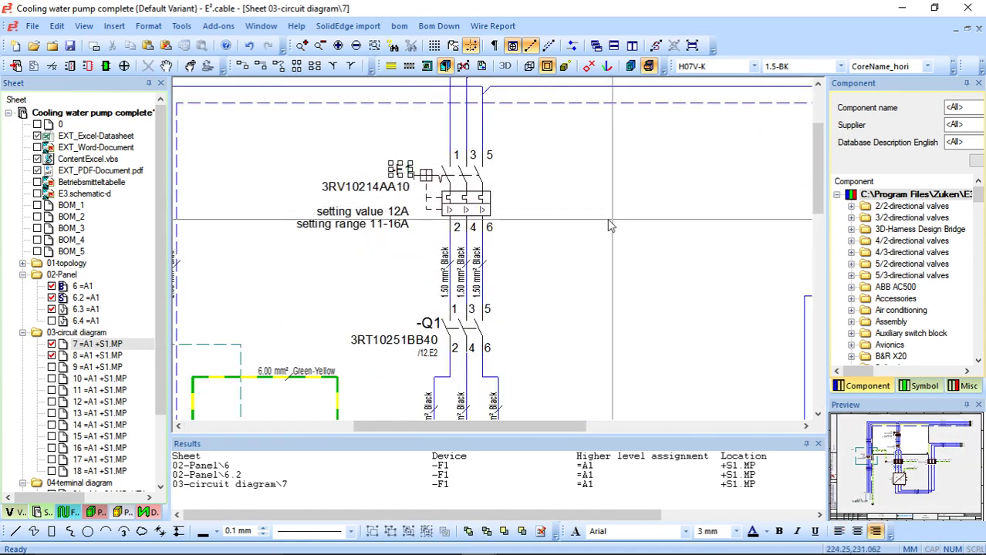
Jump from -F1 to the device tree and select the device and its ZUK07-13-23 symbol entry there.
{"action": "right_click", "coordinate": [464, 208]}
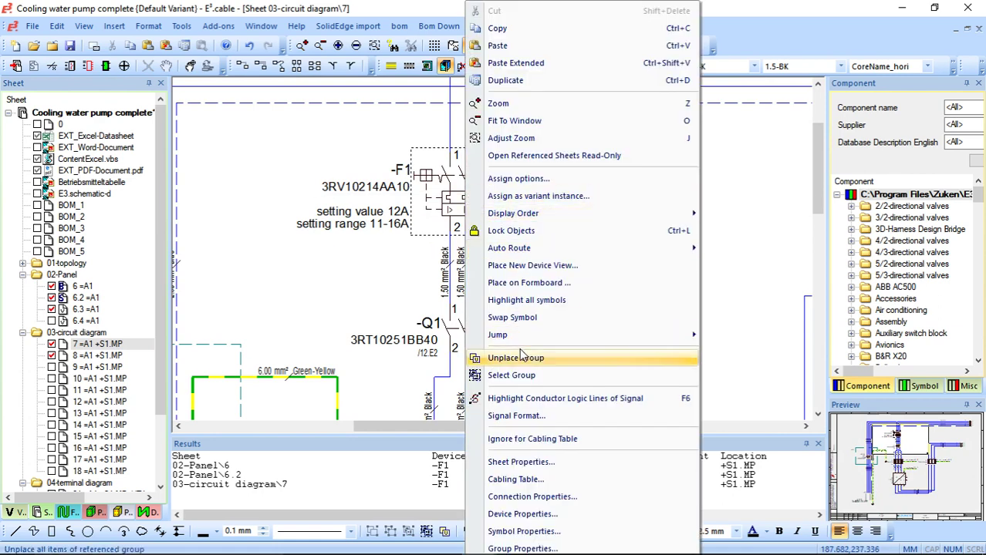
{"action": "mouse_move", "coordinate": [613, 340]}
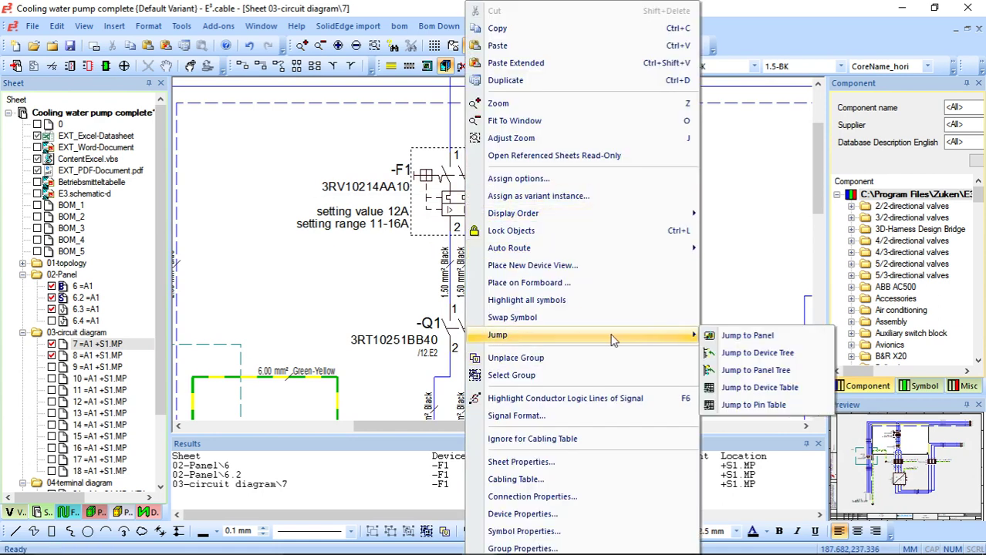
{"action": "left_click", "coordinate": [785, 357]}
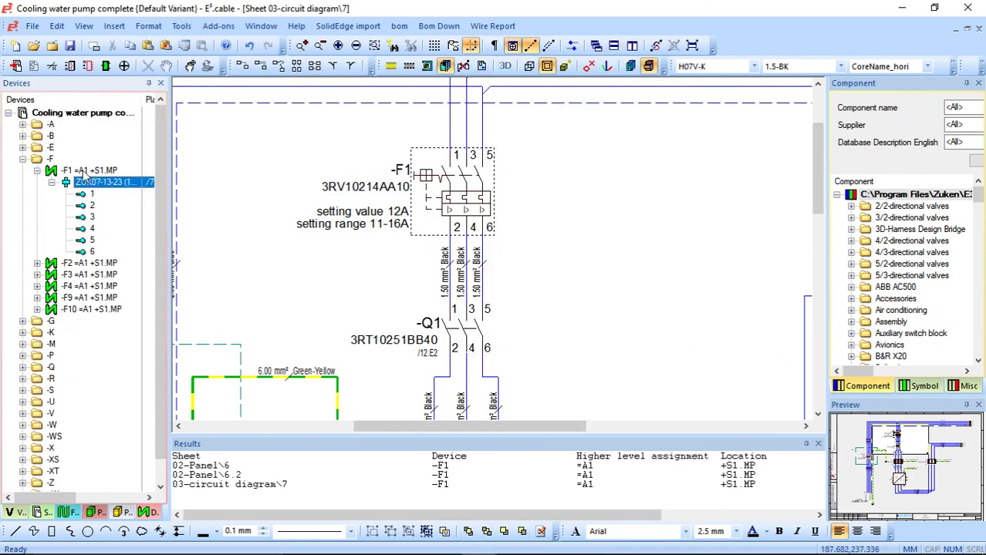
{"action": "left_click", "coordinate": [84, 171]}
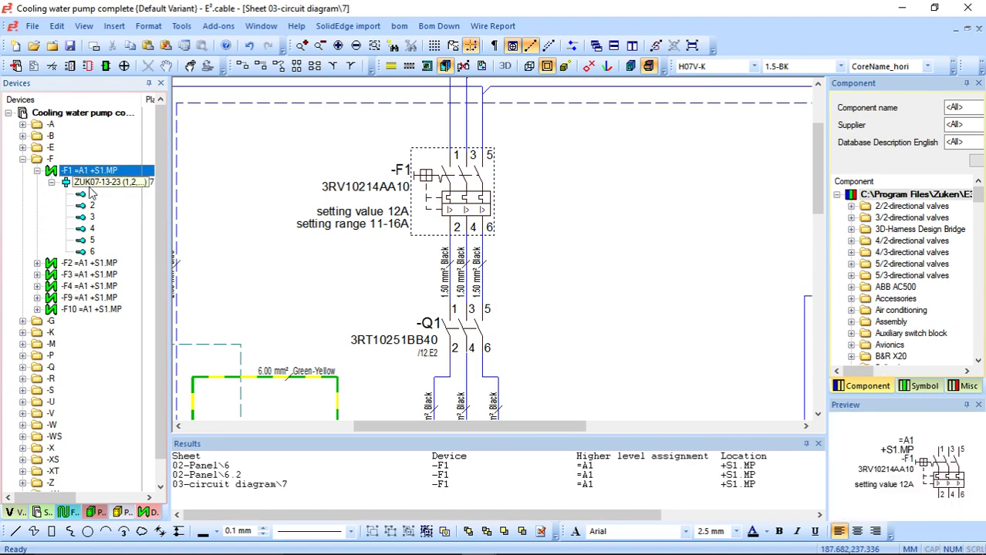
{"action": "left_click", "coordinate": [89, 183]}
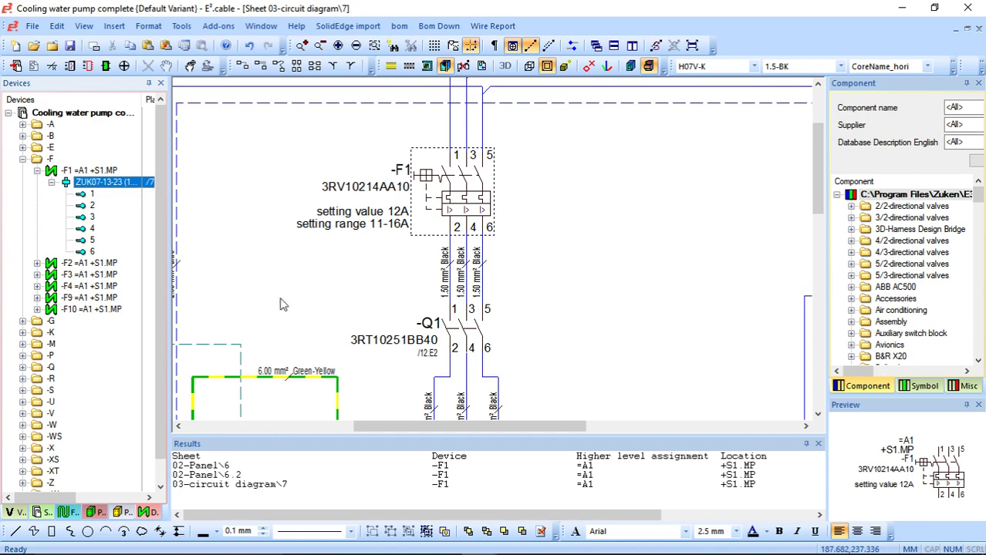
Review the whole of circuit diagram sheet 7, close the Results window, and return to the project's sheet tree.
{"action": "scroll", "coordinate": [218, 112], "scroll_direction": "down", "scroll_amount": 5}
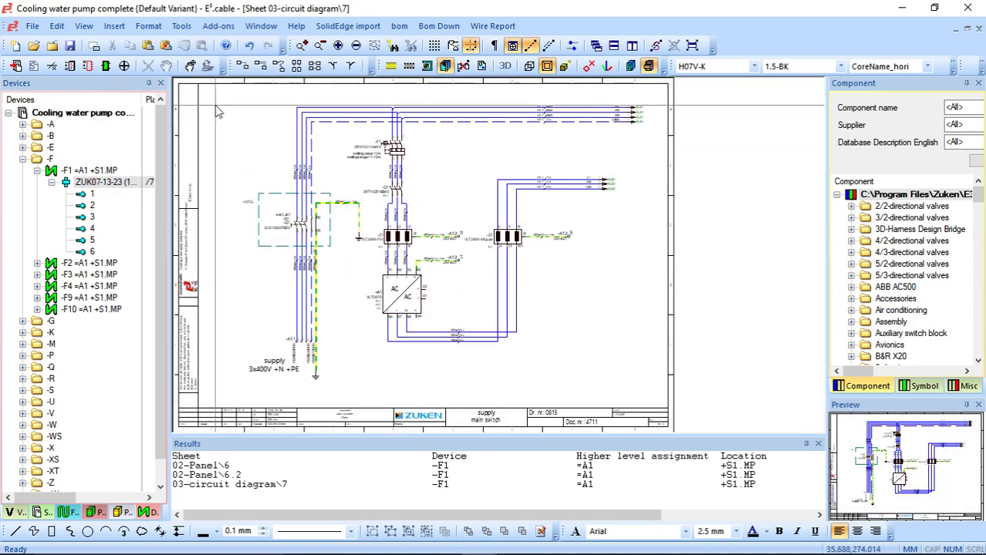
{"action": "scroll", "coordinate": [219, 112], "scroll_direction": "up", "scroll_amount": 4}
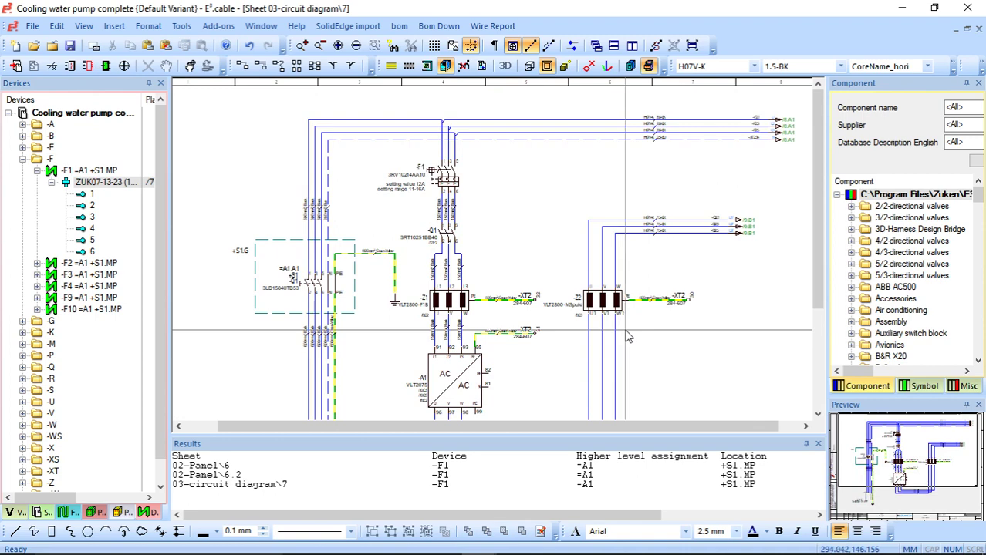
{"action": "left_click", "coordinate": [817, 445]}
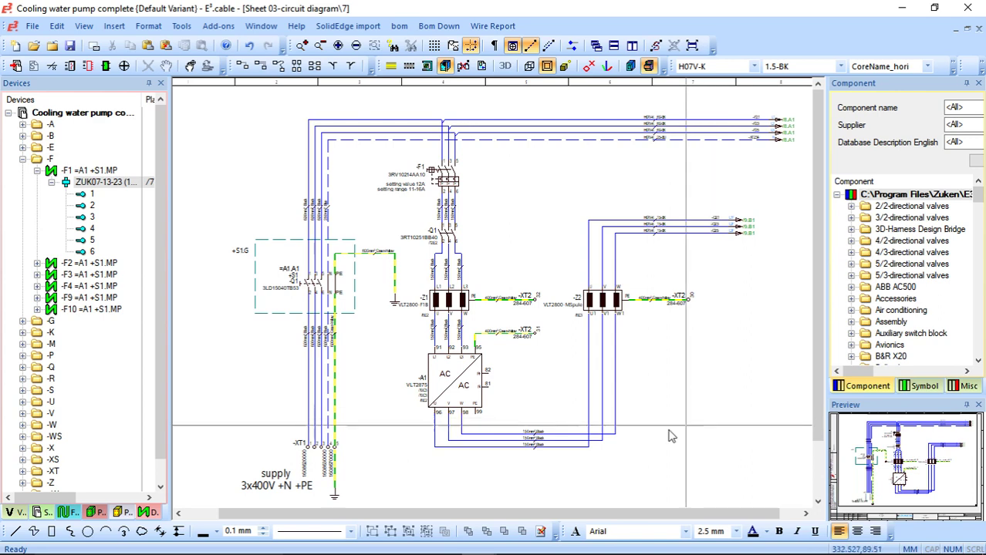
{"action": "left_click", "coordinate": [40, 513]}
{"action": "left_click", "coordinate": [223, 328]}
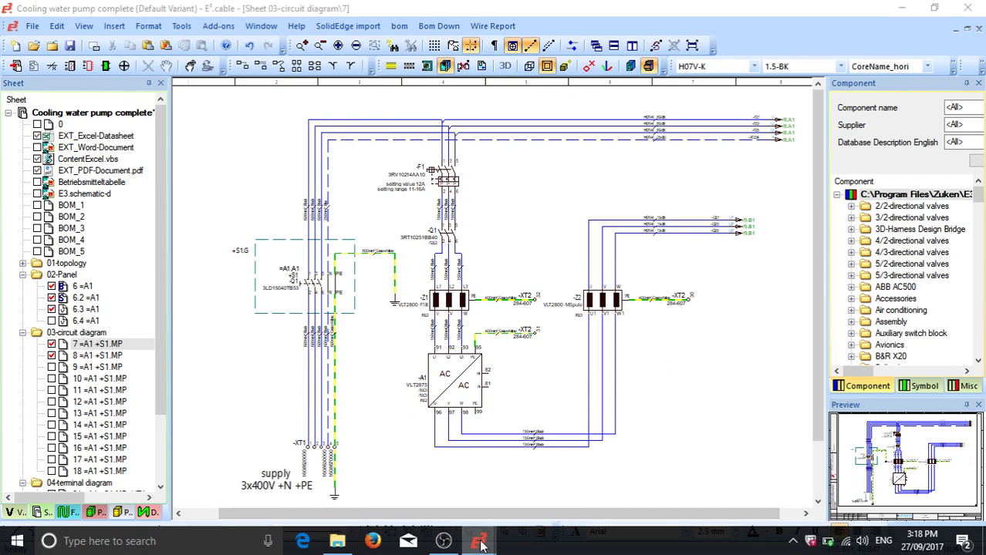
Reopen panel sheet 6 =A1 and examine the mounting plate from the contactor row up to the large devices.
{"action": "left_click", "coordinate": [465, 544]}
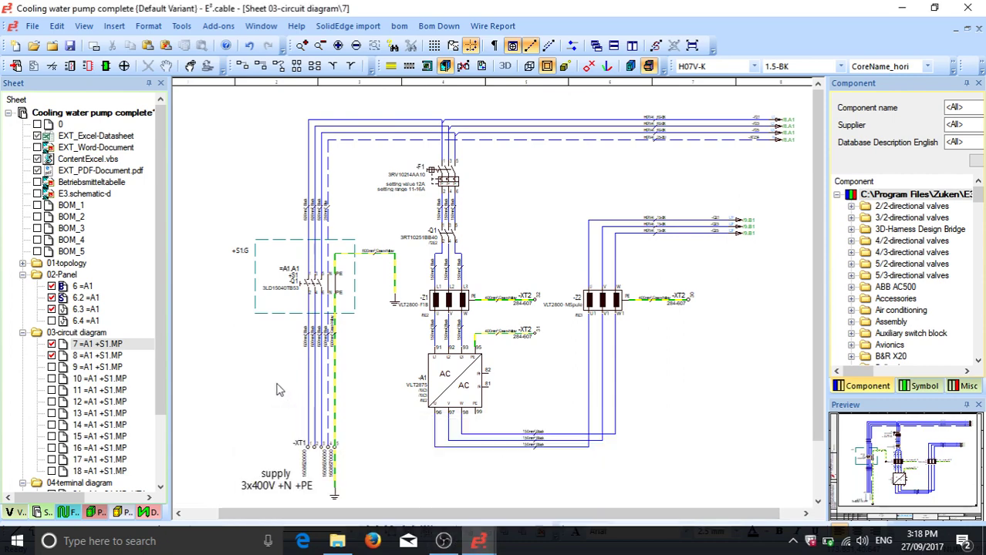
{"action": "double_click", "coordinate": [81, 286]}
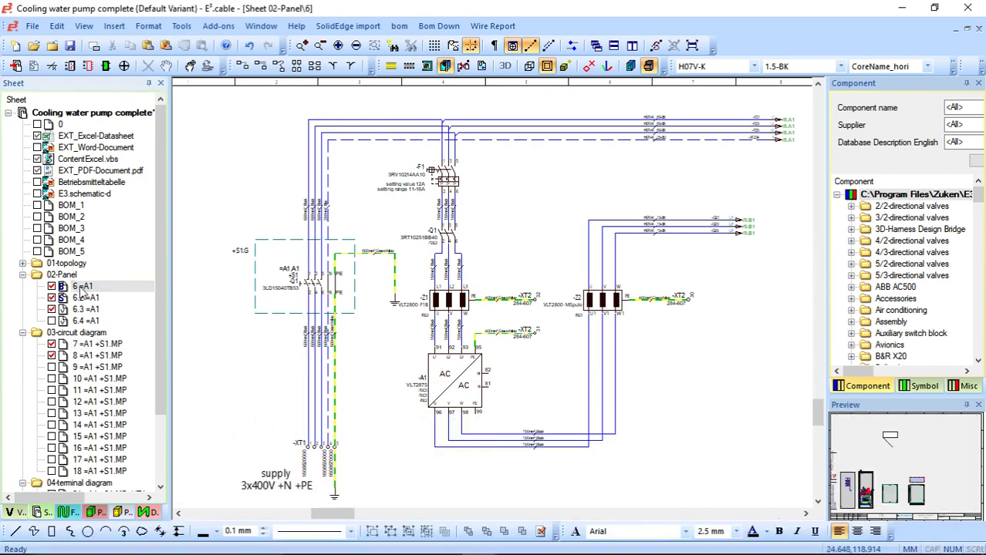
{"action": "scroll", "coordinate": [381, 347], "scroll_direction": "up", "scroll_amount": 4}
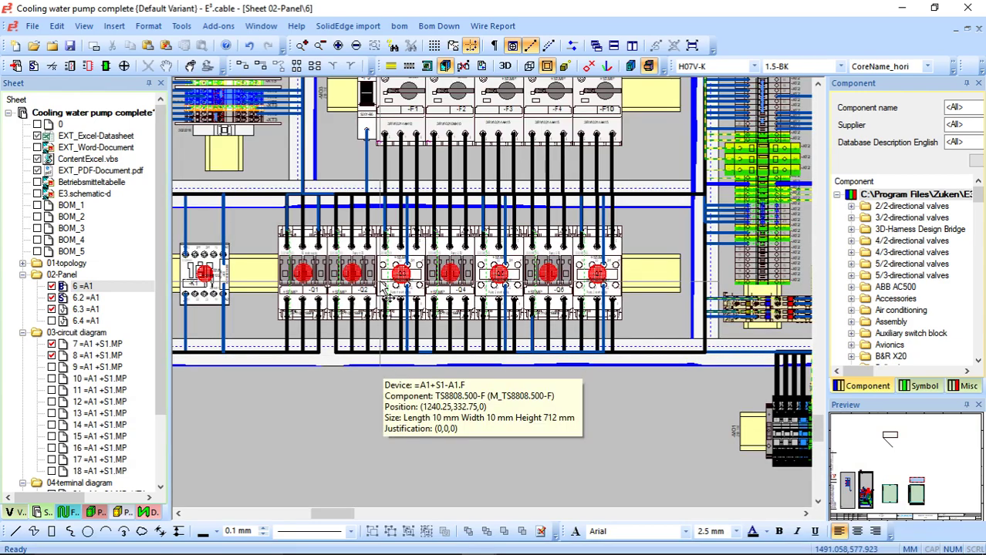
{"action": "scroll", "coordinate": [385, 292], "scroll_direction": "down", "scroll_amount": 4, "text": "ctrl"}
{"action": "scroll", "coordinate": [391, 296], "scroll_direction": "down", "scroll_amount": 2}
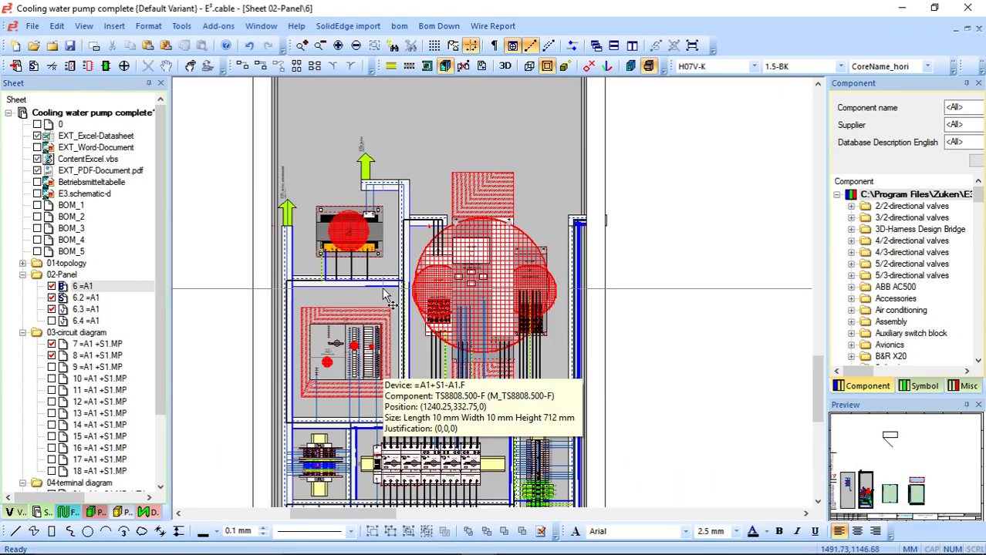
{"action": "scroll", "coordinate": [378, 301], "scroll_direction": "down", "scroll_amount": 3}
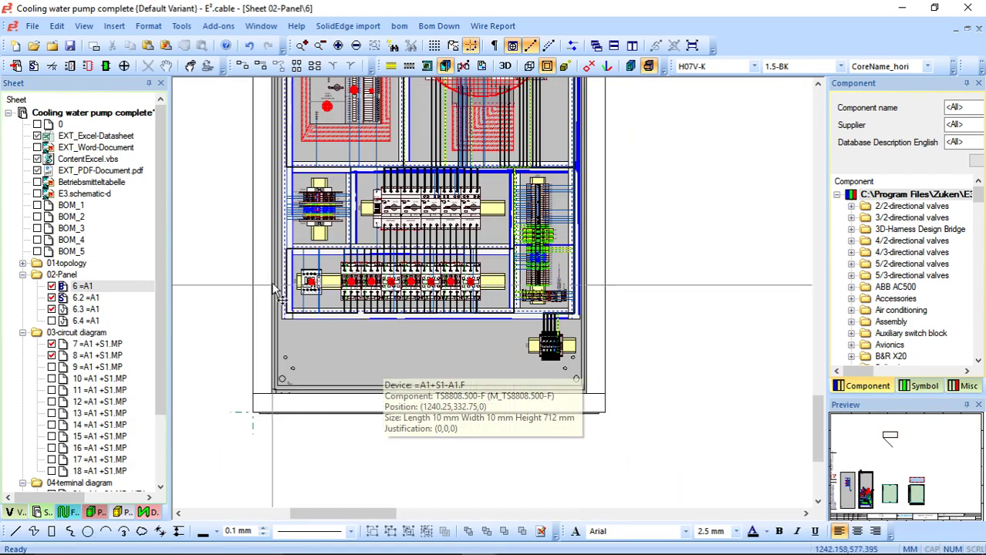